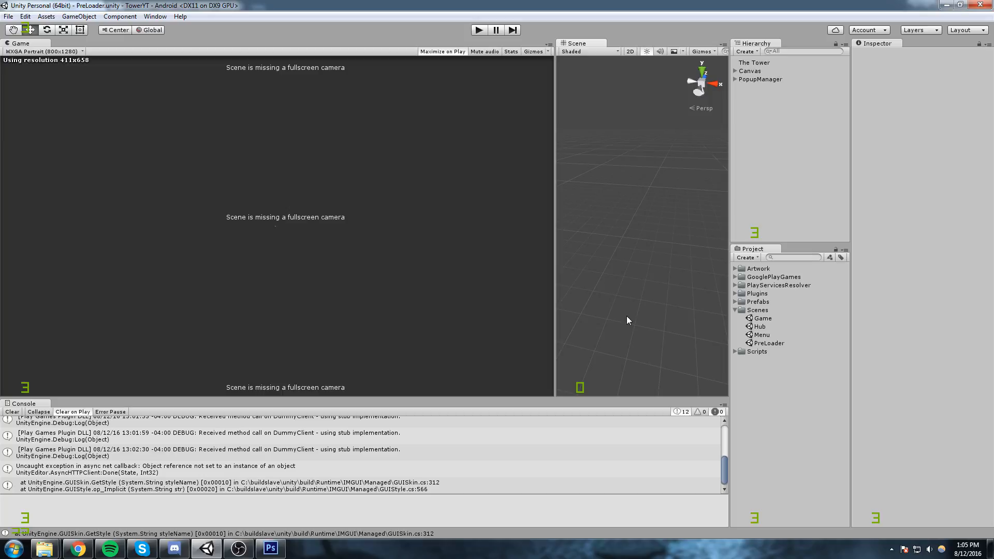
Switch to the Google Play Developer Console in Chrome and look over TheTower's game services details.
{"action": "left_click", "coordinate": [735, 310]}
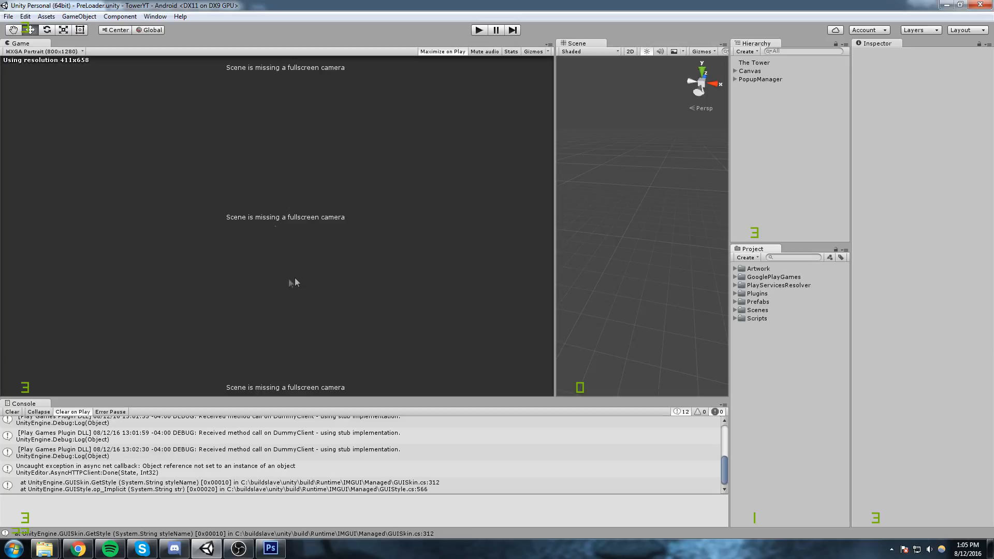
{"action": "left_click", "coordinate": [77, 549]}
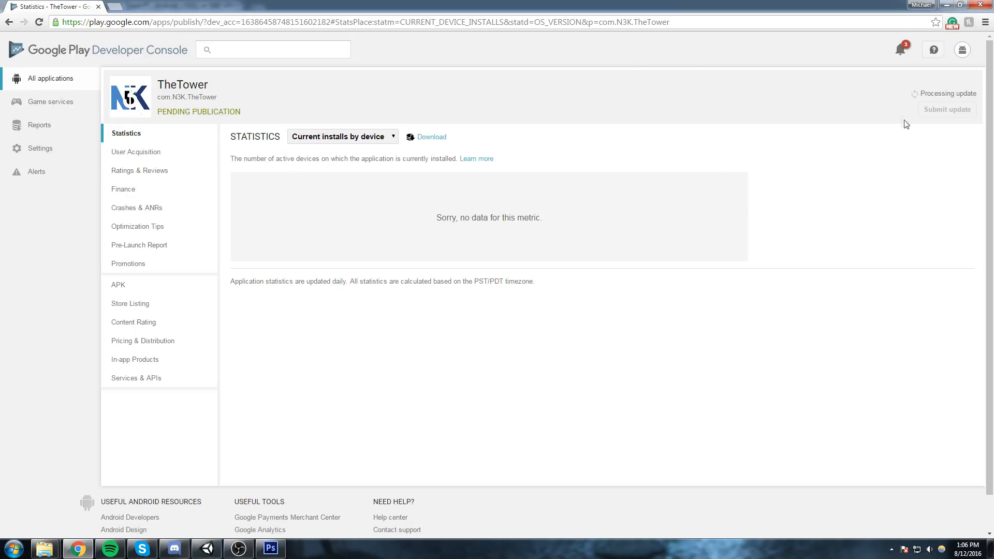
{"action": "left_click", "coordinate": [63, 102]}
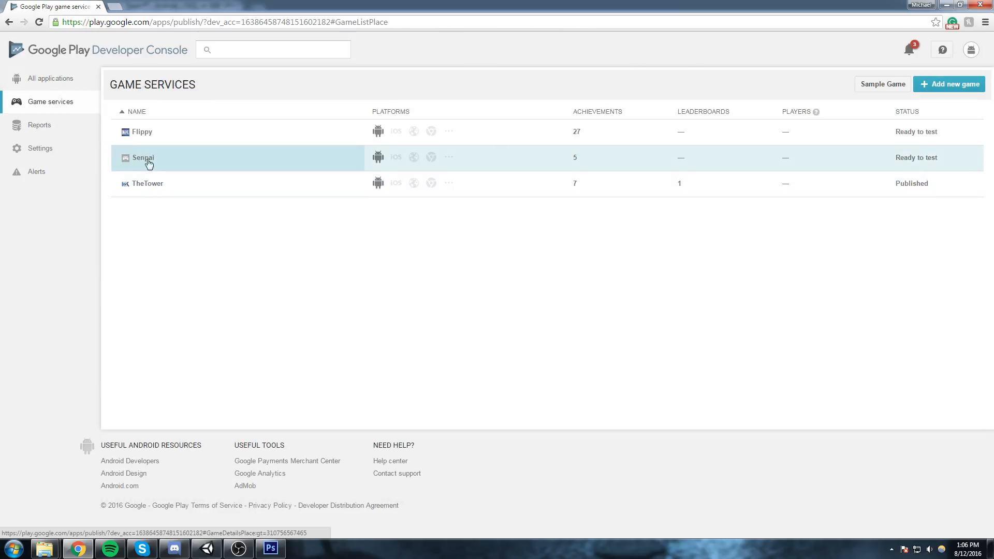
{"action": "left_click", "coordinate": [184, 190]}
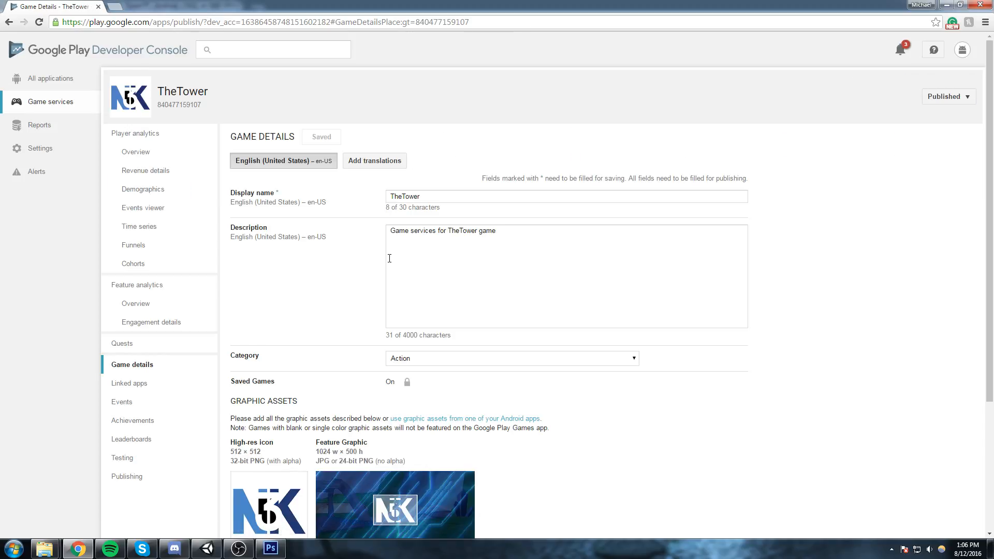
{"action": "scroll", "coordinate": [598, 330], "scroll_direction": "down", "scroll_amount": 4}
{"action": "scroll", "coordinate": [518, 342], "scroll_direction": "up", "scroll_amount": 3}
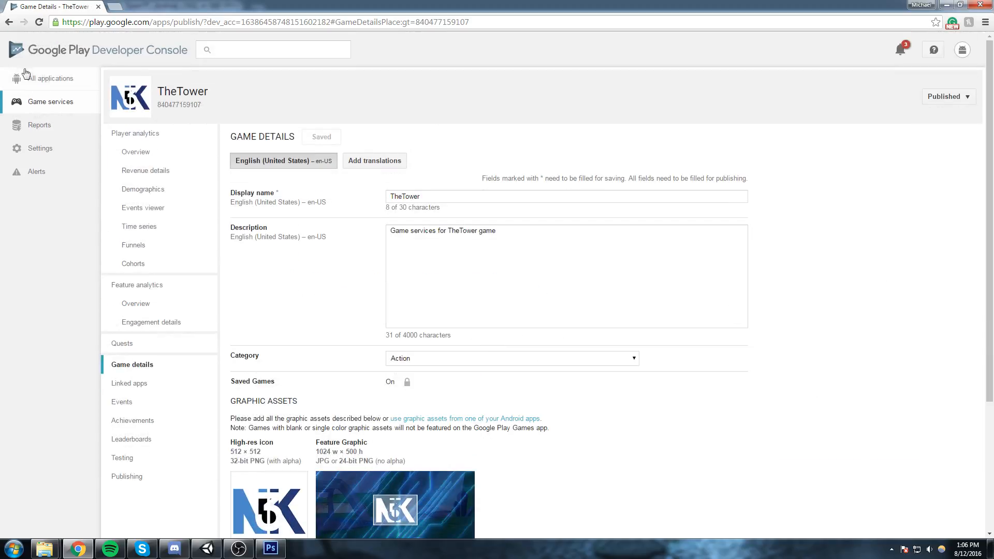
Open the TheTower application from the full application list and view its statistics and user acquisition performance.
{"action": "left_click", "coordinate": [46, 79]}
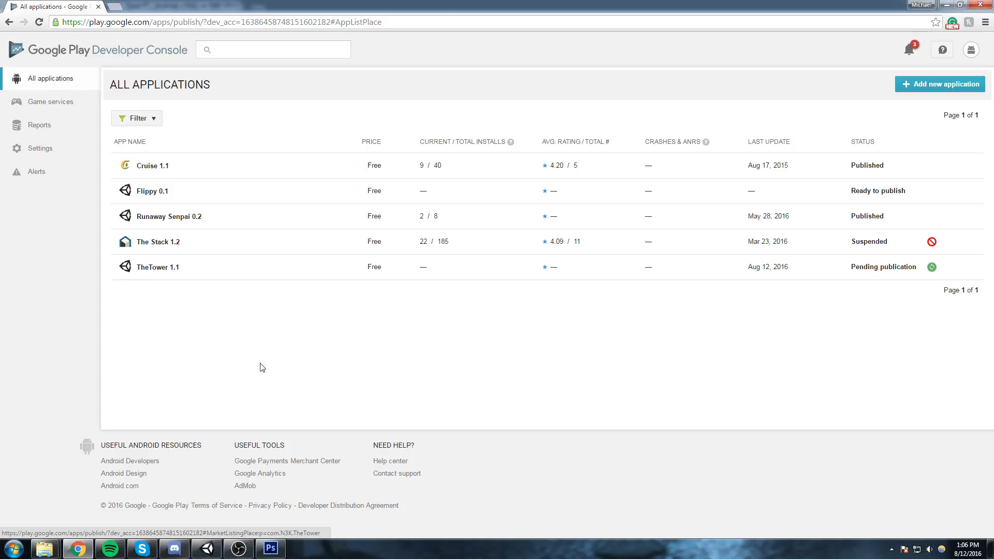
{"action": "left_click", "coordinate": [213, 276]}
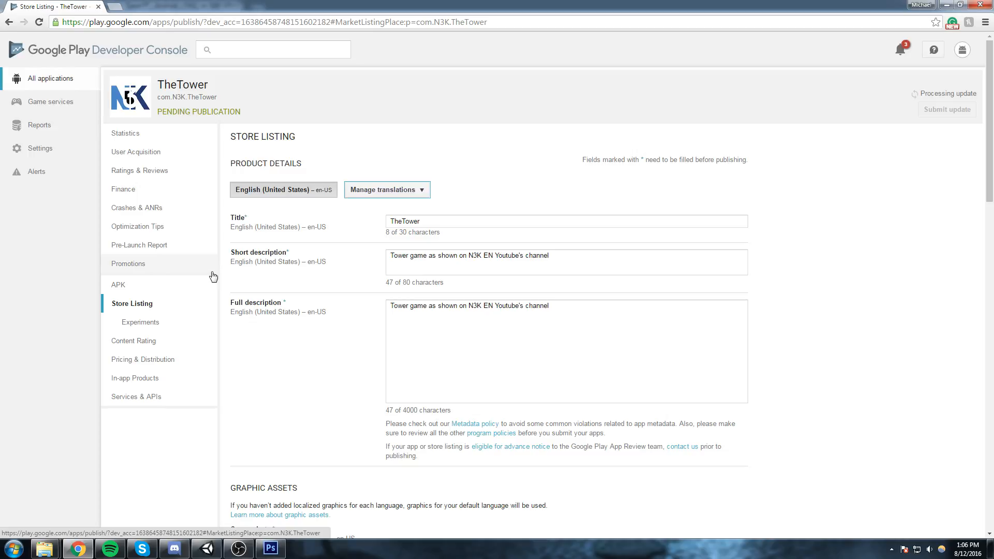
{"action": "left_click", "coordinate": [150, 133]}
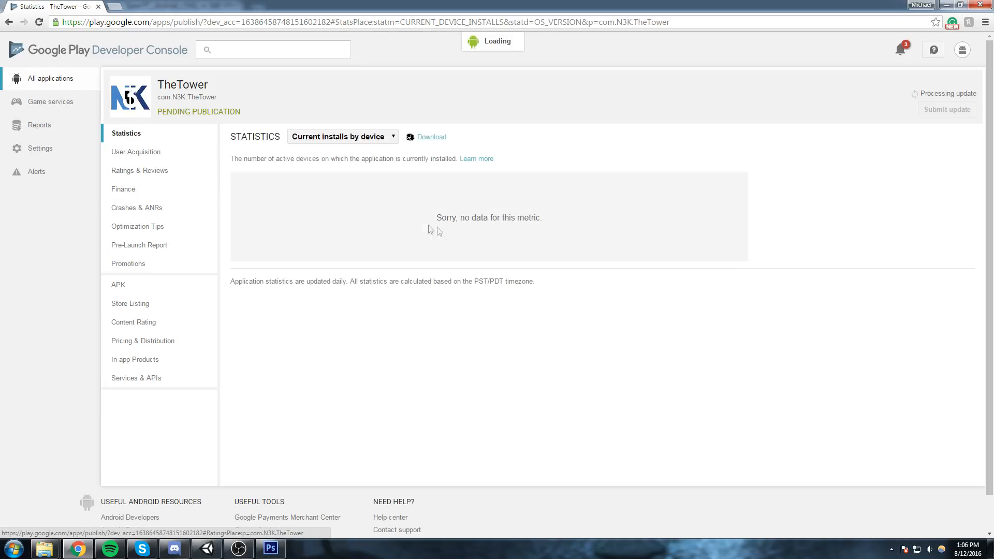
{"action": "left_click", "coordinate": [150, 151]}
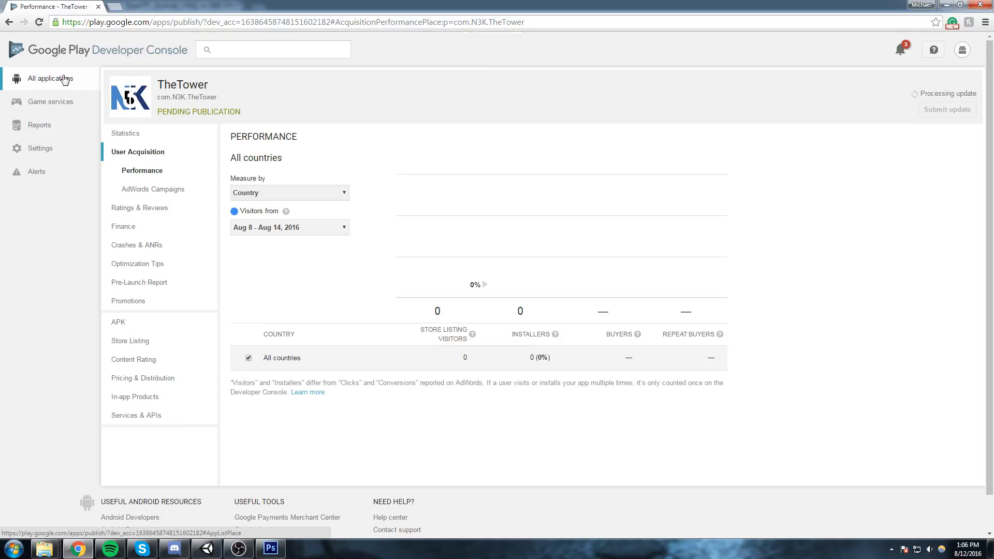
Reopen TheTower's application entry and examine the opt-in URL in its APK alpha testing setup.
{"action": "left_click", "coordinate": [62, 80]}
{"action": "left_click", "coordinate": [193, 267]}
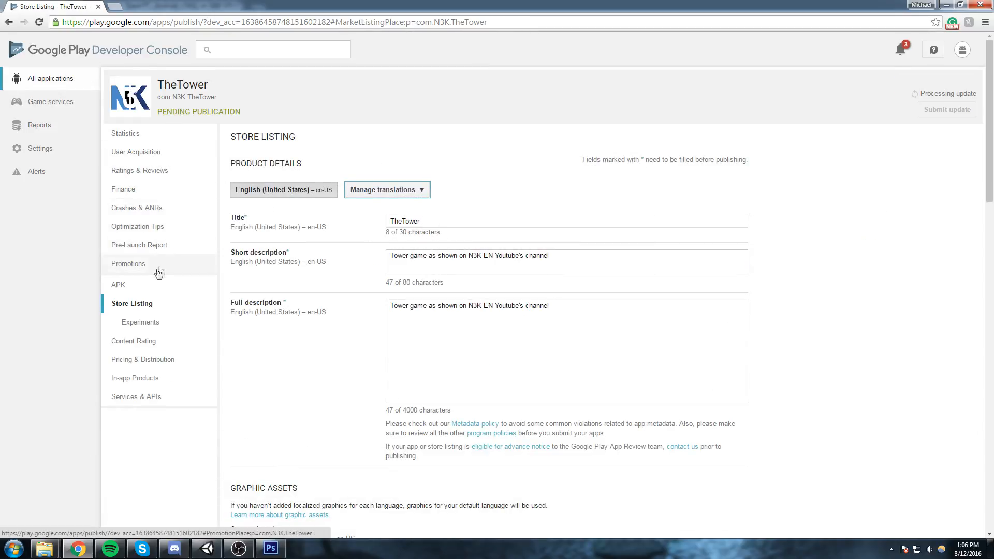
{"action": "left_click", "coordinate": [133, 286]}
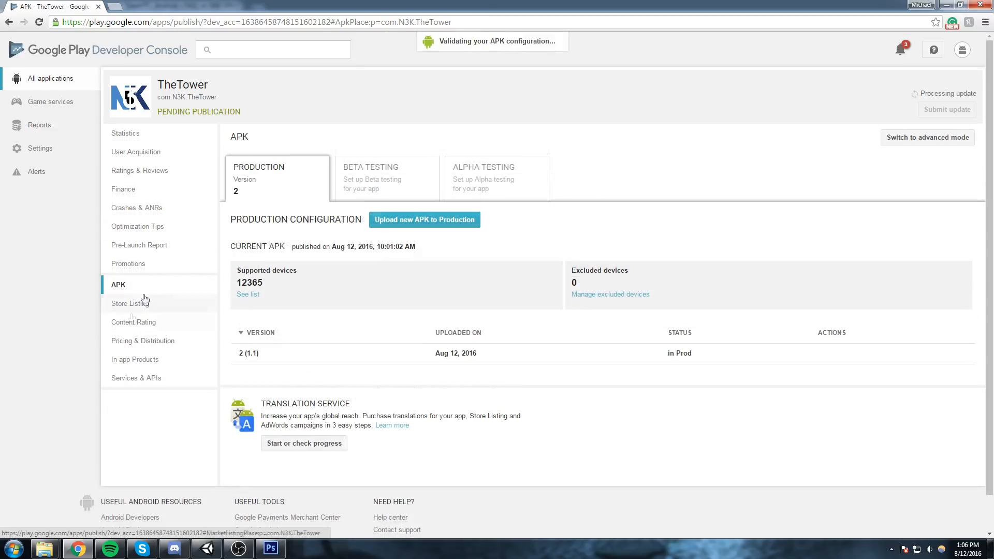
{"action": "left_click", "coordinate": [496, 185]}
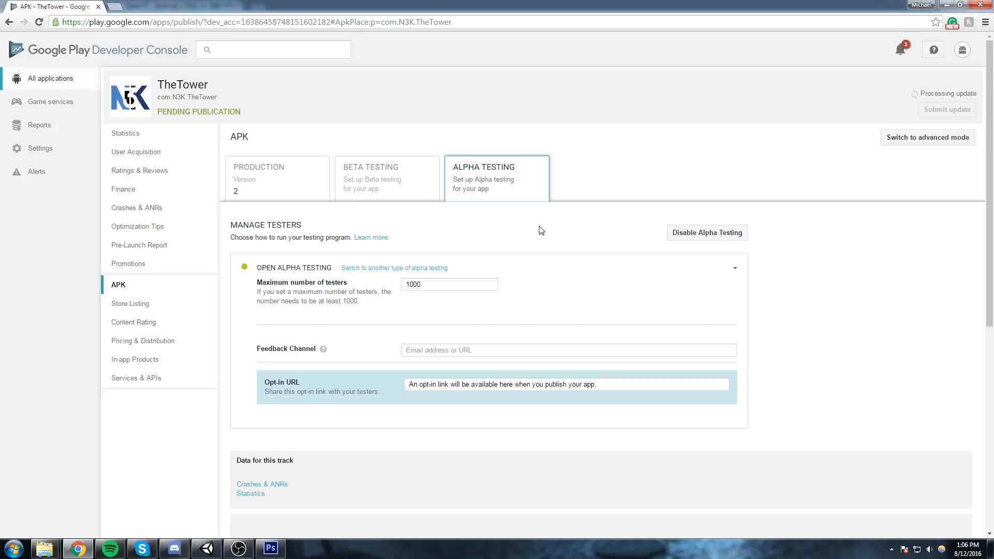
{"action": "left_click", "coordinate": [518, 385]}
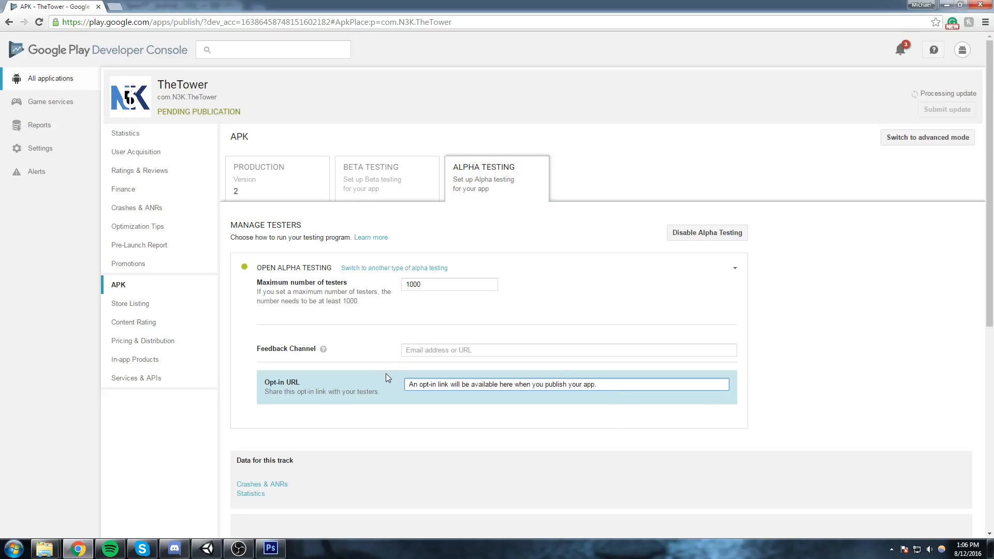
{"action": "left_click", "coordinate": [413, 389]}
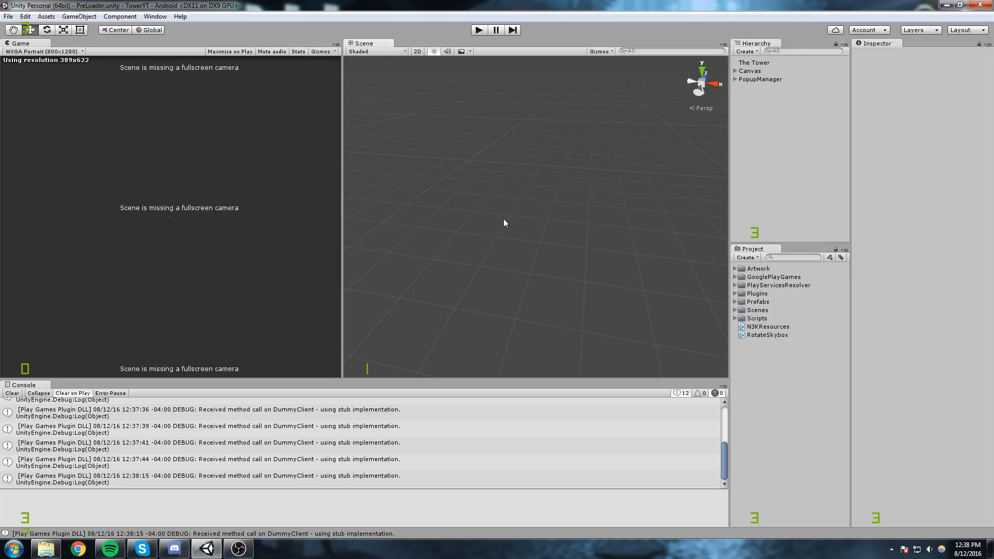
Move the N3KResources and RotateSkybox scripts into the Scripts folder and check the folder's contents.
{"action": "left_click", "coordinate": [767, 328]}
{"action": "left_click", "coordinate": [767, 333], "text": "shift"}
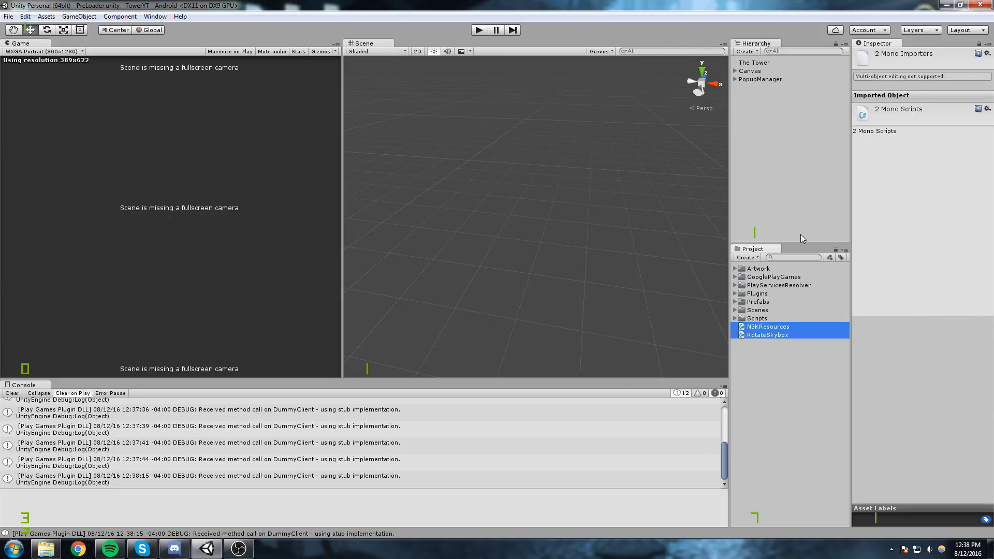
{"action": "left_click", "coordinate": [791, 359]}
{"action": "left_click", "coordinate": [764, 329]}
{"action": "left_click", "coordinate": [763, 335], "text": "shift"}
{"action": "left_click_drag", "start_coordinate": [763, 334], "coordinate": [760, 318]}
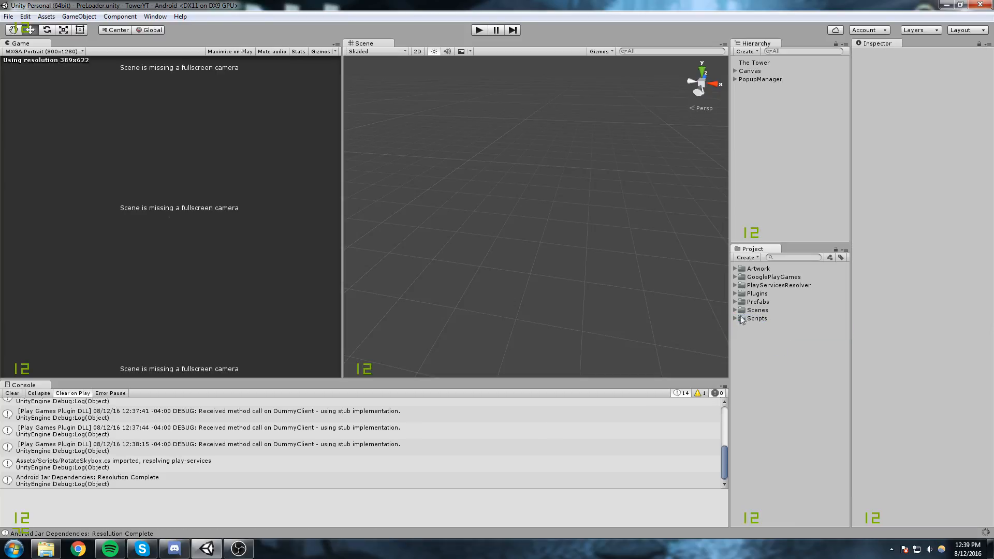
{"action": "left_click", "coordinate": [738, 318]}
{"action": "scroll", "coordinate": [777, 404], "scroll_direction": "down", "scroll_amount": 2}
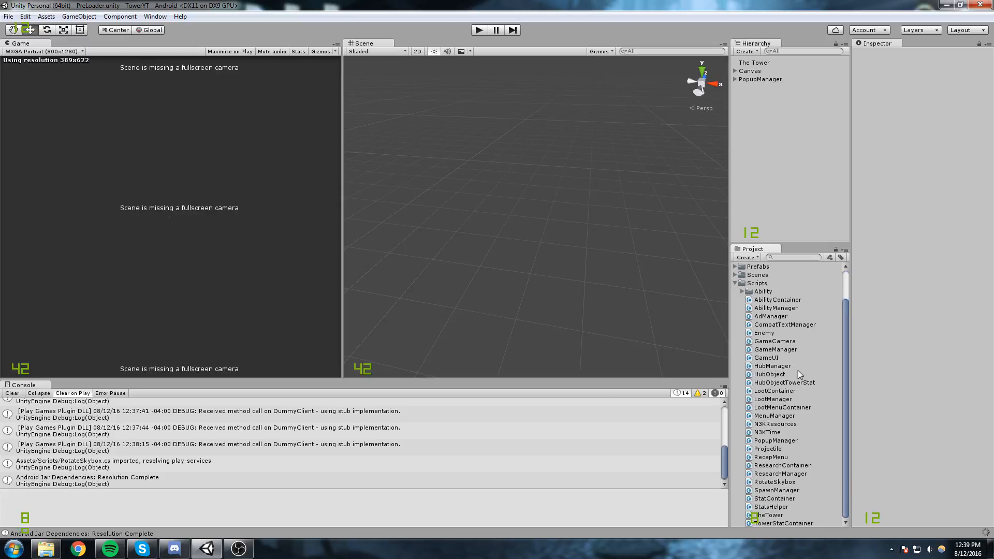
{"action": "scroll", "coordinate": [801, 374], "scroll_direction": "up", "scroll_amount": 2}
{"action": "left_click", "coordinate": [736, 319]}
Open the Hub scene from the project's Scenes folder.
{"action": "left_click_drag", "start_coordinate": [569, 179], "coordinate": [577, 230]}
{"action": "left_click", "coordinate": [787, 257]}
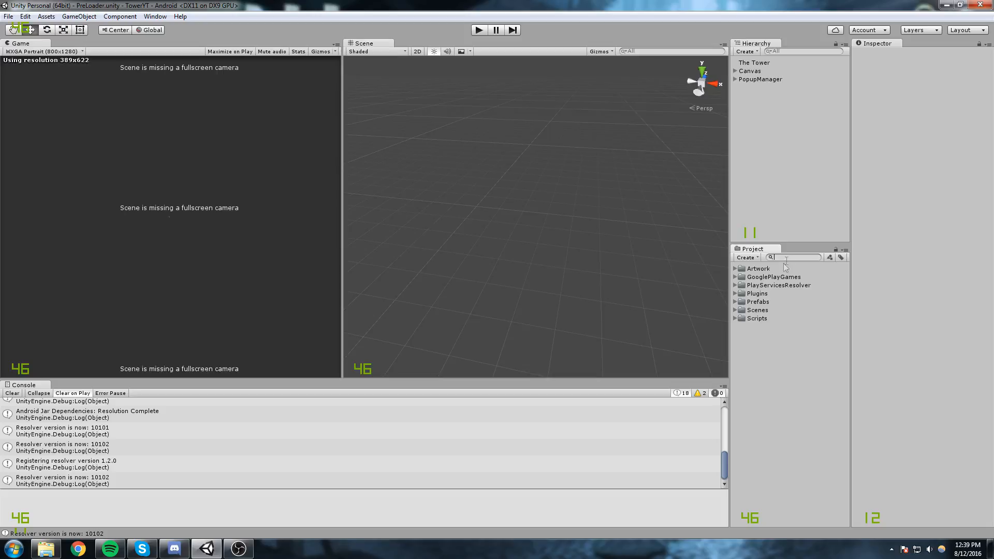
{"action": "left_click", "coordinate": [735, 310]}
{"action": "double_click", "coordinate": [757, 327]}
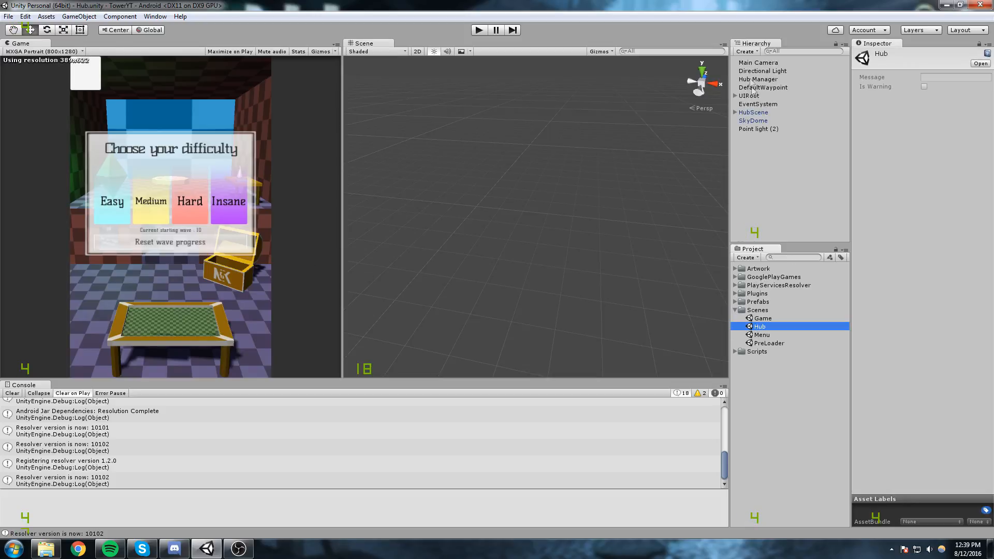
Deactivate the CheatButton object under UIRoot in the Hub scene.
{"action": "left_click", "coordinate": [749, 96]}
{"action": "left_click", "coordinate": [735, 96]}
{"action": "left_click", "coordinate": [761, 105]}
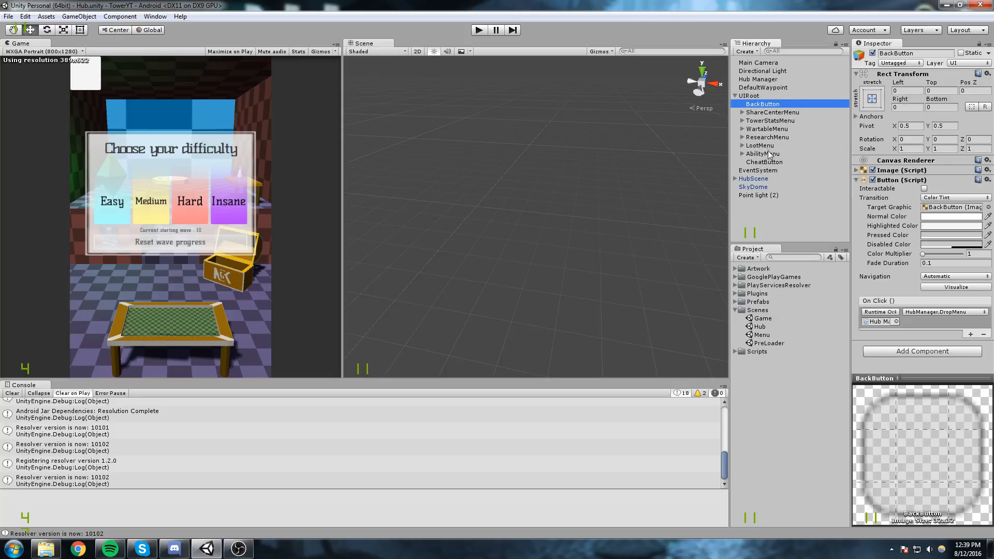
{"action": "left_click", "coordinate": [765, 162]}
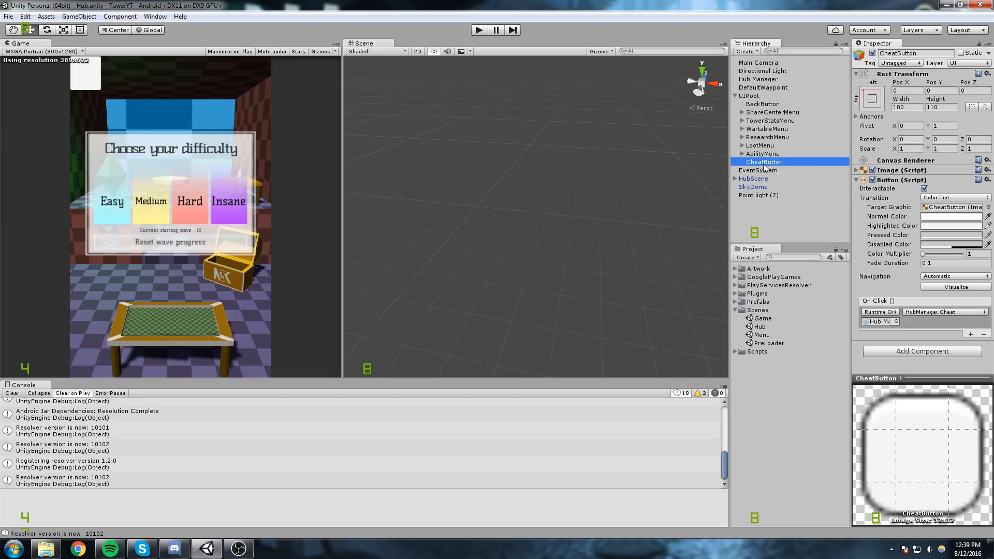
{"action": "left_click", "coordinate": [873, 53]}
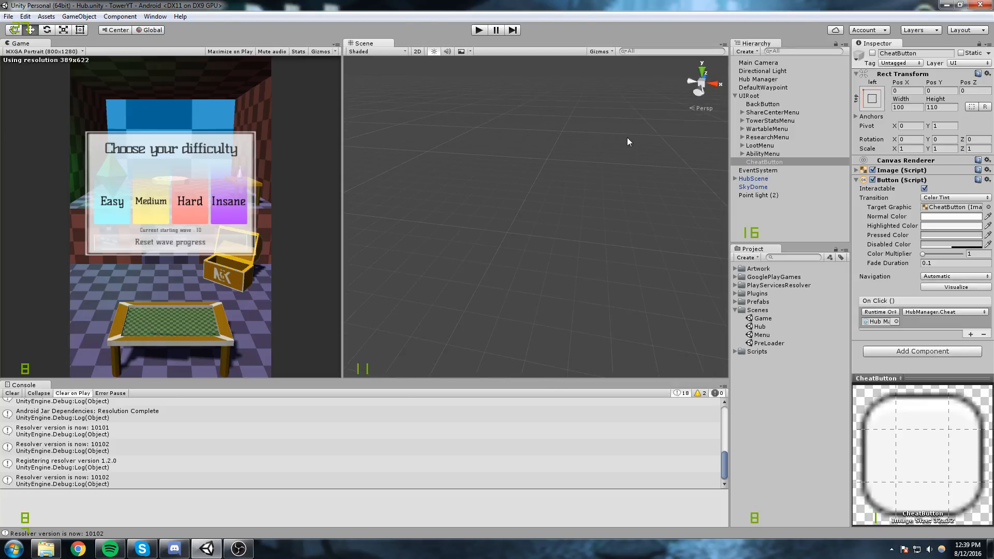
{"action": "left_click", "coordinate": [735, 96]}
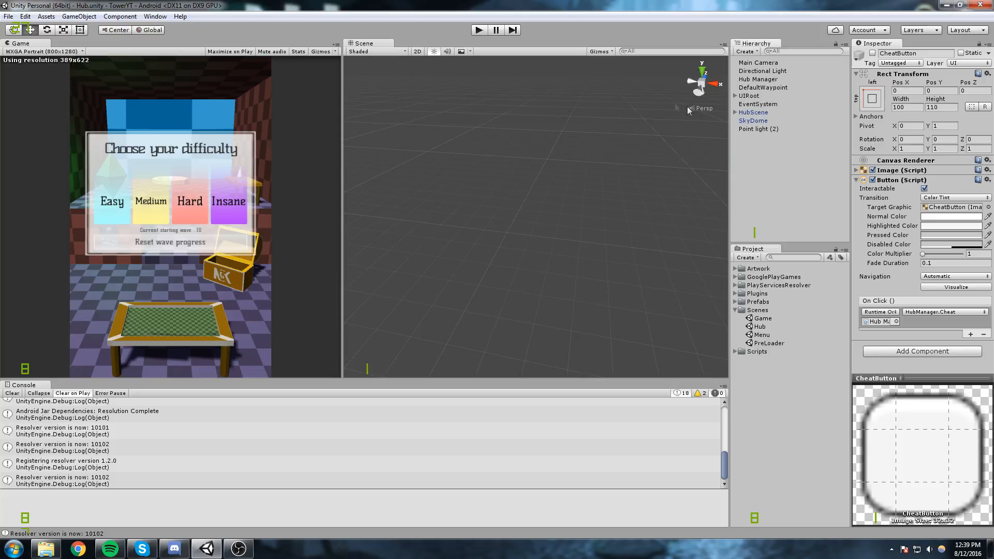
{"action": "left_click", "coordinate": [699, 110]}
Open the player settings for the Android build and set the default orientation to Portrait.
{"action": "left_click", "coordinate": [9, 16]}
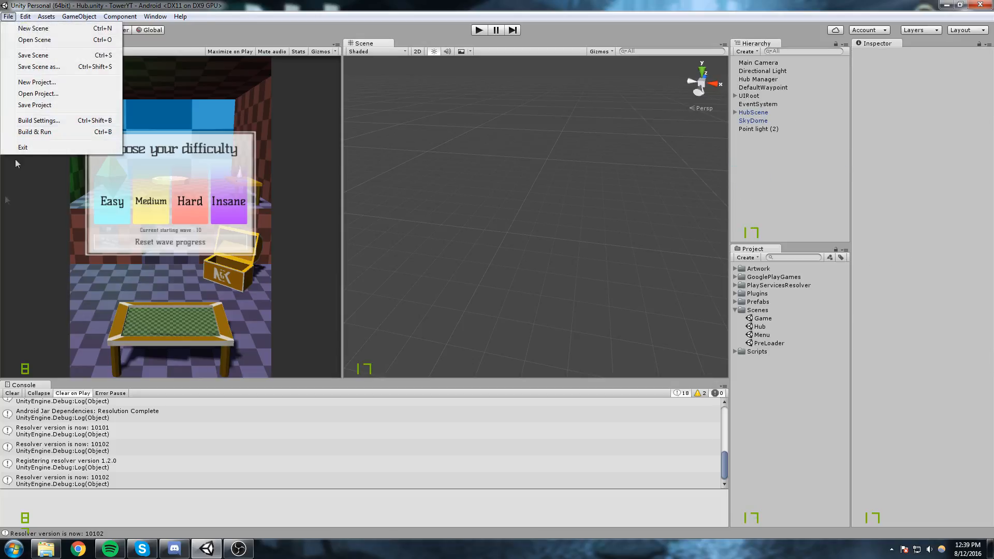
{"action": "left_click", "coordinate": [38, 120]}
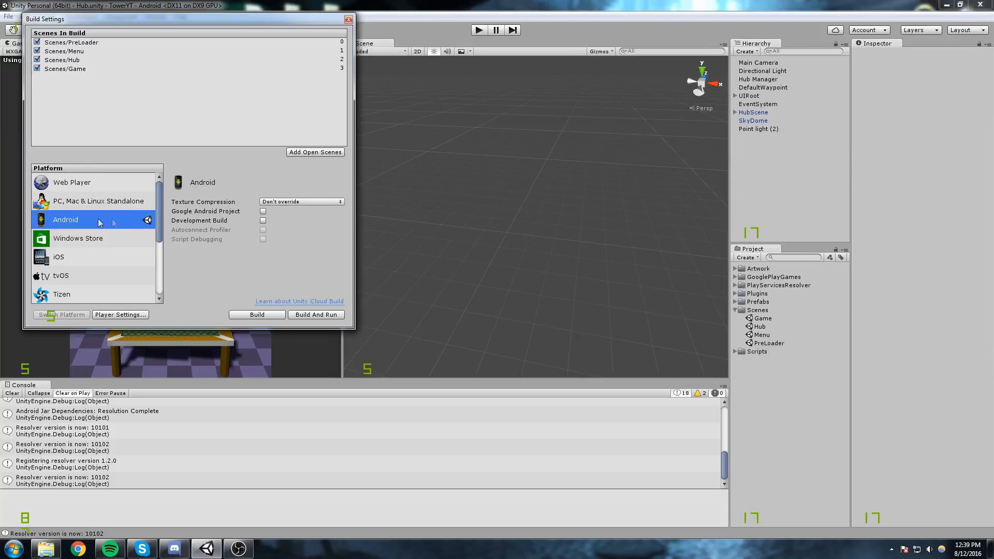
{"action": "left_click", "coordinate": [119, 316]}
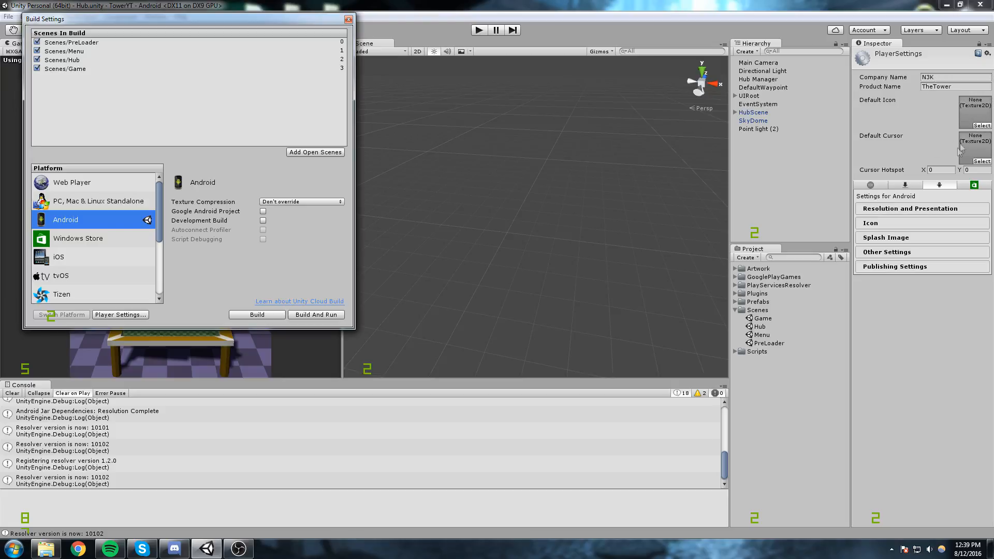
{"action": "left_click", "coordinate": [930, 212]}
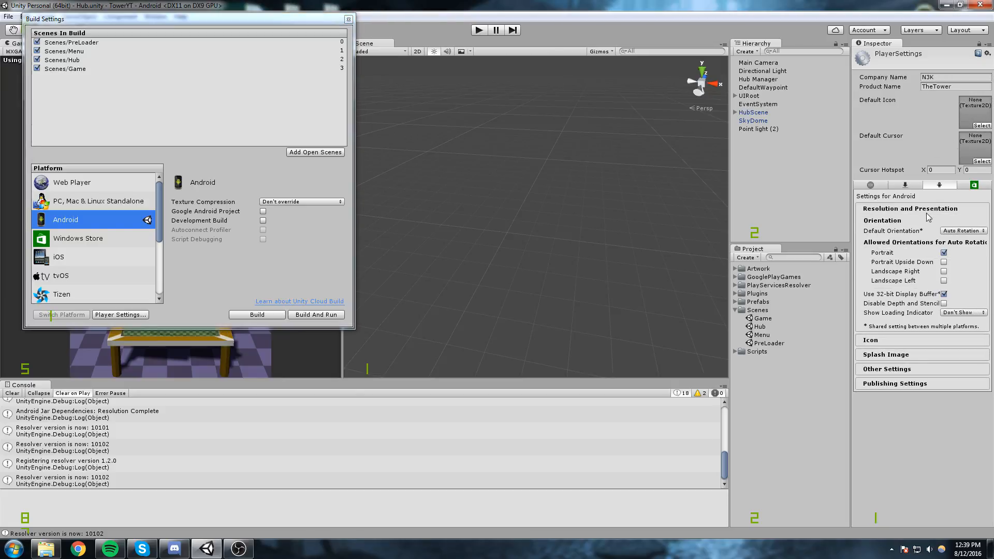
{"action": "left_click", "coordinate": [971, 235]}
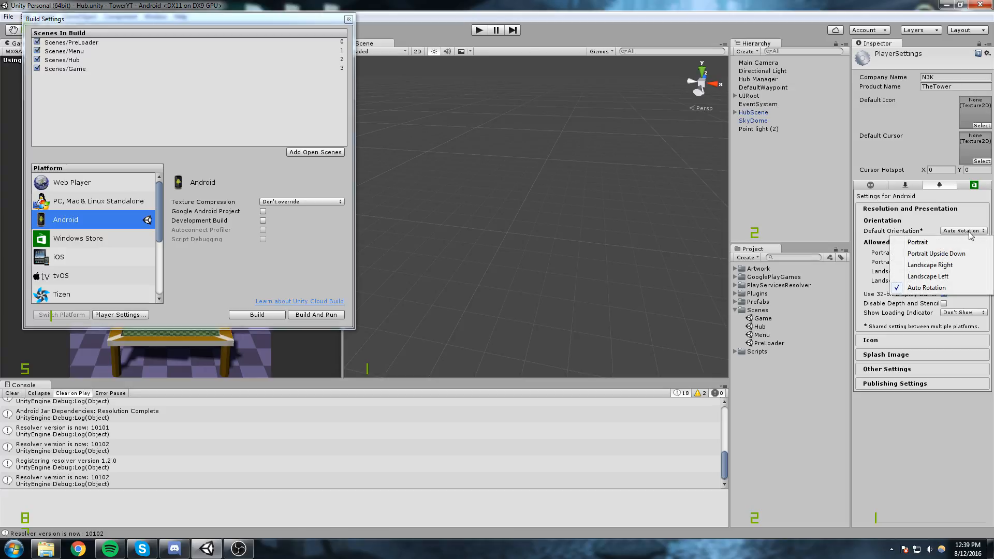
{"action": "left_click", "coordinate": [931, 242]}
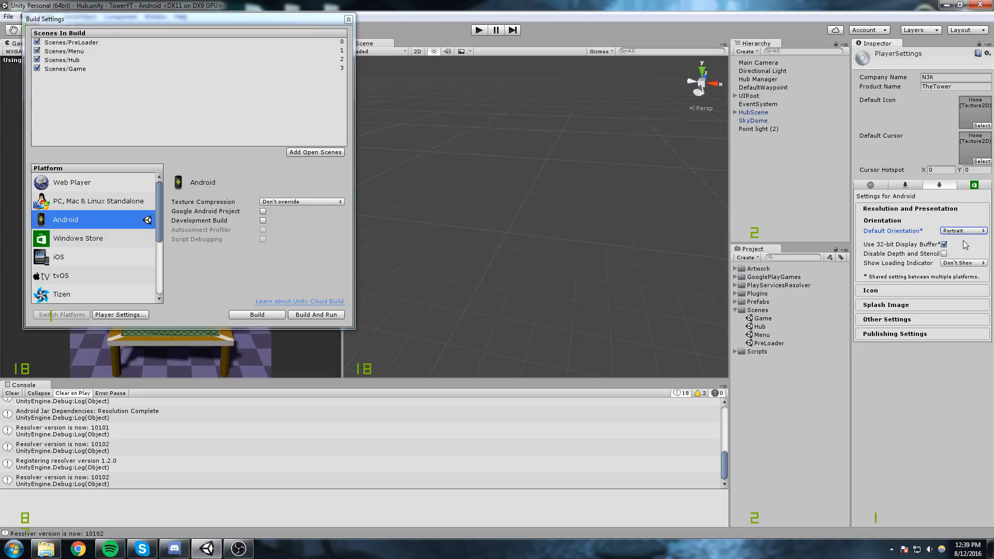
Review the Android Icon and Splash Image settings and open the Other Settings section.
{"action": "left_click", "coordinate": [884, 291]}
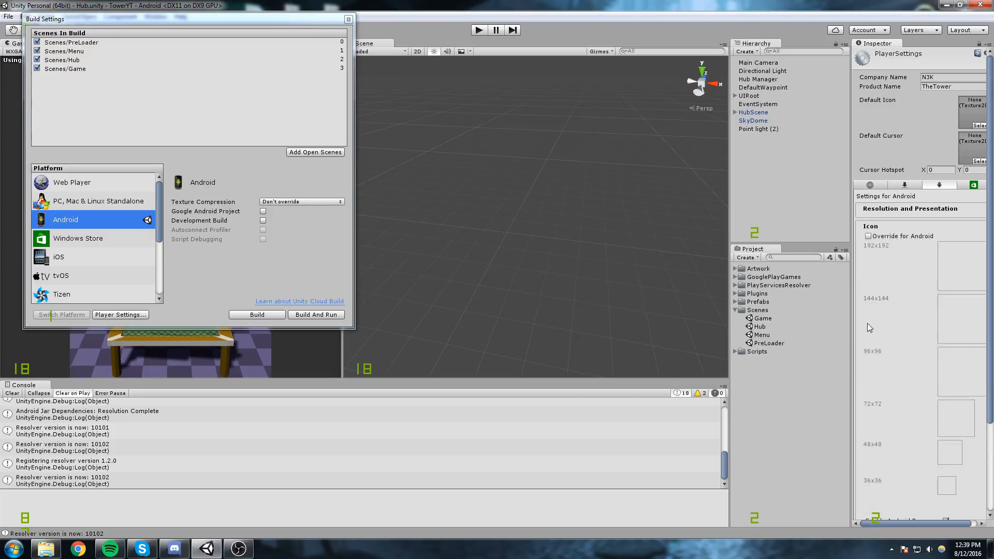
{"action": "left_click", "coordinate": [878, 224]}
{"action": "left_click", "coordinate": [894, 239]}
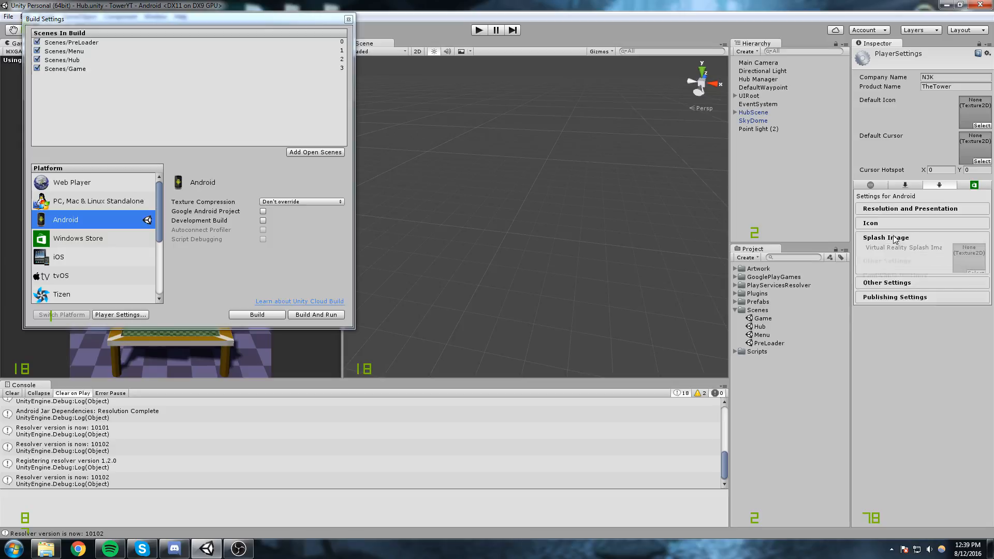
{"action": "left_click", "coordinate": [894, 238]}
{"action": "left_click", "coordinate": [897, 253]}
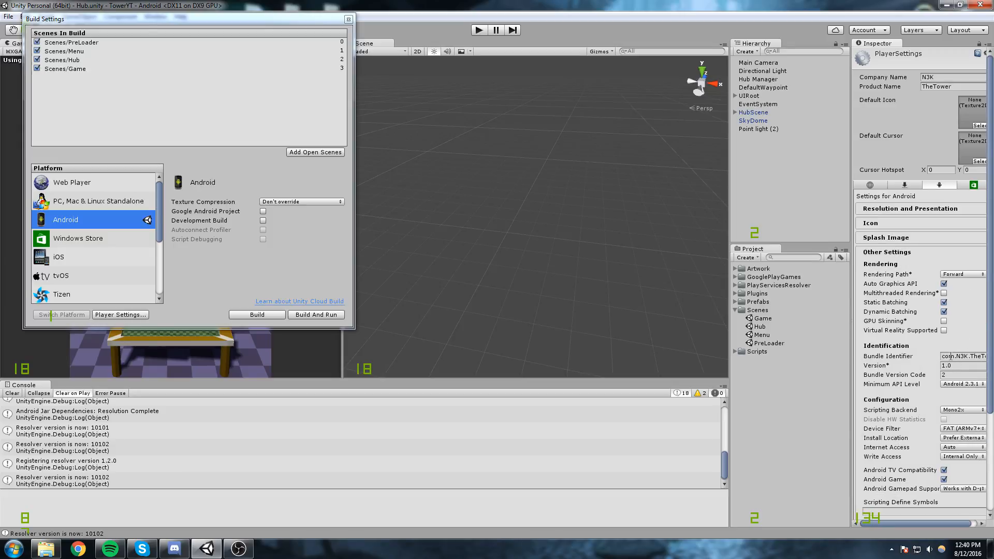
Set the Android app's version to 1.1 in the identification settings.
{"action": "left_click", "coordinate": [959, 366]}
{"action": "left_click", "coordinate": [79, 549]}
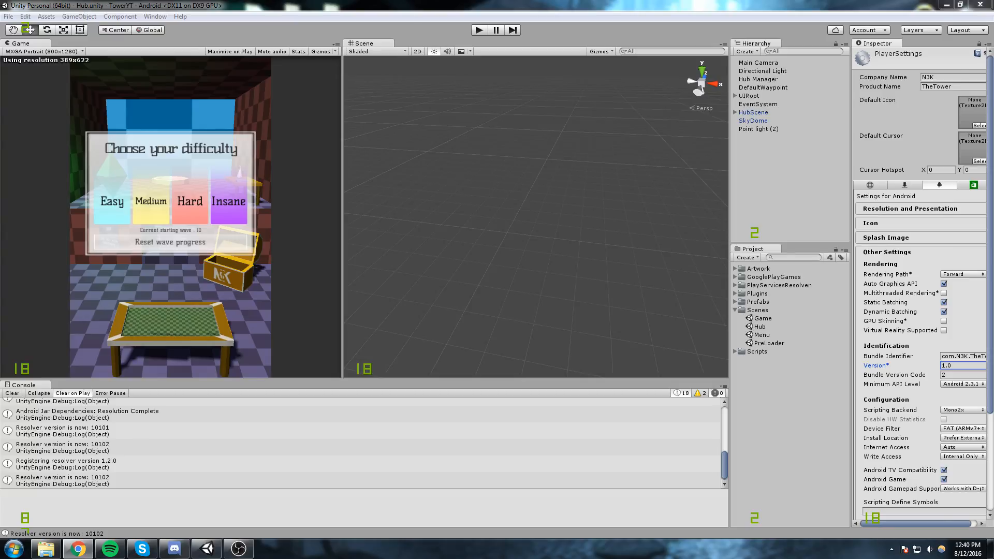
{"action": "left_click_drag", "start_coordinate": [993, 67], "coordinate": [389, 140]}
{"action": "left_click_drag", "start_coordinate": [548, 146], "coordinate": [249, 0]}
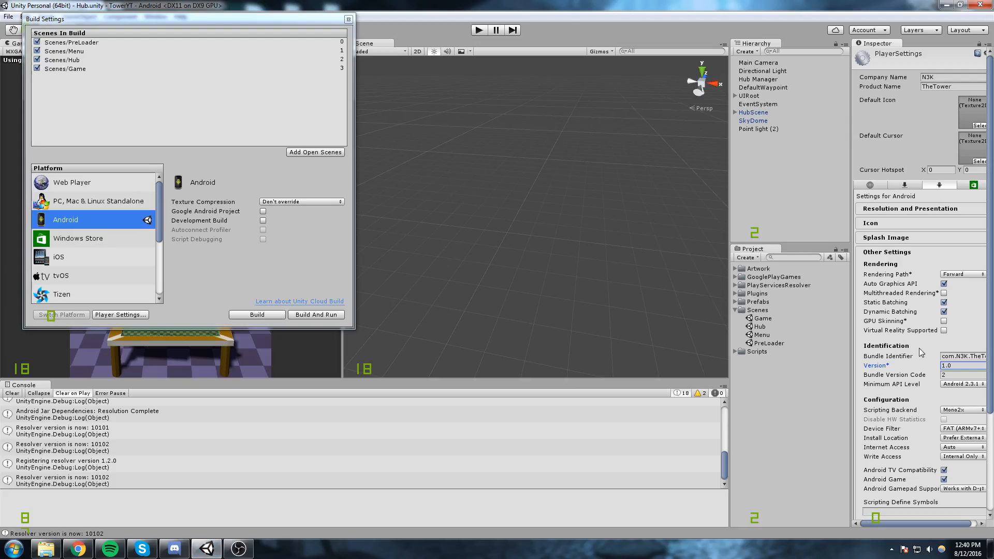
{"action": "double_click", "coordinate": [954, 366]}
{"action": "type", "text": "1.1"}
{"action": "key", "text": "Tab"}
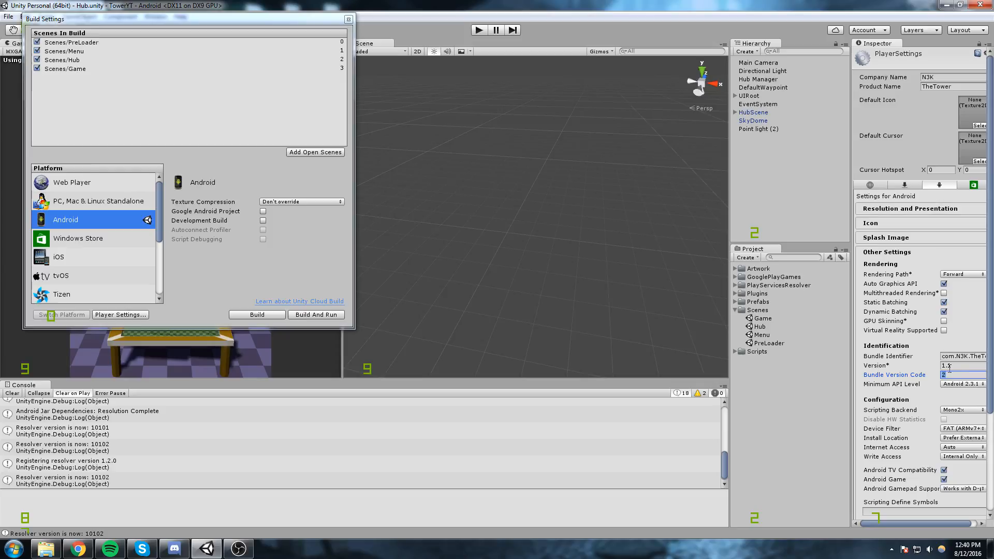
Switch to the Google Play Developer Console in the browser and open the APK page of the TheTower app.
{"action": "left_click", "coordinate": [78, 549]}
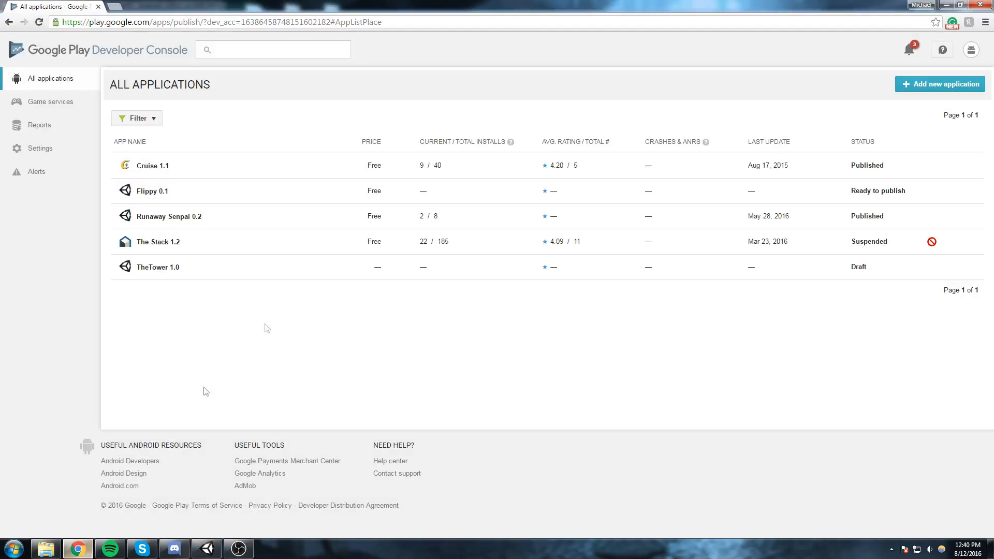
{"action": "left_click", "coordinate": [220, 264]}
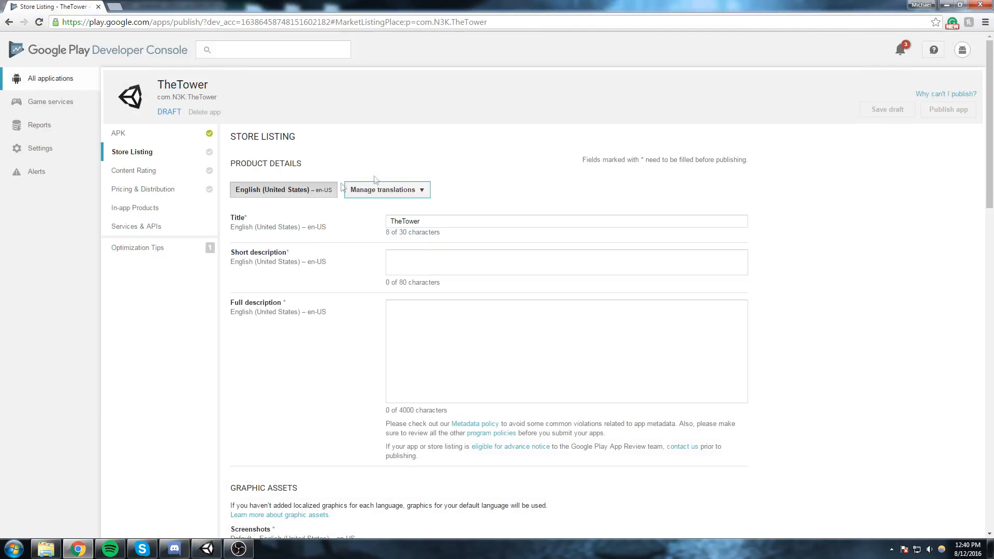
{"action": "scroll", "coordinate": [336, 182], "scroll_direction": "down", "scroll_amount": 9}
{"action": "scroll", "coordinate": [305, 220], "scroll_direction": "up", "scroll_amount": 6}
{"action": "scroll", "coordinate": [312, 180], "scroll_direction": "up", "scroll_amount": 3}
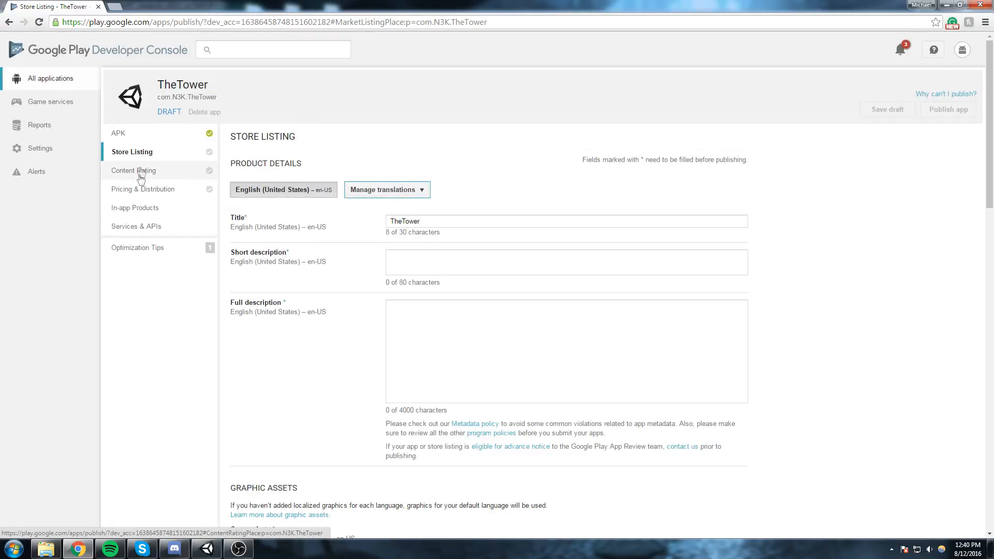
{"action": "left_click", "coordinate": [144, 136]}
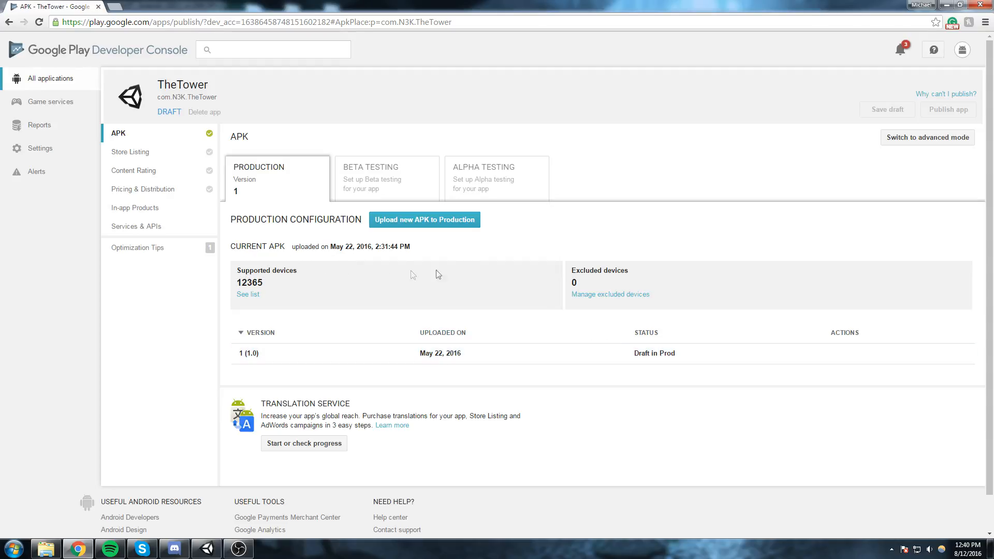
Examine the APK details of the current production version 1 (1.0), including its screen layouts and version code.
{"action": "left_click", "coordinate": [314, 357]}
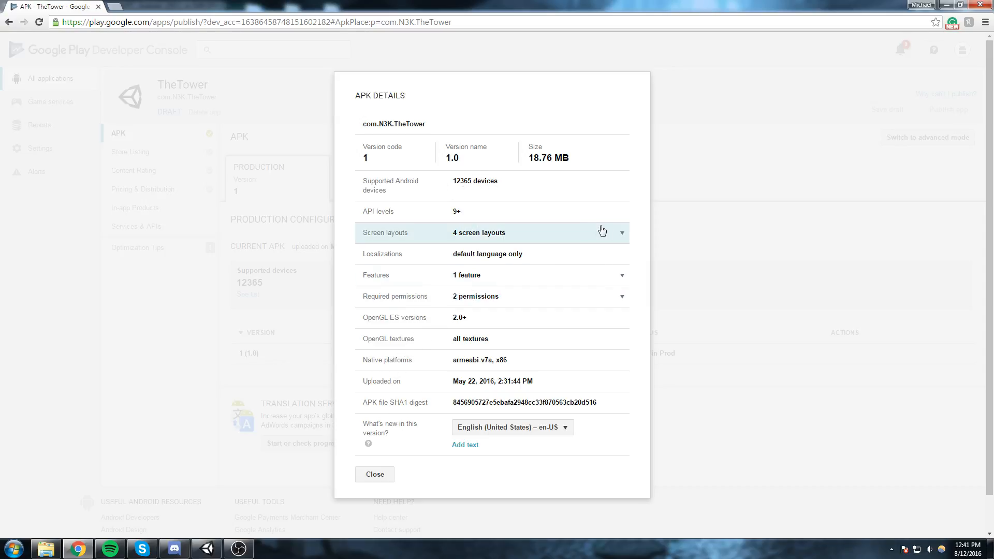
{"action": "left_click", "coordinate": [622, 233]}
{"action": "left_click", "coordinate": [623, 232]}
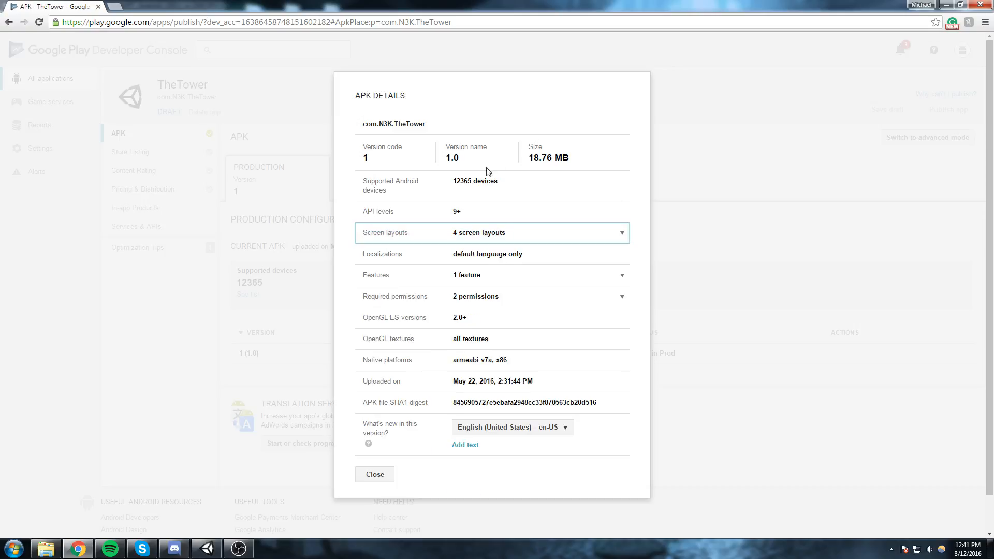
{"action": "scroll", "coordinate": [495, 429], "scroll_direction": "down", "scroll_amount": 1}
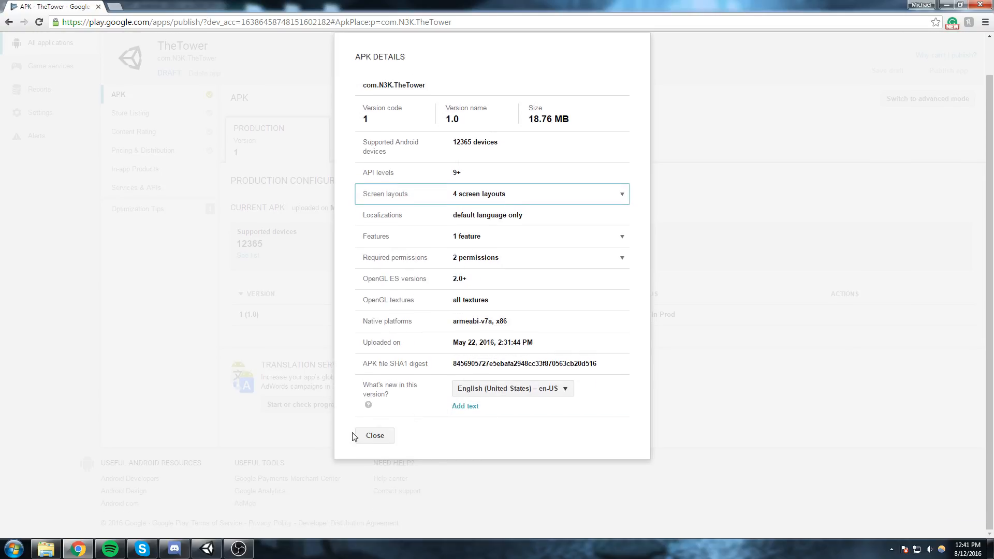
{"action": "left_click_drag", "start_coordinate": [386, 124], "coordinate": [348, 107]}
{"action": "left_click", "coordinate": [377, 119]}
{"action": "scroll", "coordinate": [383, 155], "scroll_direction": "up", "scroll_amount": 1}
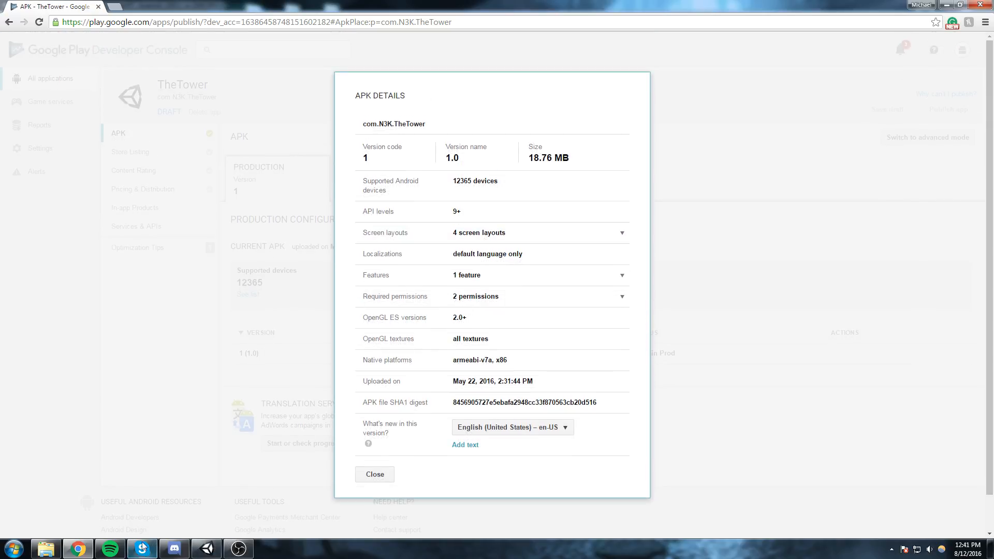
Return to Unity, widen the Inspector and review the Android Other Settings, including version and bundle version code.
{"action": "left_click", "coordinate": [213, 550]}
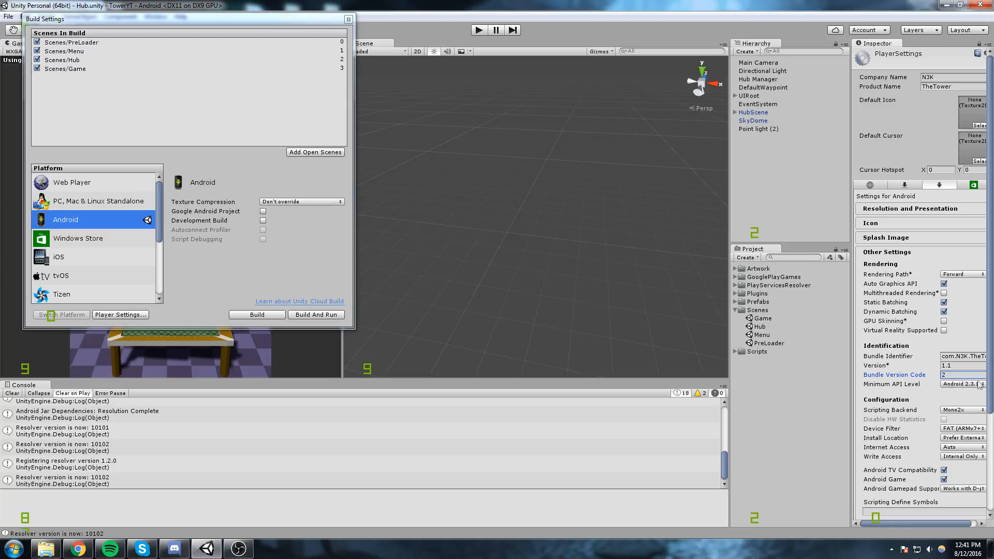
{"action": "scroll", "coordinate": [927, 394], "scroll_direction": "down", "scroll_amount": 3}
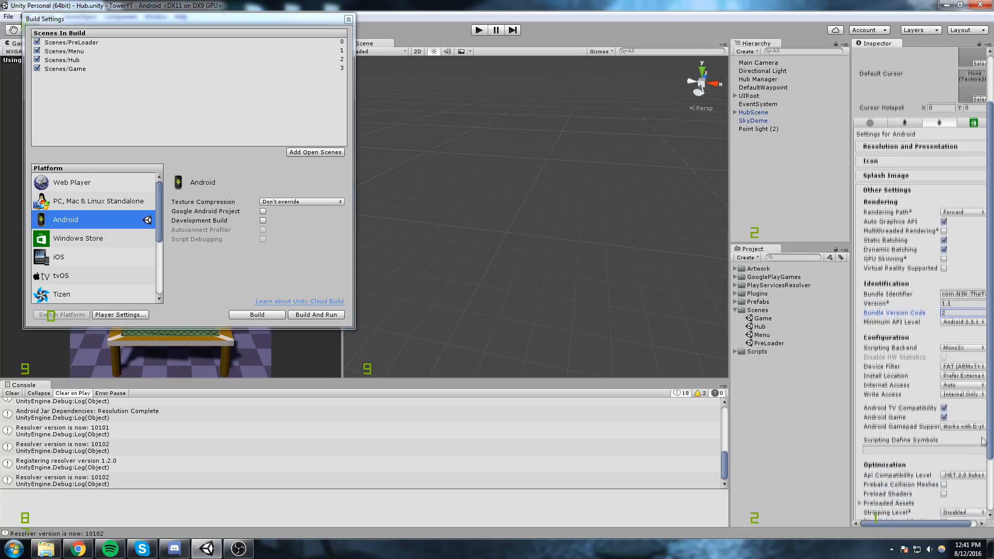
{"action": "left_click_drag", "start_coordinate": [852, 389], "coordinate": [781, 385]}
{"action": "scroll", "coordinate": [849, 357], "scroll_direction": "down", "scroll_amount": 1}
{"action": "scroll", "coordinate": [850, 358], "scroll_direction": "down", "scroll_amount": 1}
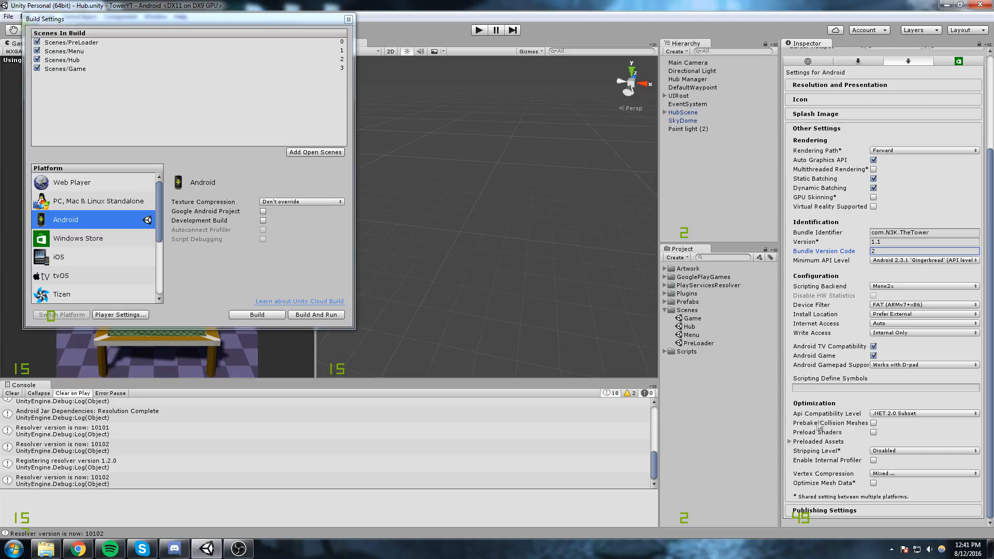
{"action": "scroll", "coordinate": [844, 461], "scroll_direction": "up", "scroll_amount": 4}
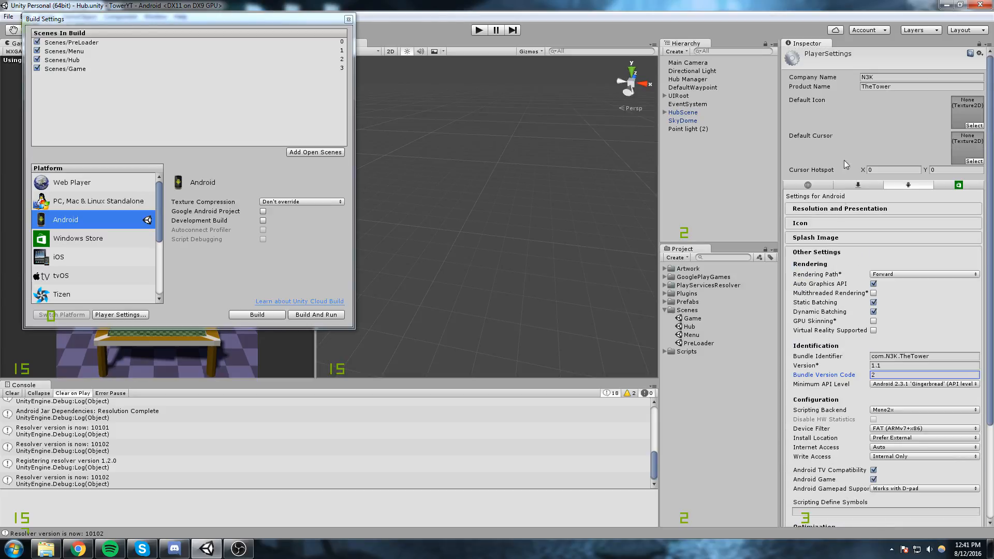
Collapse Other Settings, expand Publishing Settings and enter the keystore password and the key password for the existing keystore.
{"action": "left_click", "coordinate": [830, 254]}
{"action": "left_click", "coordinate": [831, 279]}
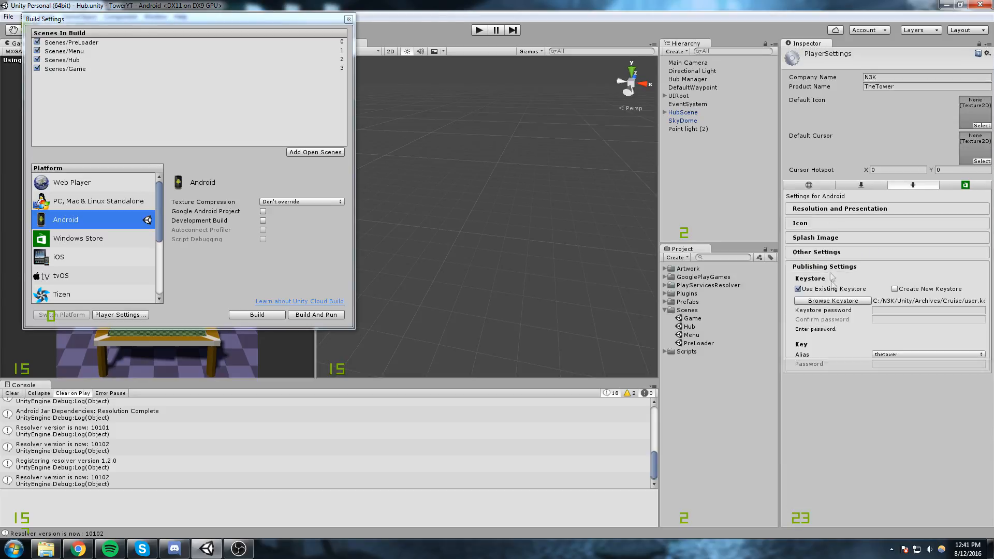
{"action": "left_click", "coordinate": [895, 308]}
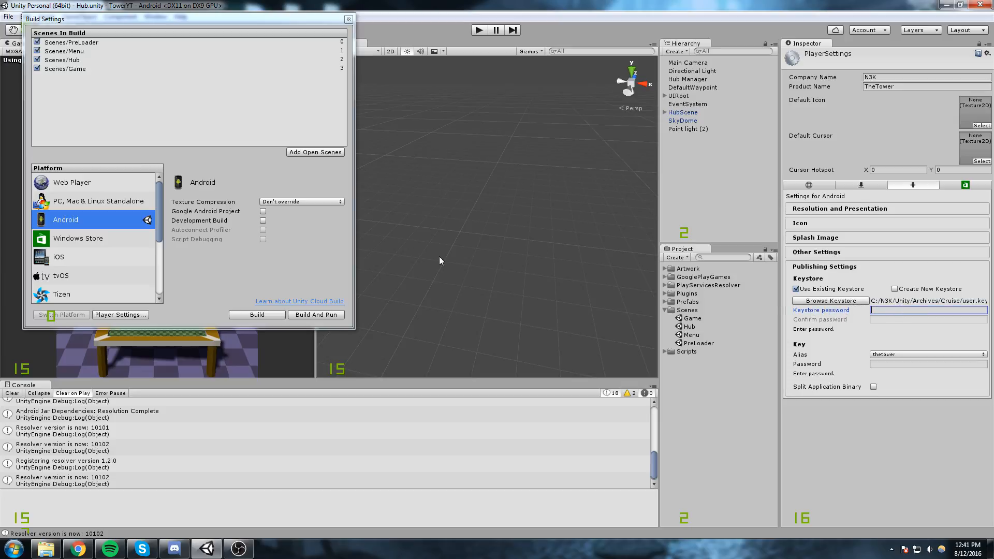
{"action": "type", "text": "*********"}
{"action": "key", "text": "Tab"}
{"action": "key", "text": "Tab"}
{"action": "type", "text": "********"}
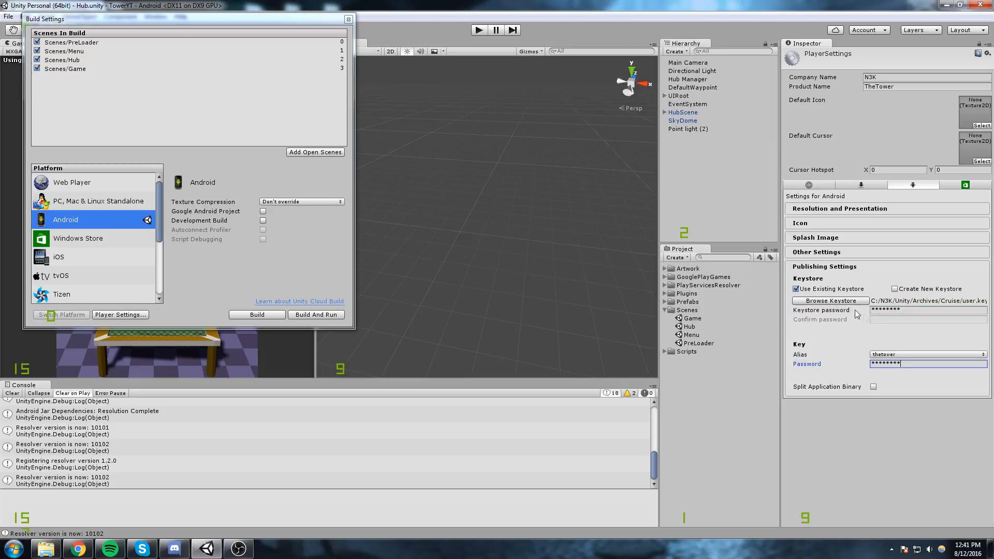
Try to build the Android APK as build in the TowerYT folder, replacing the existing file.
{"action": "left_click", "coordinate": [249, 317]}
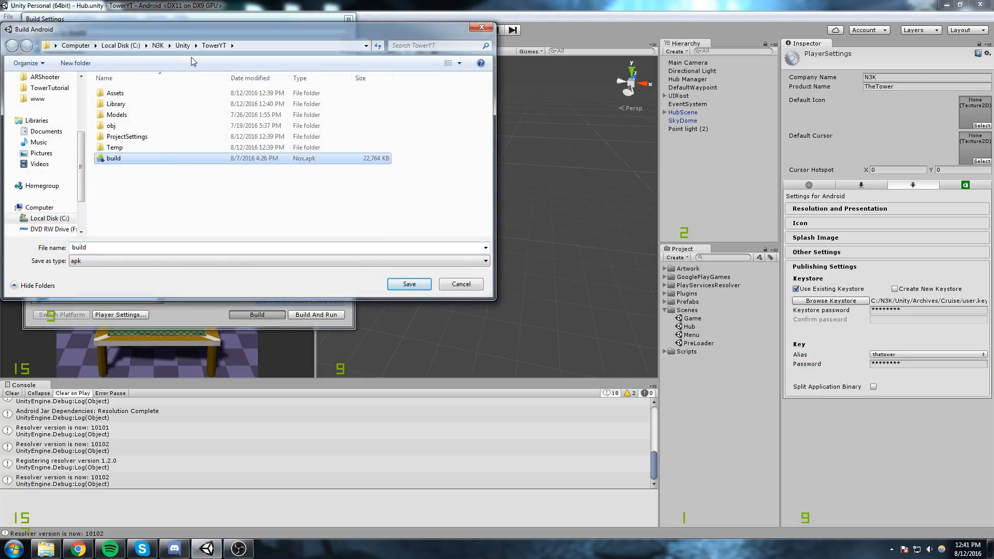
{"action": "left_click", "coordinate": [409, 284]}
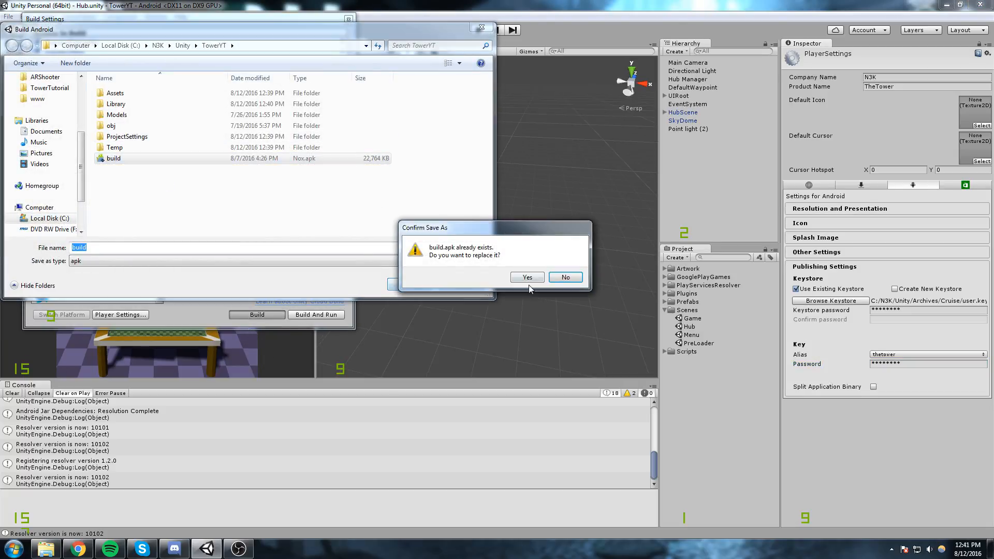
{"action": "left_click", "coordinate": [528, 278]}
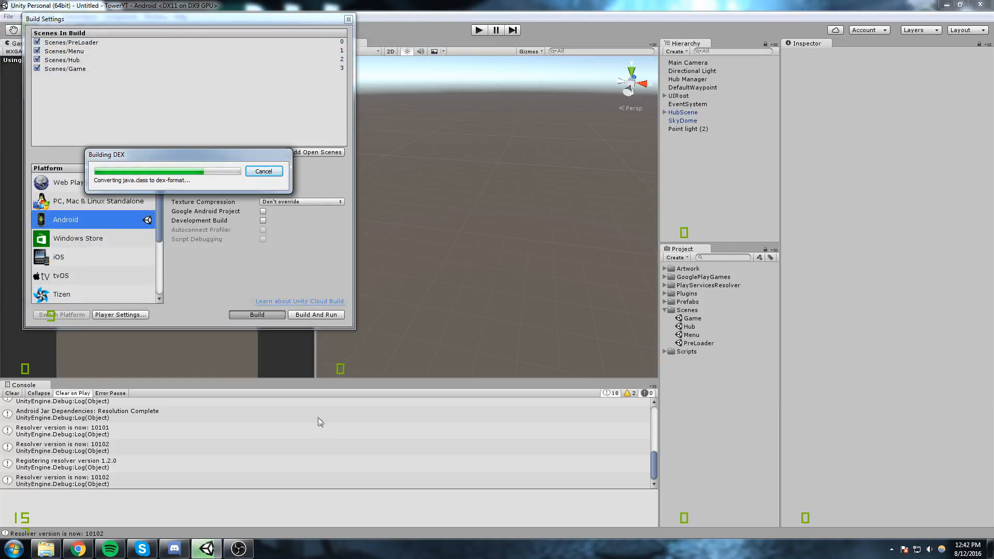
Switch to the Developer Console, close the APK details and reopen TheTower's APK page from the list of all applications.
{"action": "left_click", "coordinate": [78, 549]}
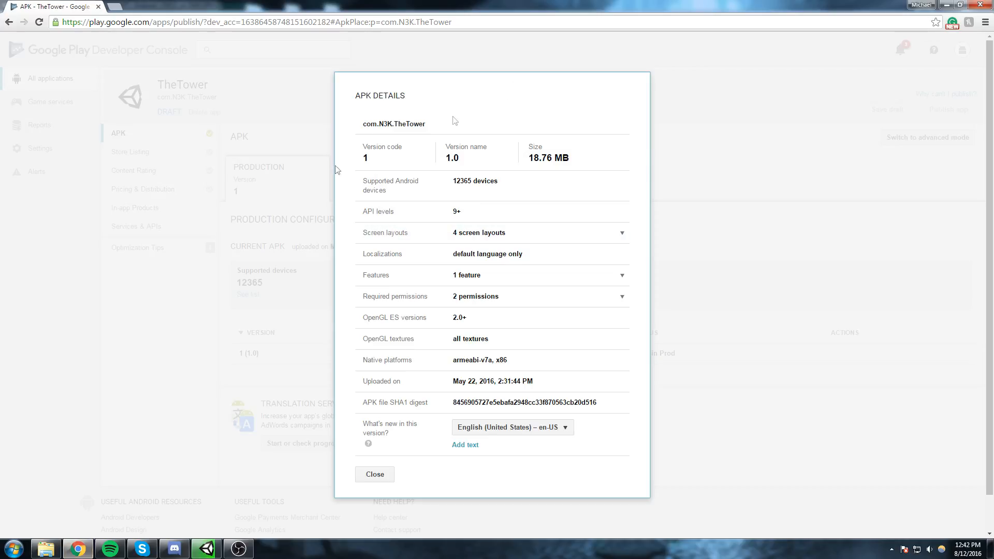
{"action": "left_click", "coordinate": [375, 474]}
{"action": "left_click", "coordinate": [130, 152]}
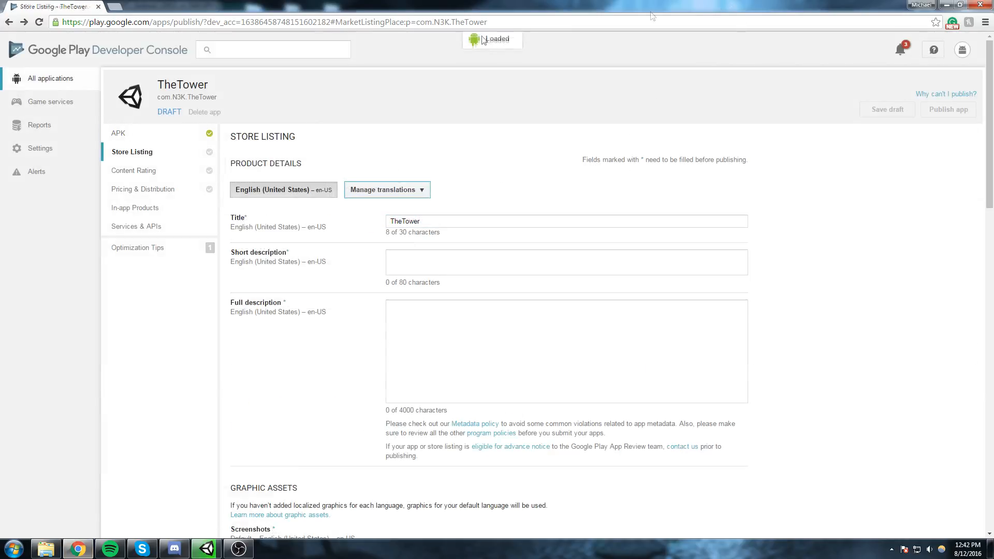
{"action": "left_click", "coordinate": [96, 53]}
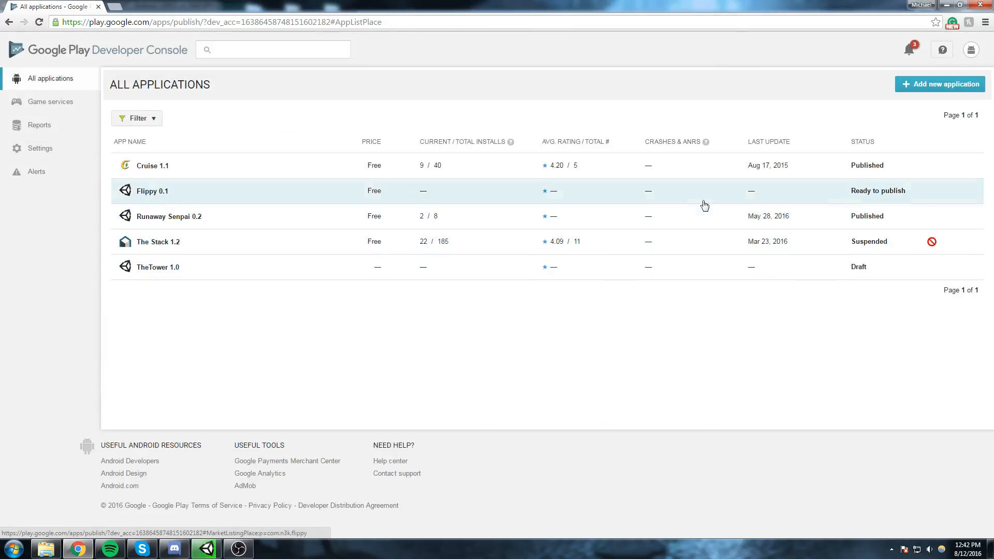
{"action": "left_click", "coordinate": [148, 271]}
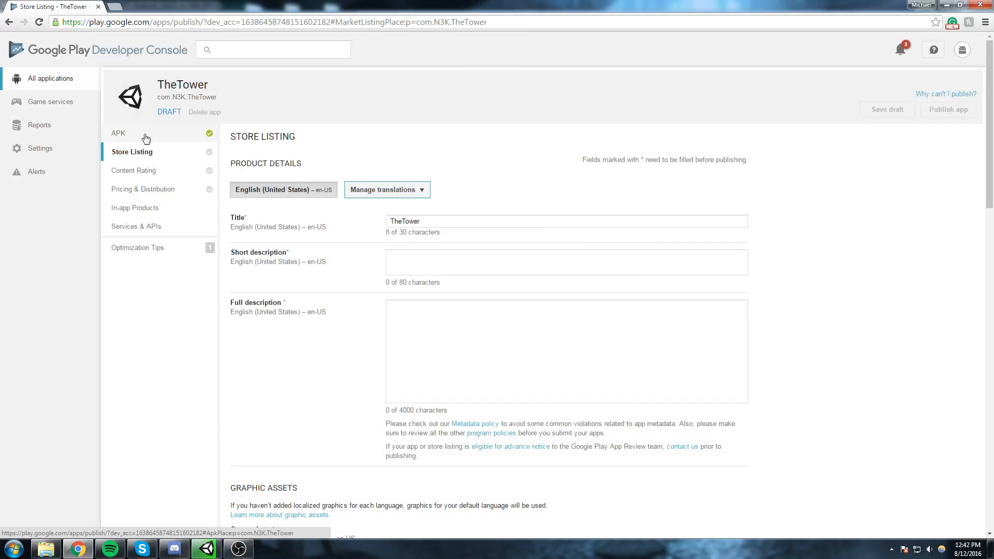
{"action": "left_click", "coordinate": [173, 136]}
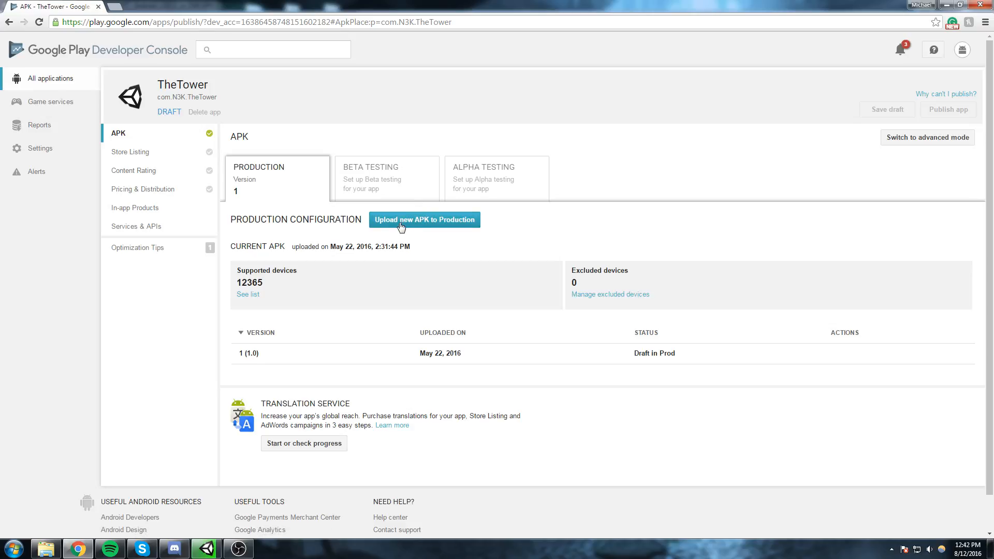
Check the Alpha Testing options, return to Production and start uploading a new APK, docking the browser to half the screen.
{"action": "left_click", "coordinate": [505, 181]}
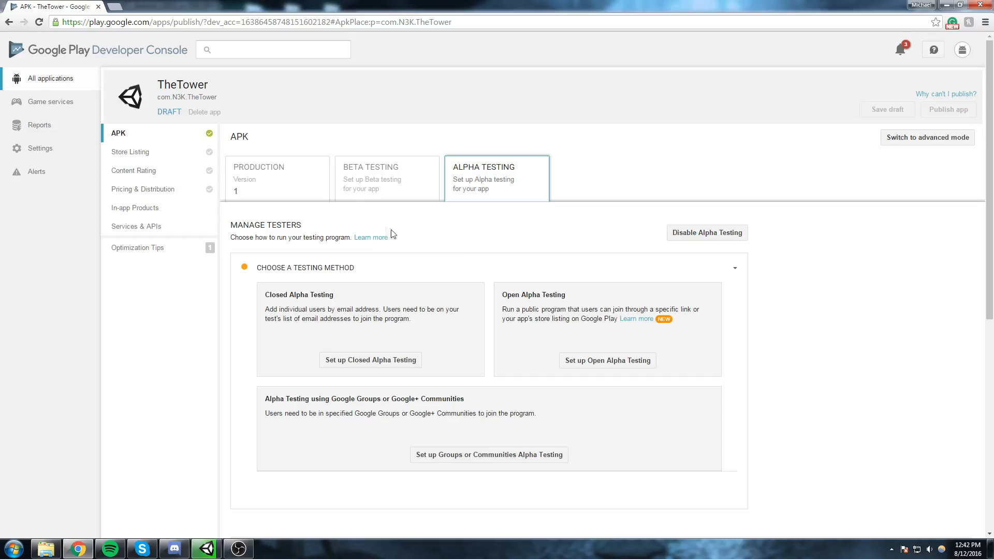
{"action": "left_click", "coordinate": [308, 184]}
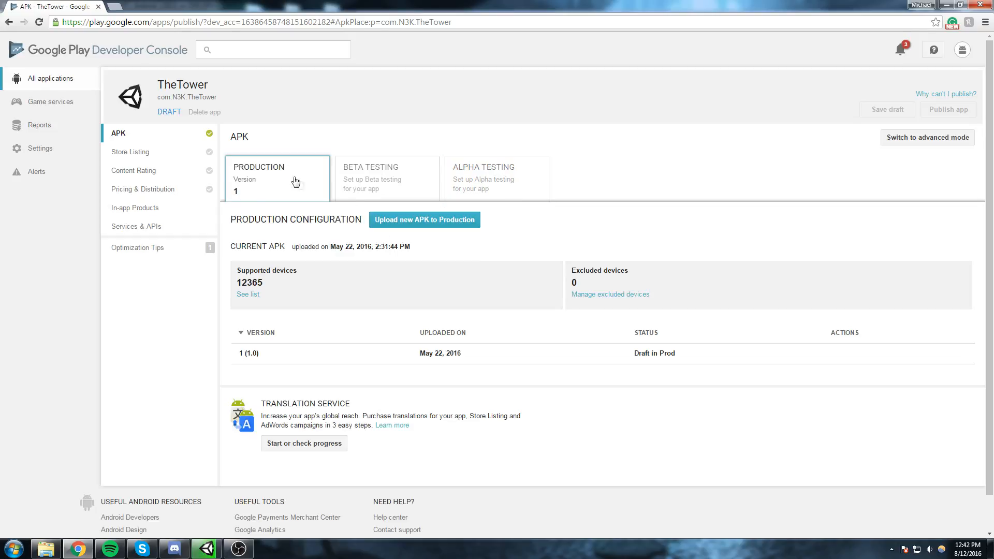
{"action": "left_click", "coordinate": [398, 219]}
{"action": "left_click_drag", "start_coordinate": [538, 5], "coordinate": [2, 172]}
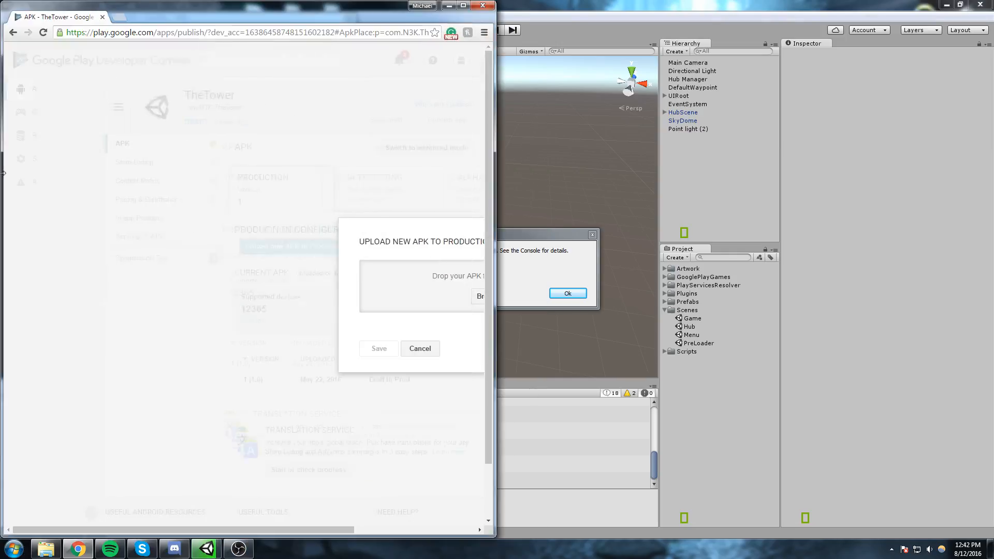
Switch to Unity, dismiss the build failure dialog, and examine the Console errors before reopening the player settings.
{"action": "left_click", "coordinate": [510, 257]}
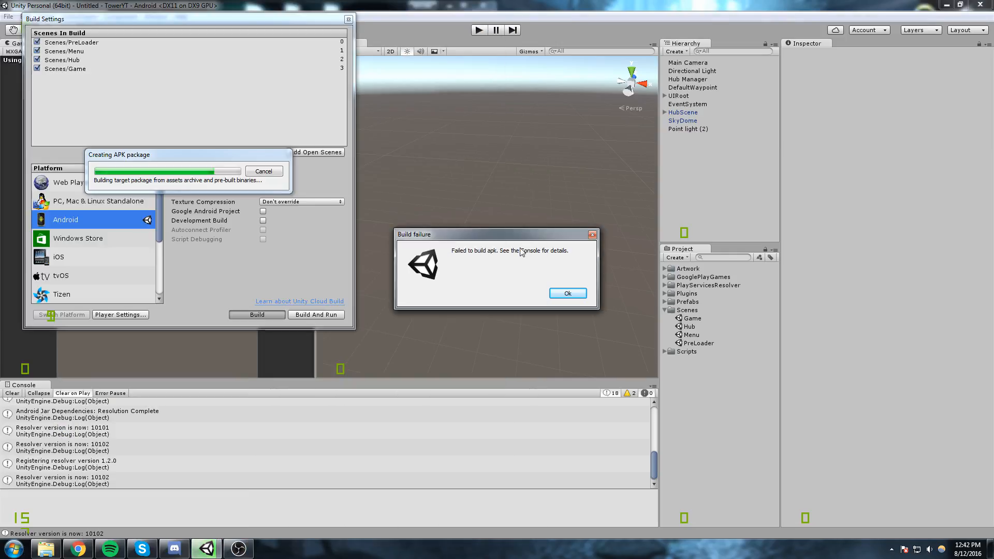
{"action": "left_click", "coordinate": [567, 294]}
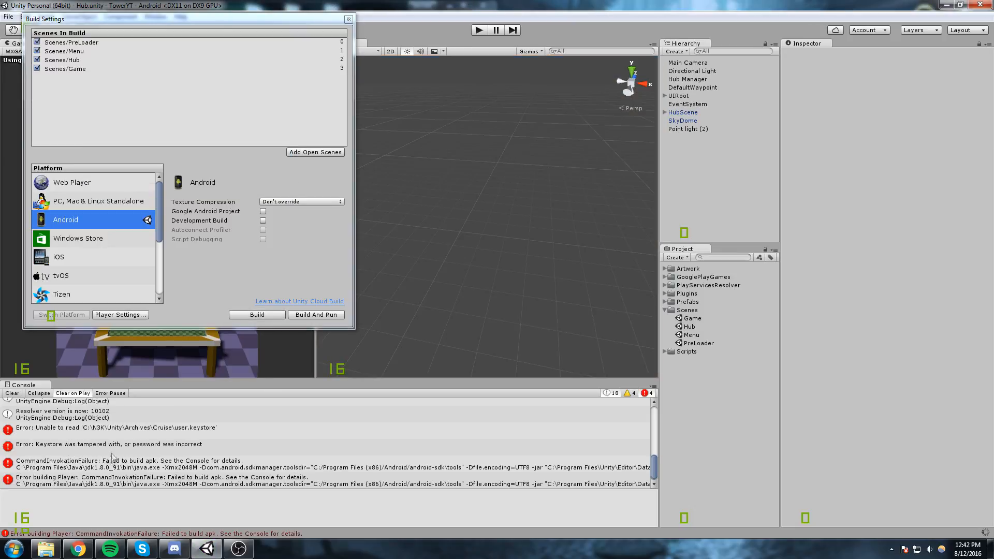
{"action": "left_click", "coordinate": [106, 451]}
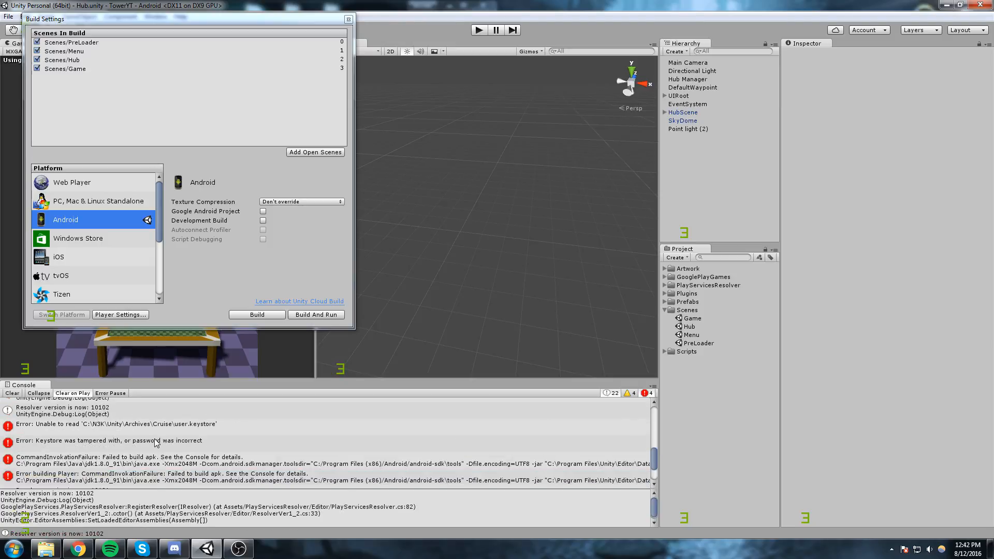
{"action": "scroll", "coordinate": [157, 443], "scroll_direction": "down", "scroll_amount": 2}
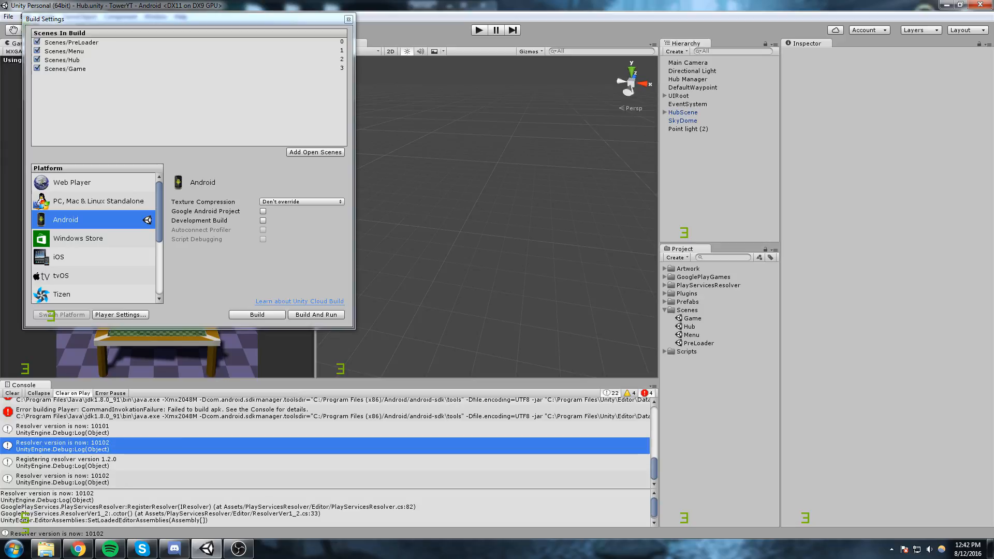
{"action": "left_click", "coordinate": [111, 314]}
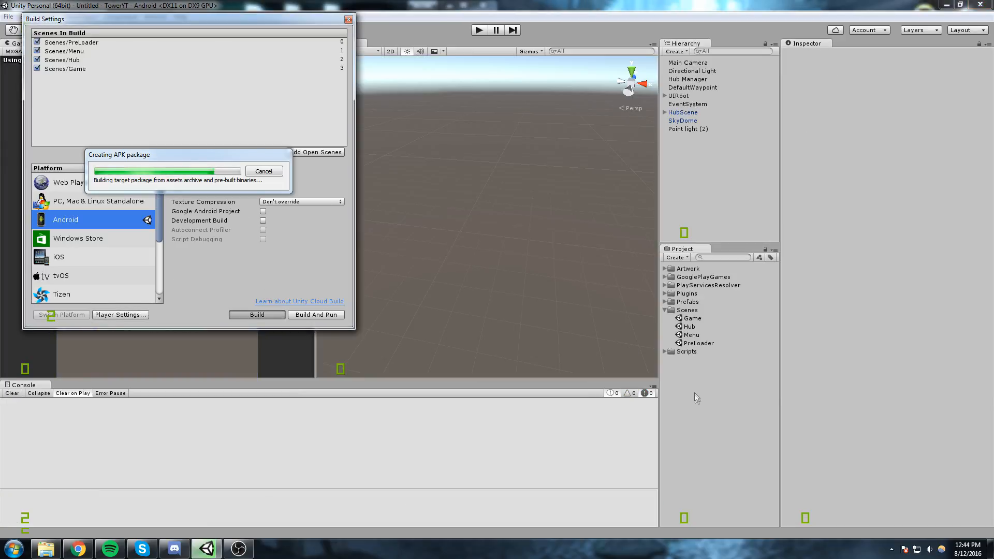
Upload the build APK from the TowerYT folder as the new production APK in the Developer Console and return to Unity.
{"action": "left_click", "coordinate": [91, 554]}
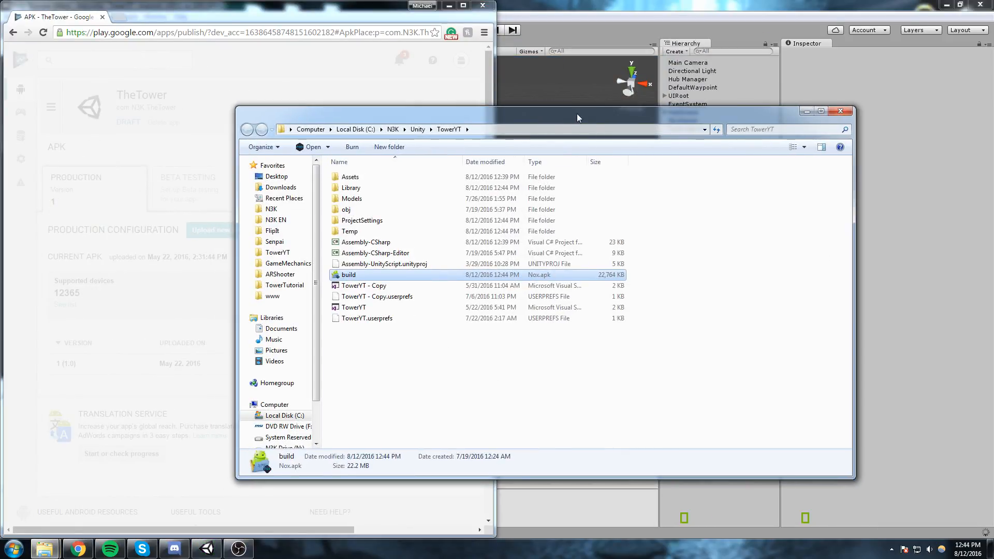
{"action": "key", "text": "super+Right"}
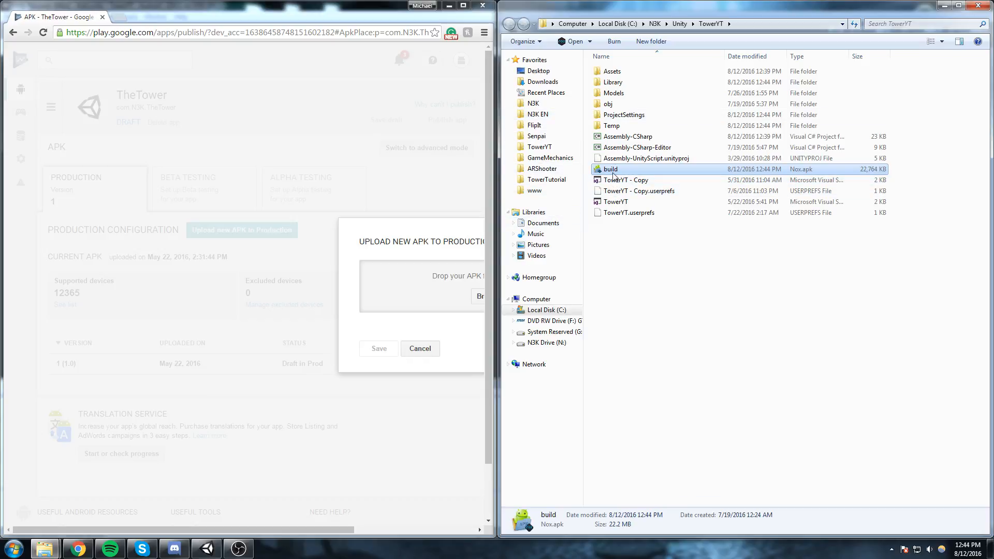
{"action": "left_click_drag", "start_coordinate": [611, 169], "coordinate": [415, 293]}
{"action": "key", "text": "super+Up"}
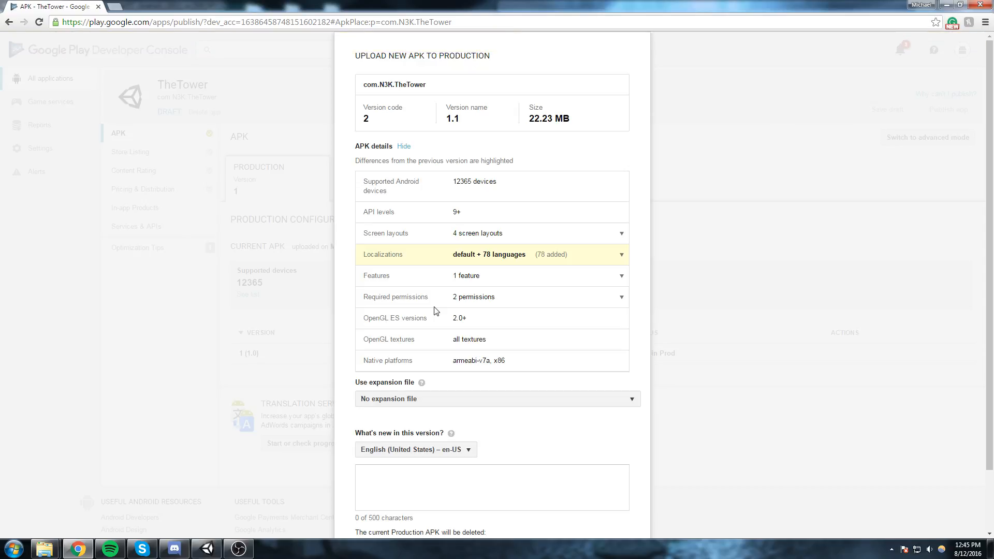
{"action": "left_click", "coordinate": [206, 549]}
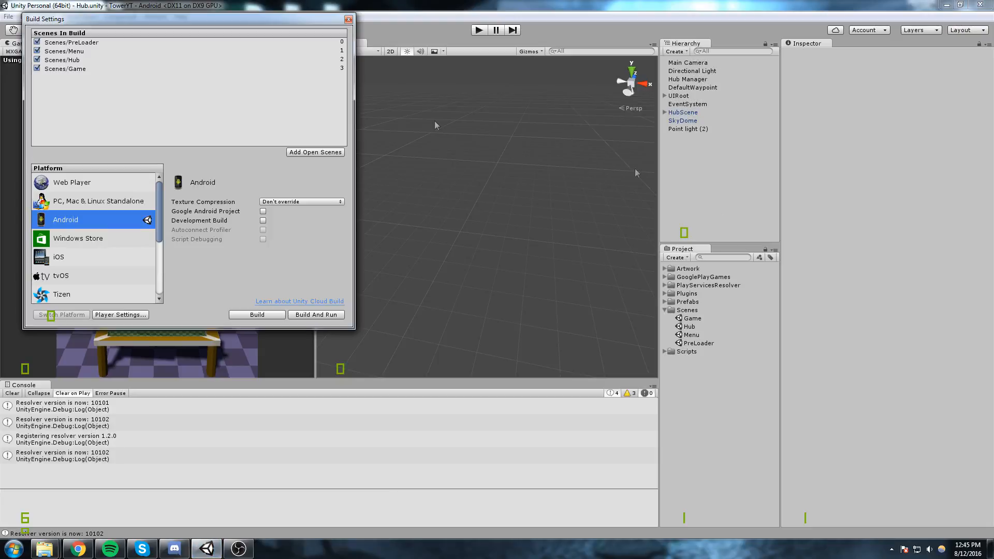
Open Unity's player settings, switch back to the Developer Console, and review the uploaded APK's version code, version name and details.
{"action": "left_click", "coordinate": [124, 315]}
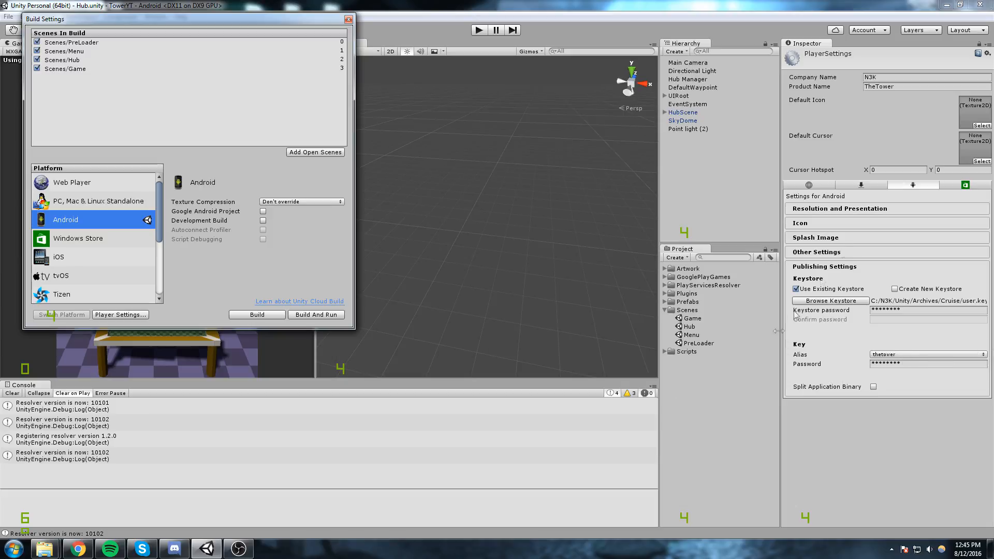
{"action": "left_click", "coordinate": [79, 550]}
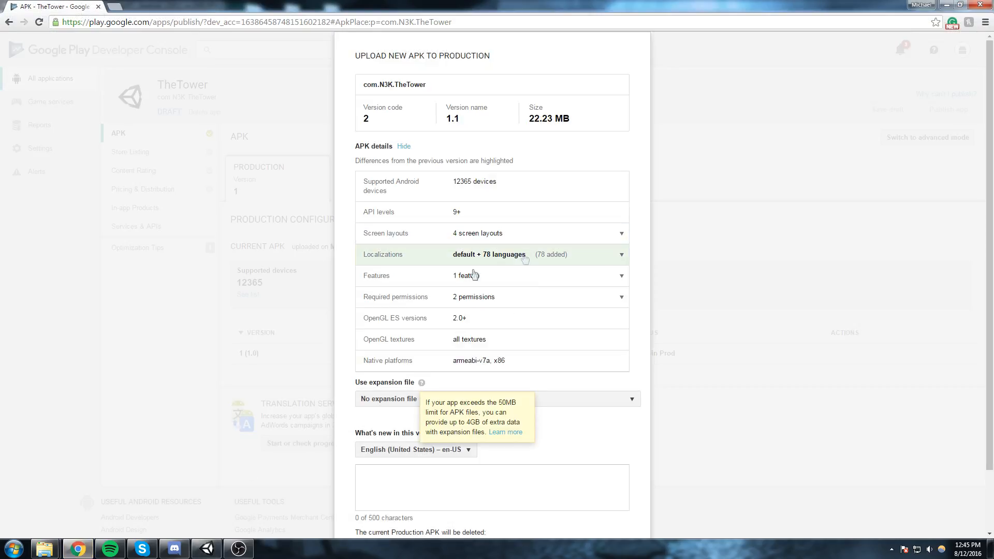
{"action": "double_click", "coordinate": [366, 119]}
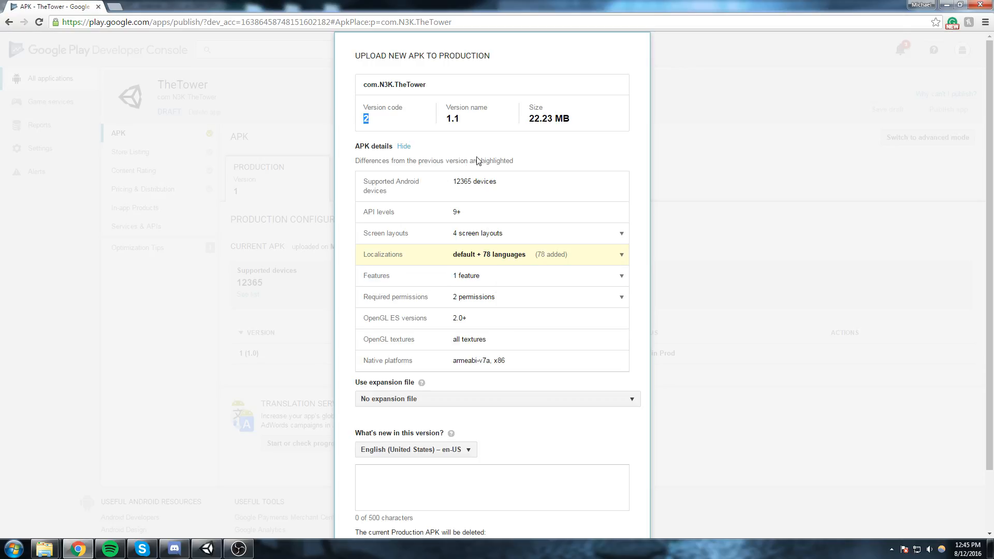
{"action": "triple_click", "coordinate": [459, 123]}
{"action": "left_click", "coordinate": [473, 122]}
{"action": "scroll", "coordinate": [489, 231], "scroll_direction": "down", "scroll_amount": 2}
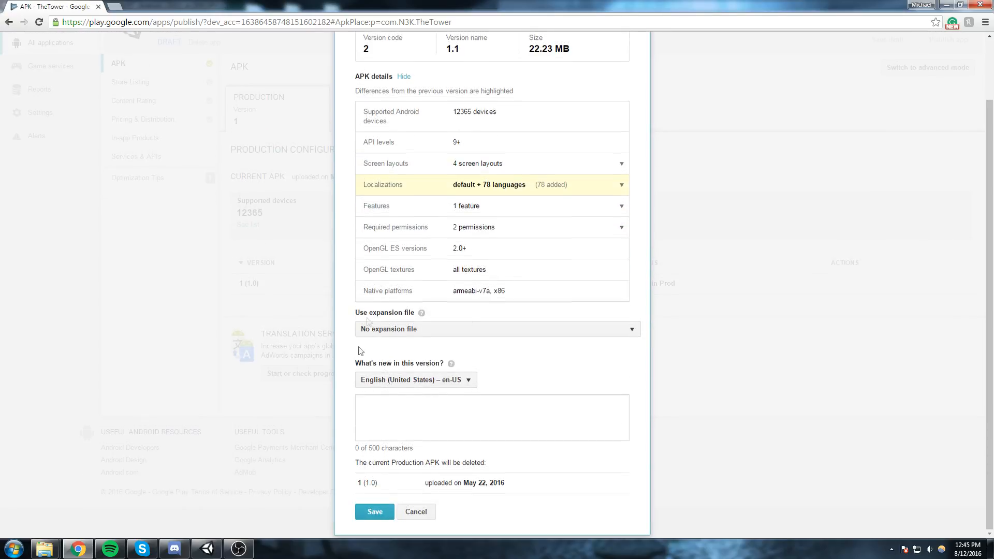
{"action": "scroll", "coordinate": [423, 390], "scroll_direction": "up", "scroll_amount": 2}
{"action": "scroll", "coordinate": [428, 388], "scroll_direction": "down", "scroll_amount": 2}
Enter "Alpha build" as the English (United States) what's-new text for this APK version.
{"action": "left_click", "coordinate": [430, 414]}
{"action": "type", "text": "Alpha"}
{"action": "key", "text": "ctrl+a"}
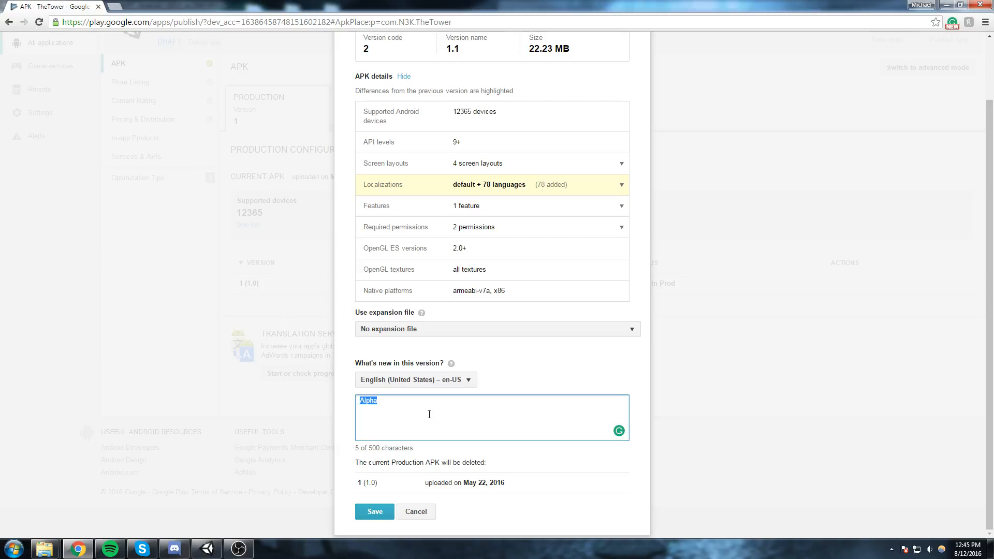
{"action": "type", "text": "Alpha build"}
{"action": "right_click", "coordinate": [405, 491]}
{"action": "left_click", "coordinate": [558, 515]}
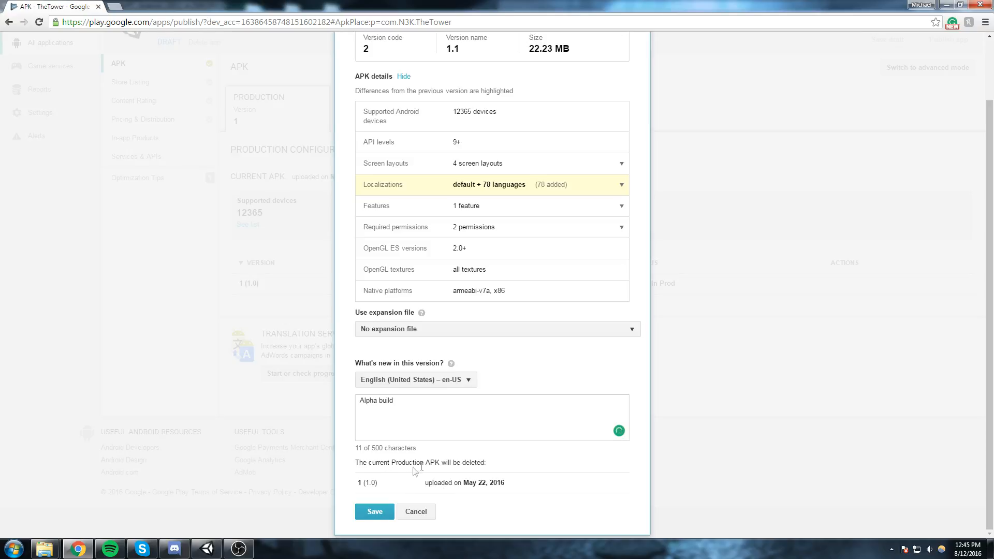
Check which current production APK is marked for deletion and save the new APK to production.
{"action": "mouse_move", "coordinate": [509, 486]}
{"action": "left_mouse_down"}
{"action": "mouse_move", "coordinate": [426, 481]}
{"action": "mouse_move", "coordinate": [515, 487]}
{"action": "left_mouse_up"}
{"action": "left_click", "coordinate": [459, 490]}
{"action": "left_click", "coordinate": [516, 487]}
{"action": "right_click", "coordinate": [373, 519]}
{"action": "left_click", "coordinate": [585, 498]}
{"action": "left_click", "coordinate": [384, 514]}
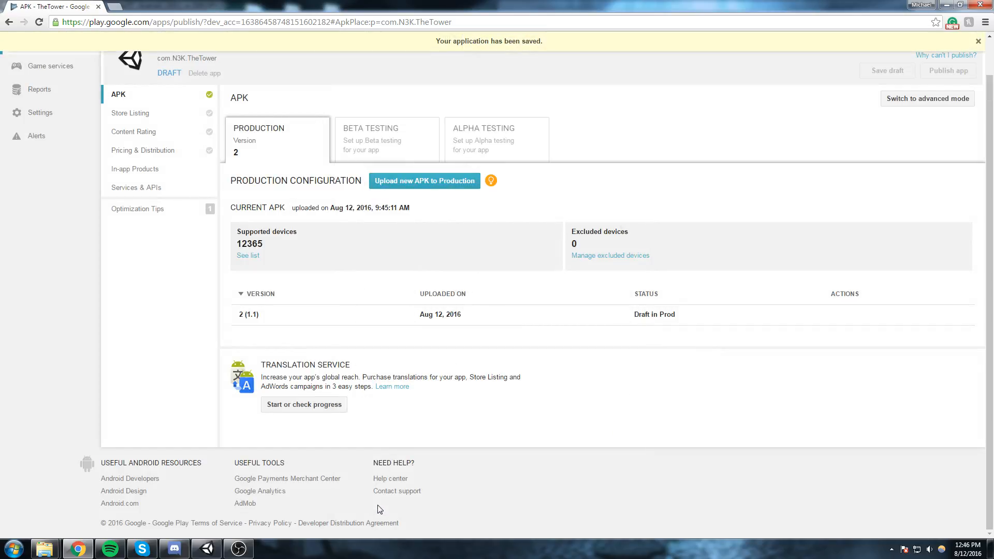
Set up Open Alpha Testing for TheTower with a maximum of 100 testers.
{"action": "left_click", "coordinate": [259, 315]}
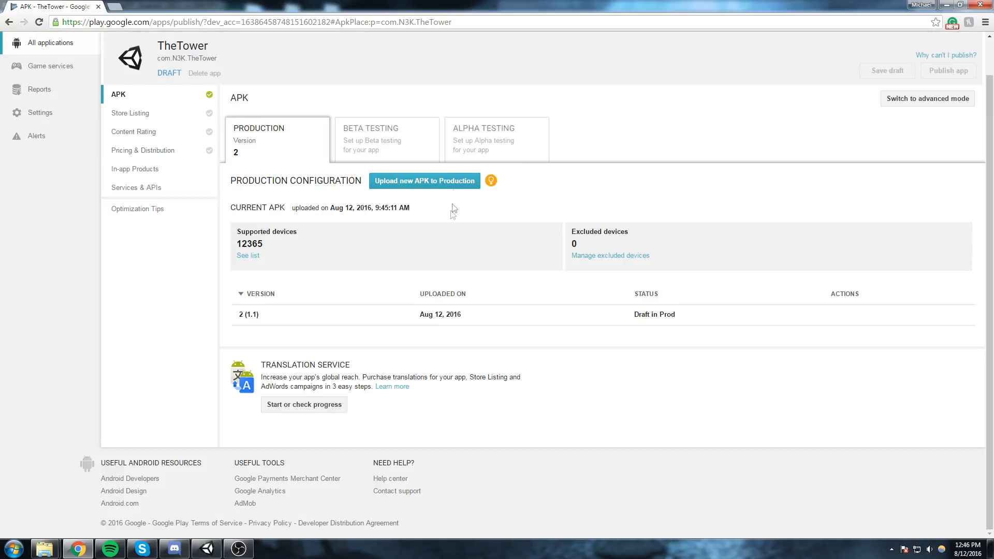
{"action": "left_click", "coordinate": [481, 128]}
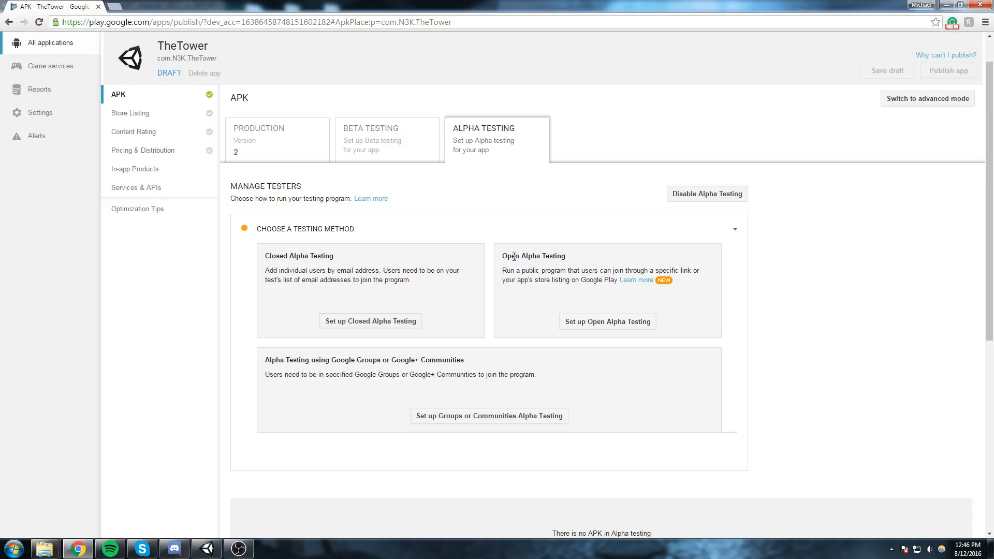
{"action": "left_click", "coordinate": [630, 323]}
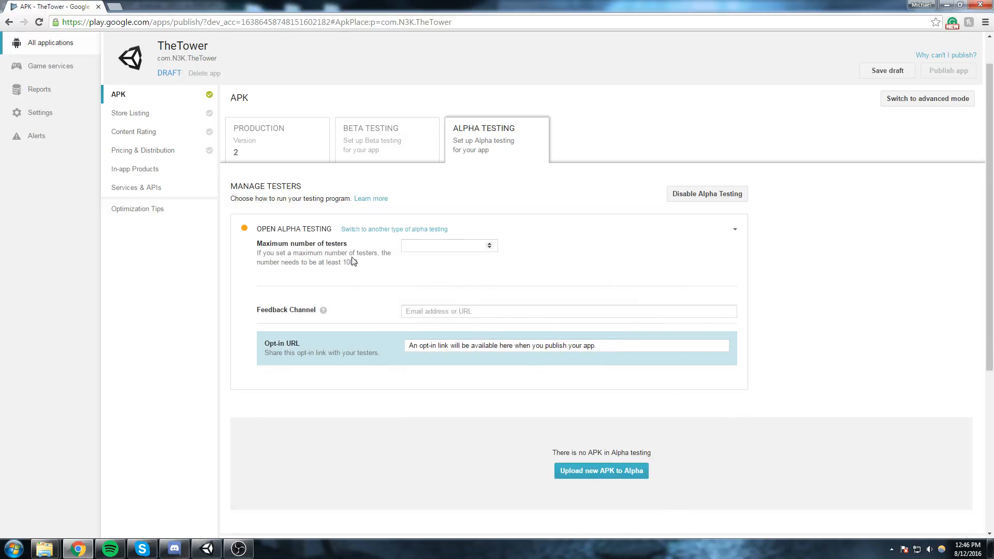
{"action": "left_click", "coordinate": [407, 246]}
{"action": "left_click", "coordinate": [456, 311]}
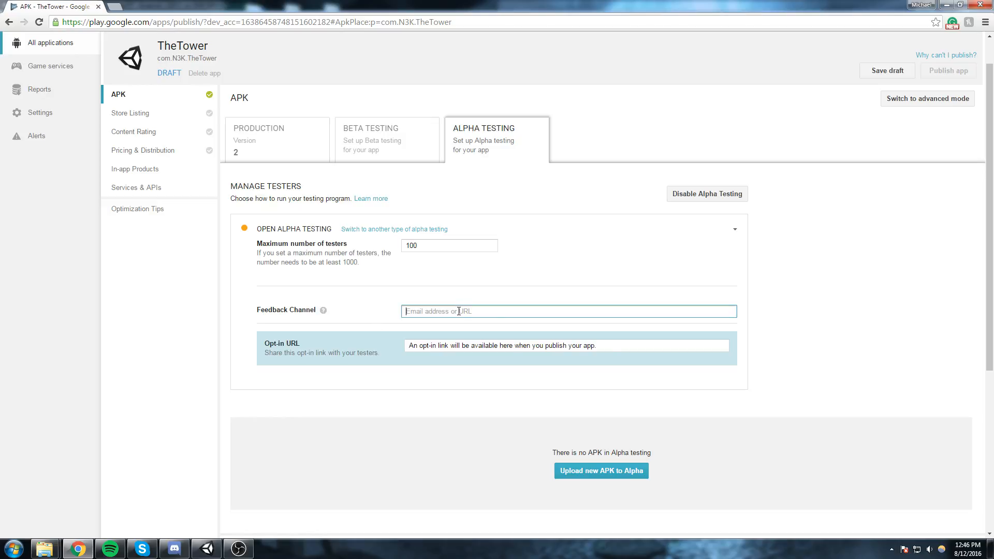
Read the Feedback Channel help, check the Opt-in URL and the other APKs, and try to save the draft.
{"action": "mouse_move", "coordinate": [322, 312]}
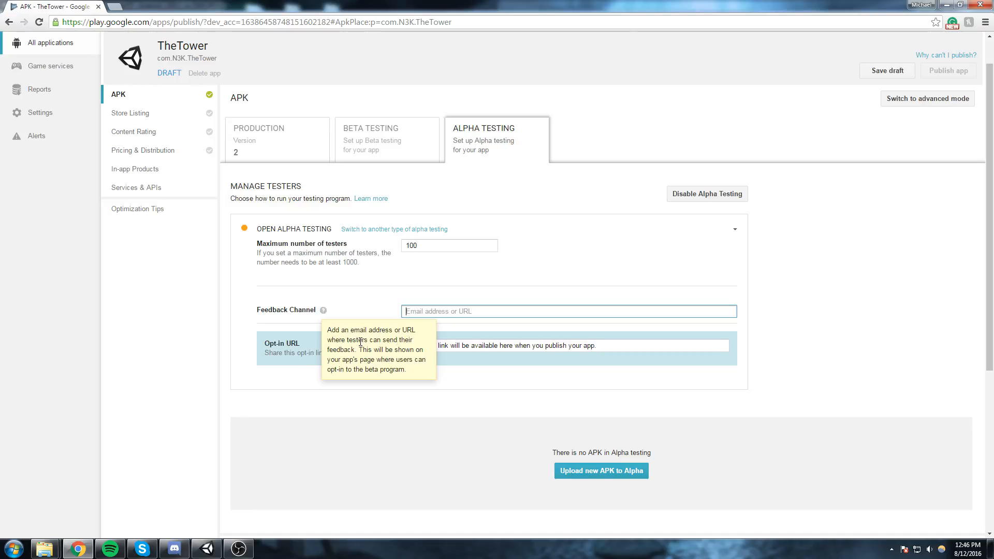
{"action": "left_click", "coordinate": [508, 312]}
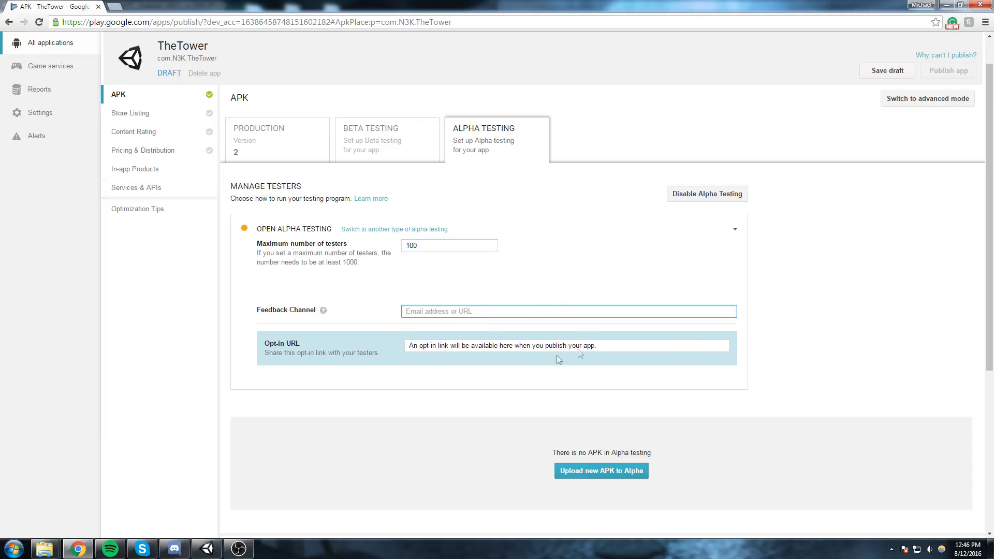
{"action": "left_click", "coordinate": [613, 344]}
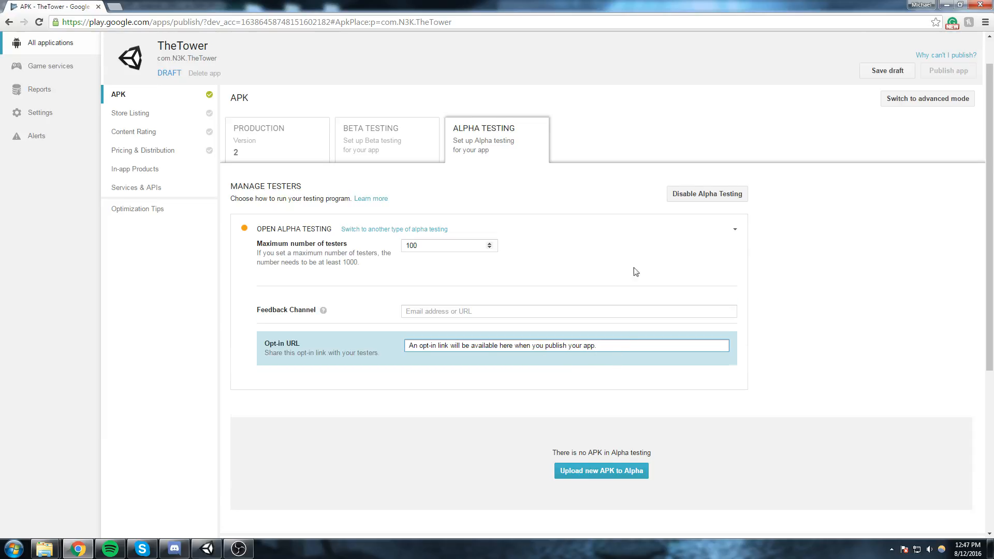
{"action": "scroll", "coordinate": [632, 271], "scroll_direction": "down", "scroll_amount": 5}
{"action": "scroll", "coordinate": [490, 202], "scroll_direction": "up", "scroll_amount": 1}
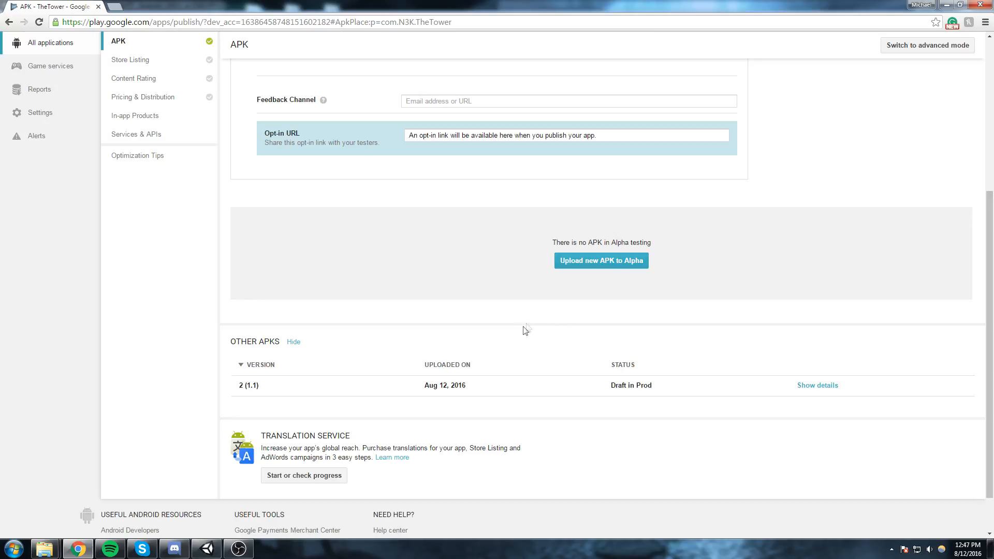
{"action": "scroll", "coordinate": [683, 216], "scroll_direction": "up", "scroll_amount": 4}
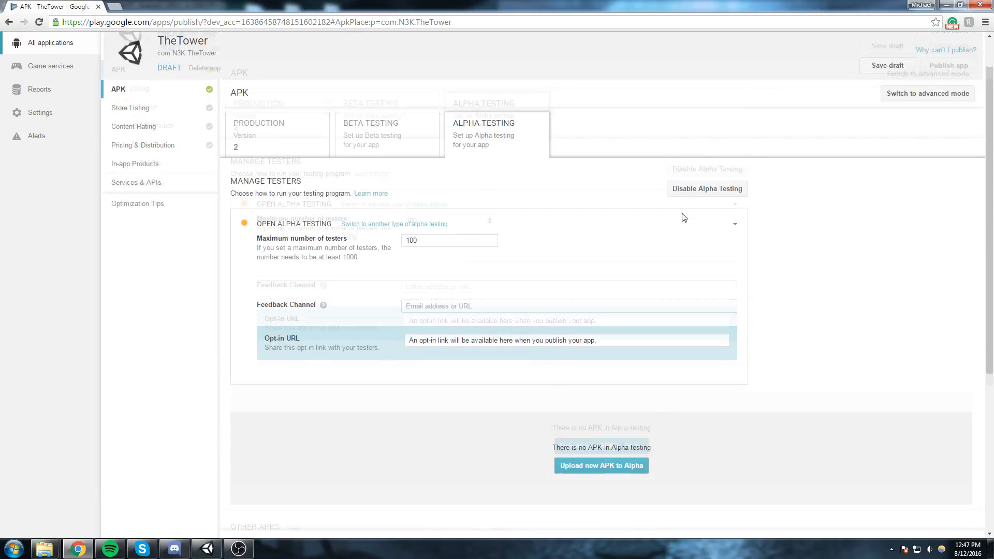
{"action": "left_click", "coordinate": [886, 69]}
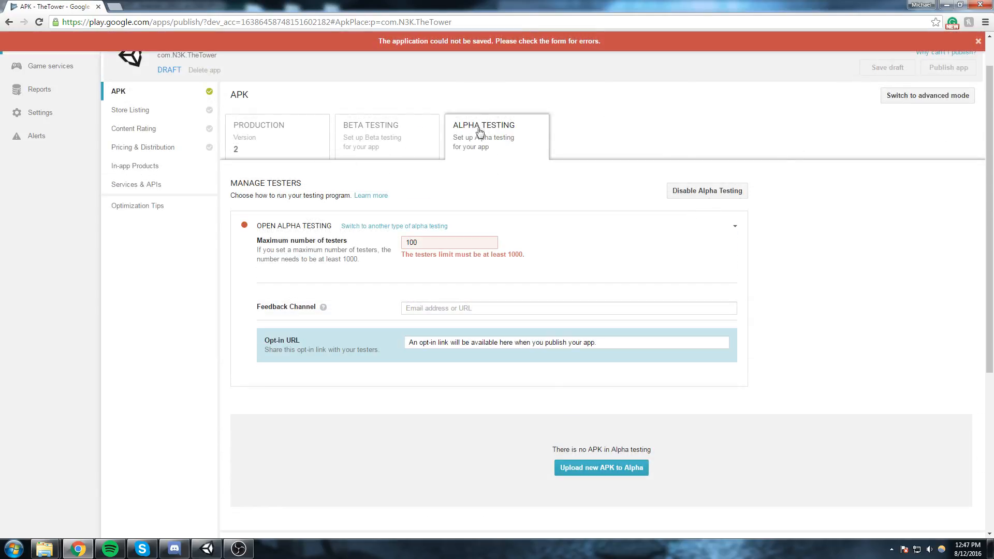
Set the maximum number of open alpha testers to 1000 and save the draft.
{"action": "left_click_drag", "start_coordinate": [411, 256], "coordinate": [555, 250]}
{"action": "left_click", "coordinate": [468, 244]}
{"action": "type", "text": "0"}
{"action": "left_click", "coordinate": [883, 66]}
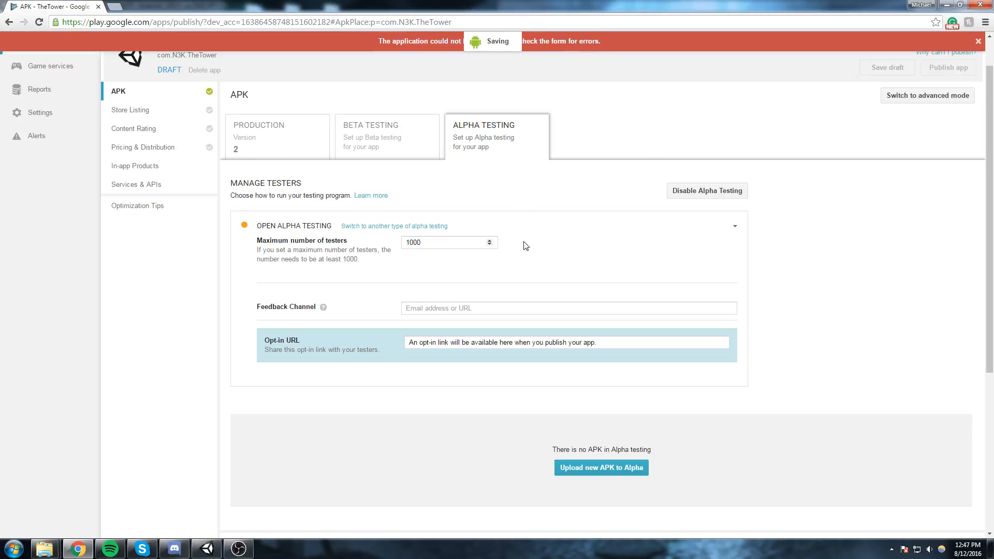
Open TheTower's store listing and enter the short description "Tower game as showned on N3K EN youtube's channel".
{"action": "scroll", "coordinate": [573, 92], "scroll_direction": "up", "scroll_amount": 1}
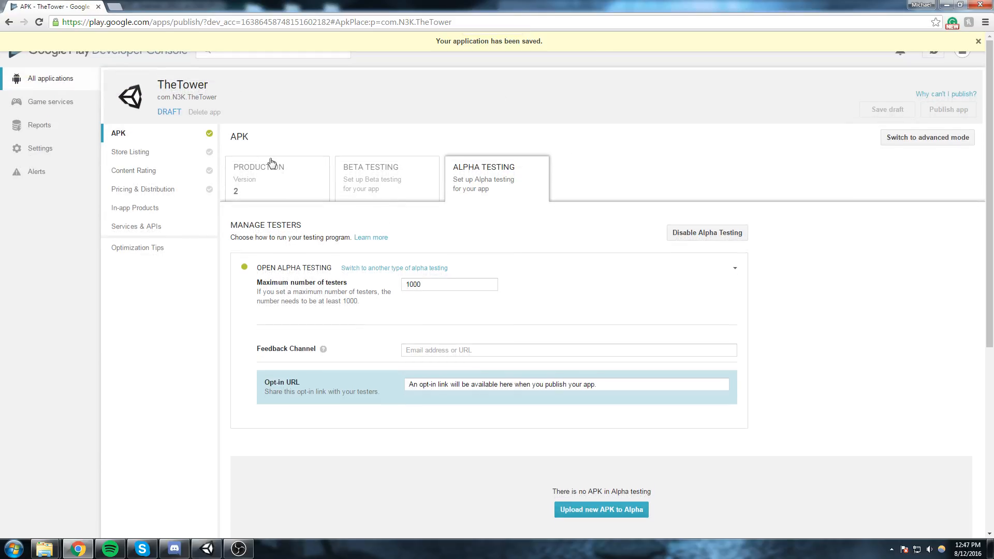
{"action": "left_click", "coordinate": [158, 152]}
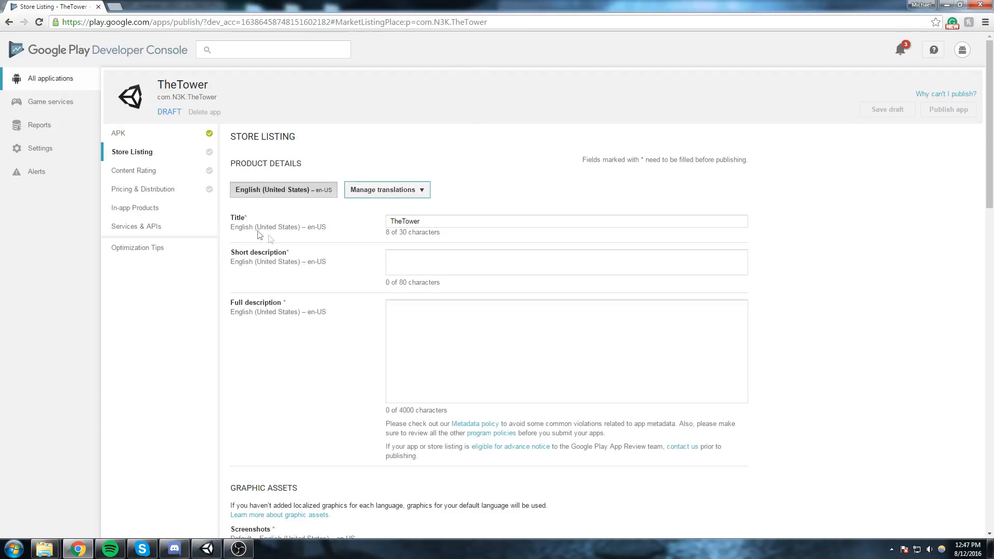
{"action": "left_click", "coordinate": [488, 260]}
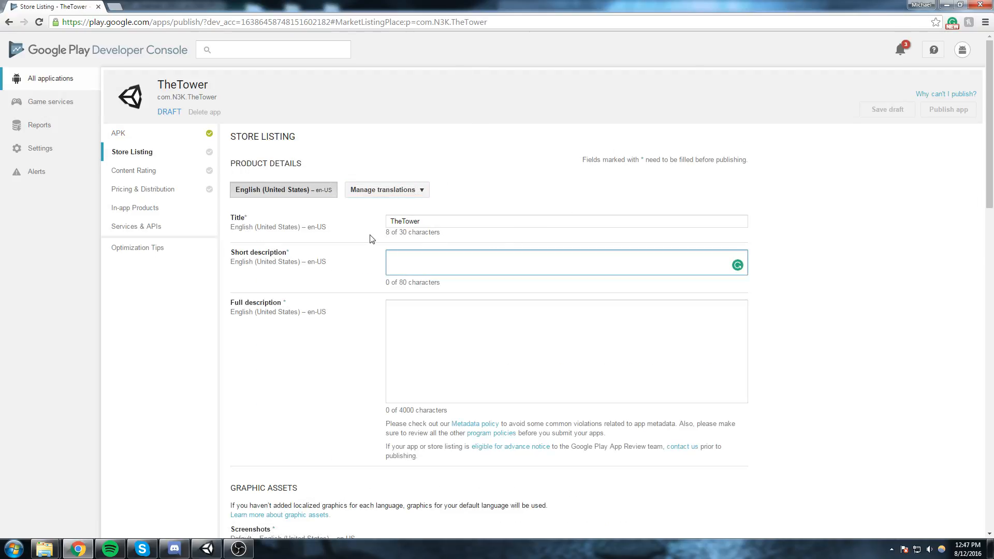
{"action": "type", "text": "Tower game as sh"}
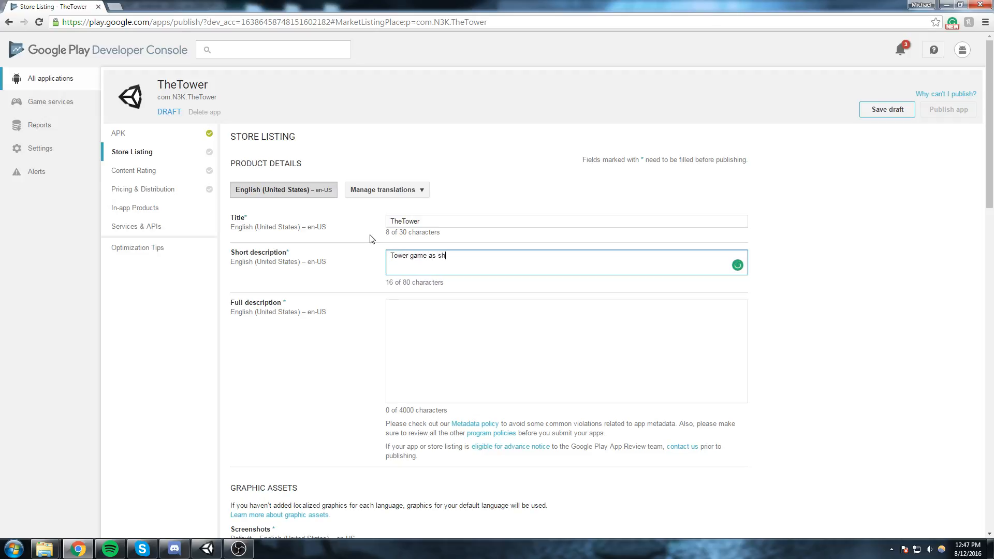
{"action": "type", "text": "owned on N3K EN youtube's channel"}
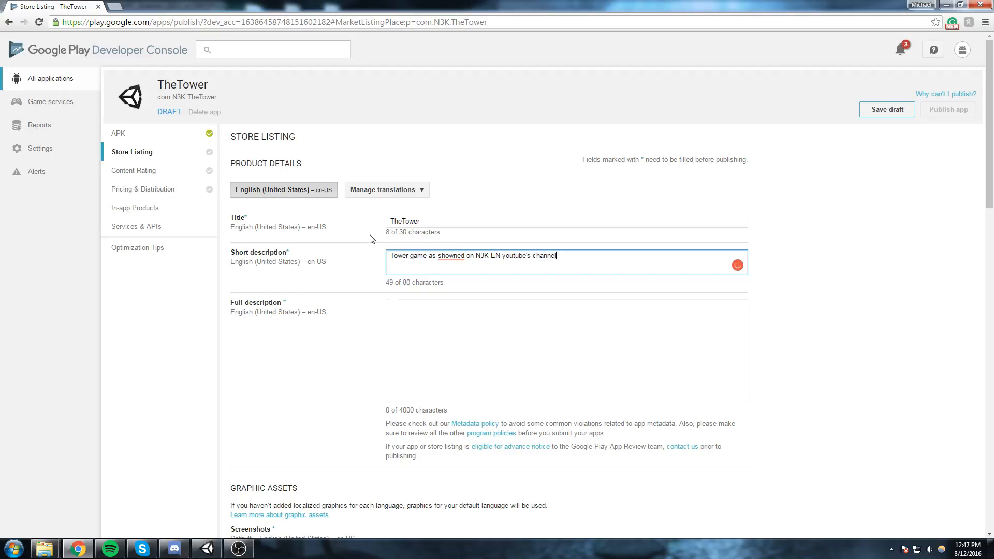
{"action": "key", "text": "ctrl+s"}
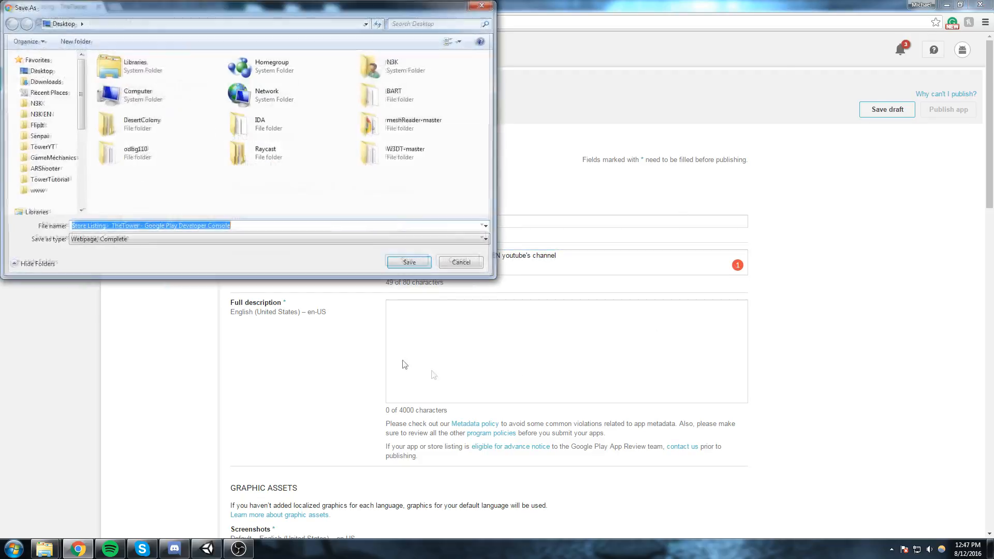
{"action": "left_click", "coordinate": [459, 262]}
Correct "showned" to "shown" in the short description using the spelling suggestion.
{"action": "mouse_move", "coordinate": [455, 255]}
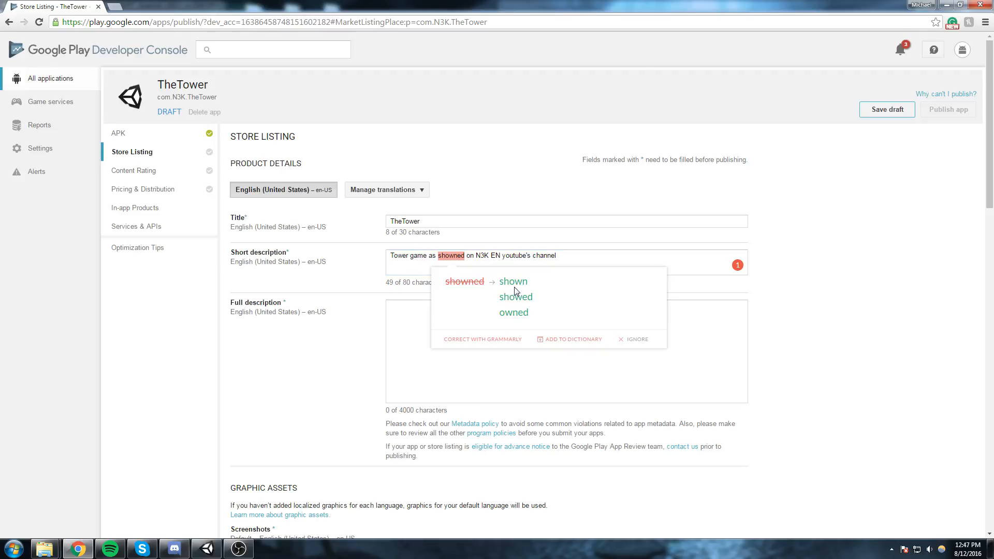
{"action": "left_click", "coordinate": [513, 282]}
{"action": "key", "text": "ctrl+s"}
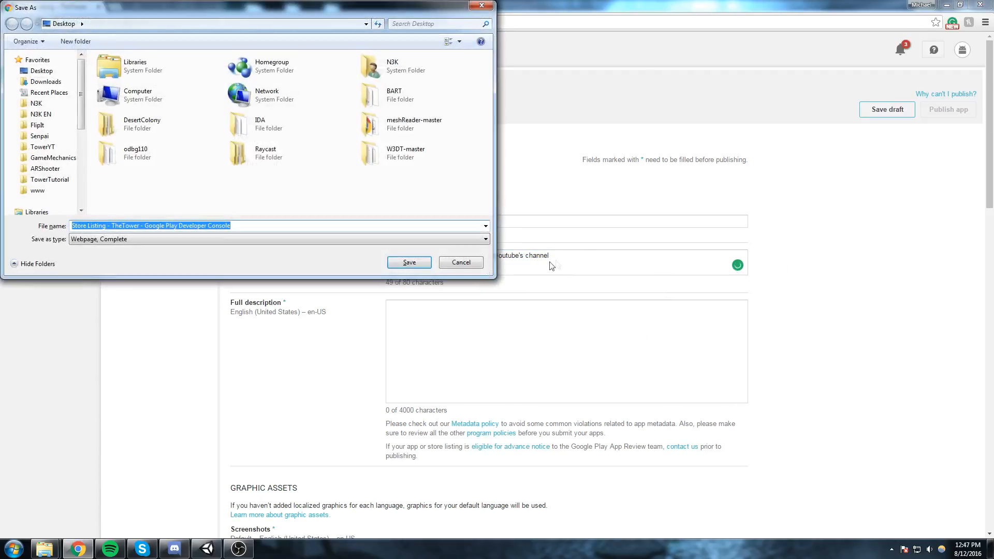
{"action": "key", "text": "Escape"}
Copy the short description into the full description and capitalize "Youtube's" in both fields.
{"action": "scroll", "coordinate": [411, 188], "scroll_direction": "down", "scroll_amount": 2}
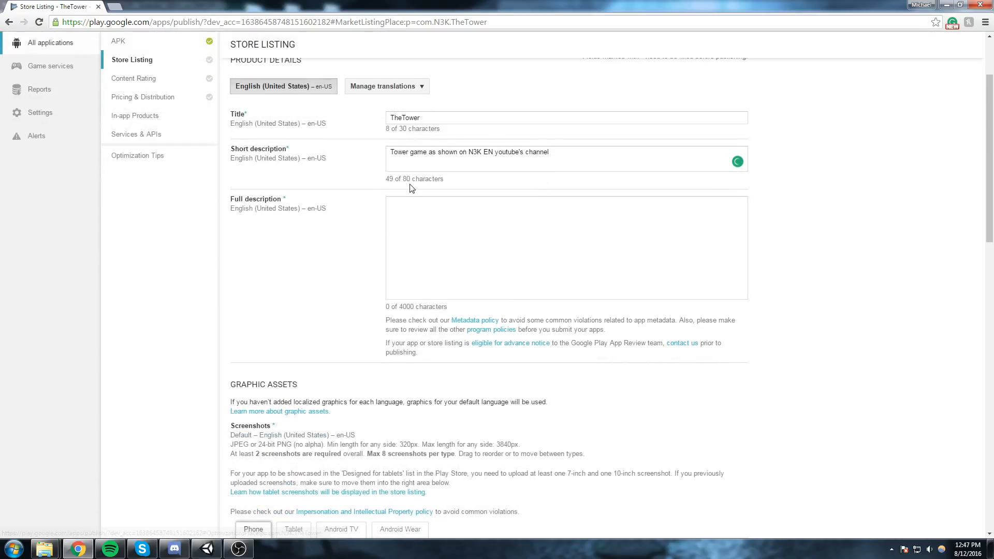
{"action": "left_click", "coordinate": [396, 214]}
{"action": "left_click_drag", "start_coordinate": [569, 155], "coordinate": [275, 138]}
{"action": "key", "text": "ctrl+c"}
{"action": "left_click", "coordinate": [513, 229]}
{"action": "key", "text": "ctrl+v"}
{"action": "left_click", "coordinate": [497, 206]}
{"action": "key", "text": "BackSpace"}
{"action": "type", "text": "Y"}
{"action": "left_click", "coordinate": [501, 153]}
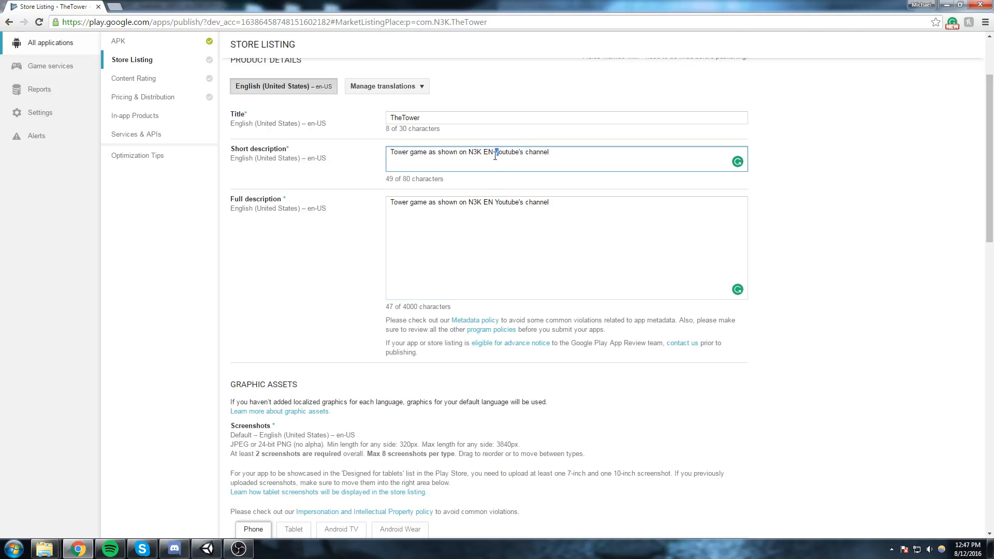
Examine the Graphic Assets requirements for screenshots, hi-res icon, feature graphic and promo graphic in the store listing.
{"action": "scroll", "coordinate": [375, 306], "scroll_direction": "down", "scroll_amount": 1}
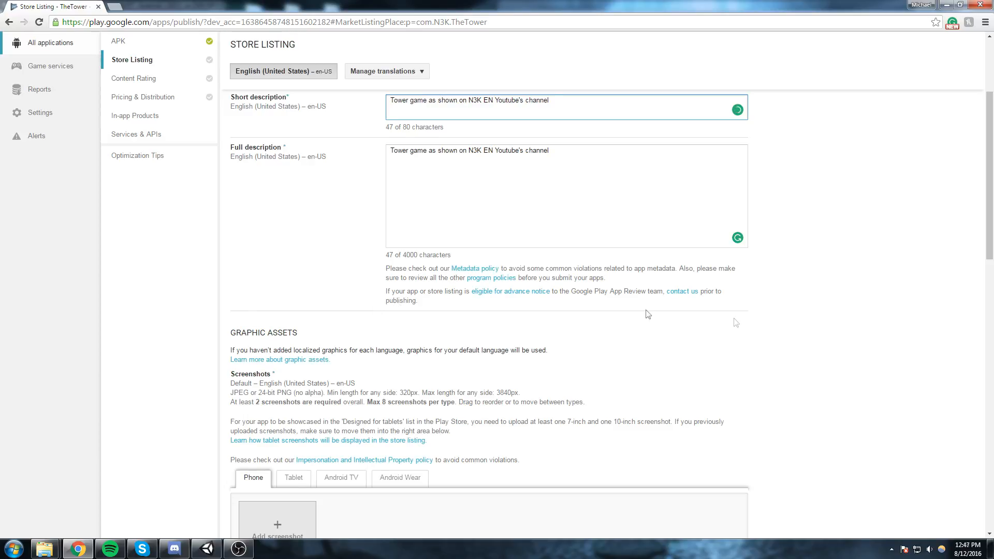
{"action": "scroll", "coordinate": [648, 315], "scroll_direction": "down", "scroll_amount": 4}
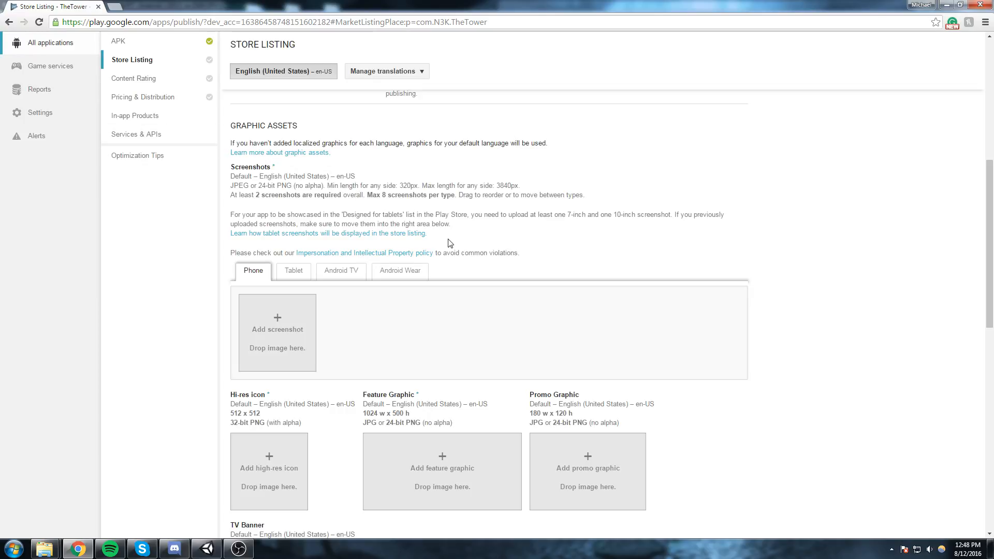
{"action": "scroll", "coordinate": [413, 241], "scroll_direction": "up", "scroll_amount": 1}
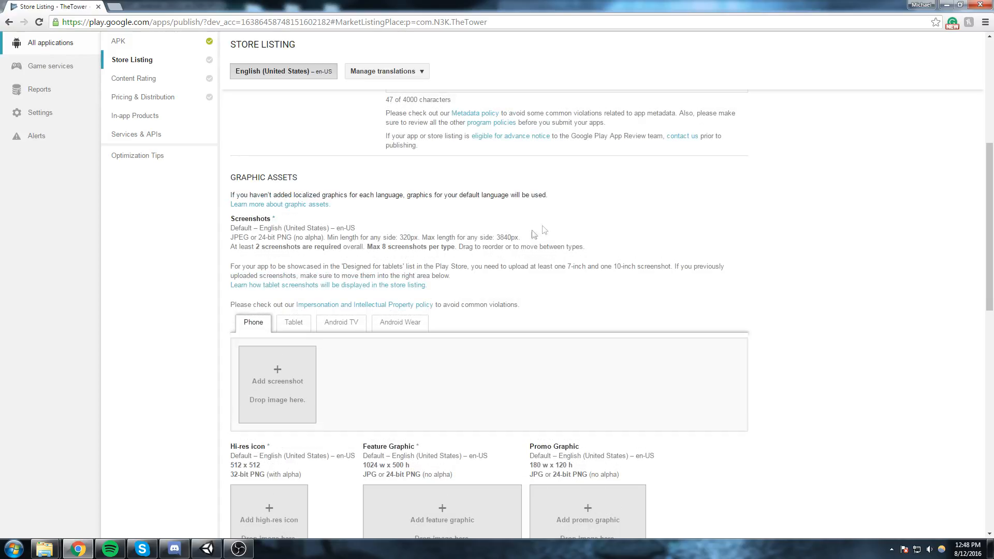
{"action": "scroll", "coordinate": [418, 245], "scroll_direction": "down", "scroll_amount": 3}
{"action": "scroll", "coordinate": [417, 244], "scroll_direction": "up", "scroll_amount": 2}
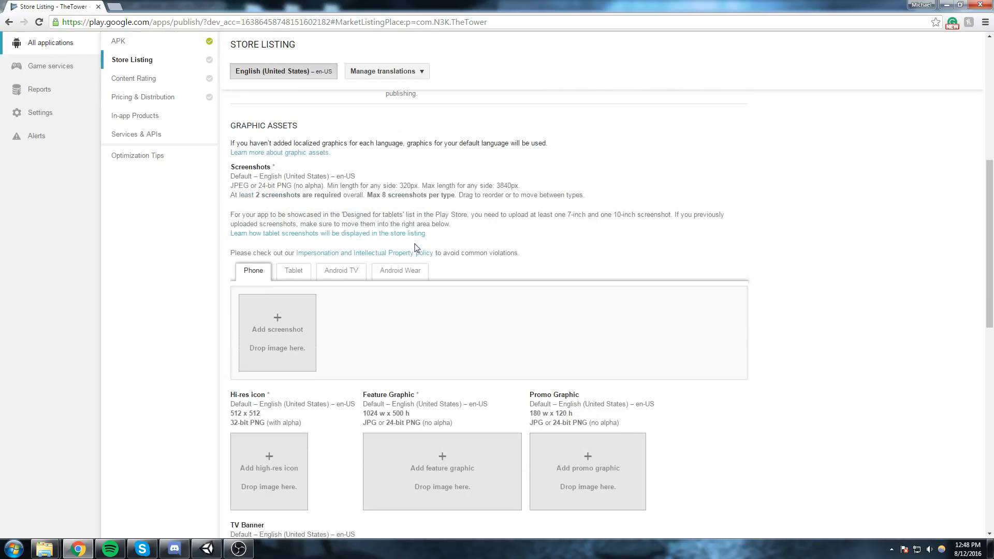
{"action": "scroll", "coordinate": [415, 248], "scroll_direction": "up", "scroll_amount": 7}
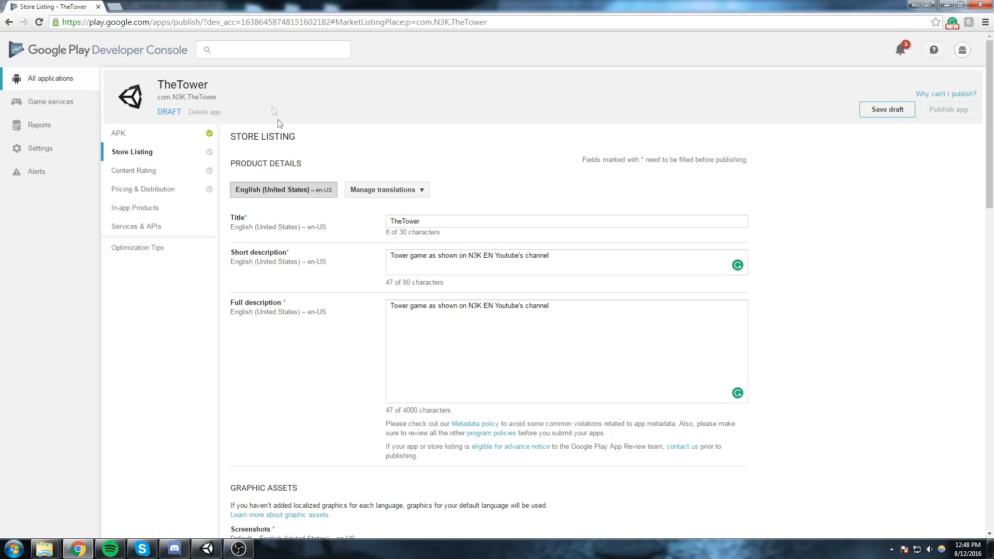
{"action": "scroll", "coordinate": [140, 145], "scroll_direction": "down", "scroll_amount": 6}
{"action": "scroll", "coordinate": [134, 109], "scroll_direction": "up", "scroll_amount": 2}
Open the list of all applications in a new browser tab and open the published Cruise app's store listing.
{"action": "middle_click", "coordinate": [64, 50]}
{"action": "left_click", "coordinate": [154, 7]}
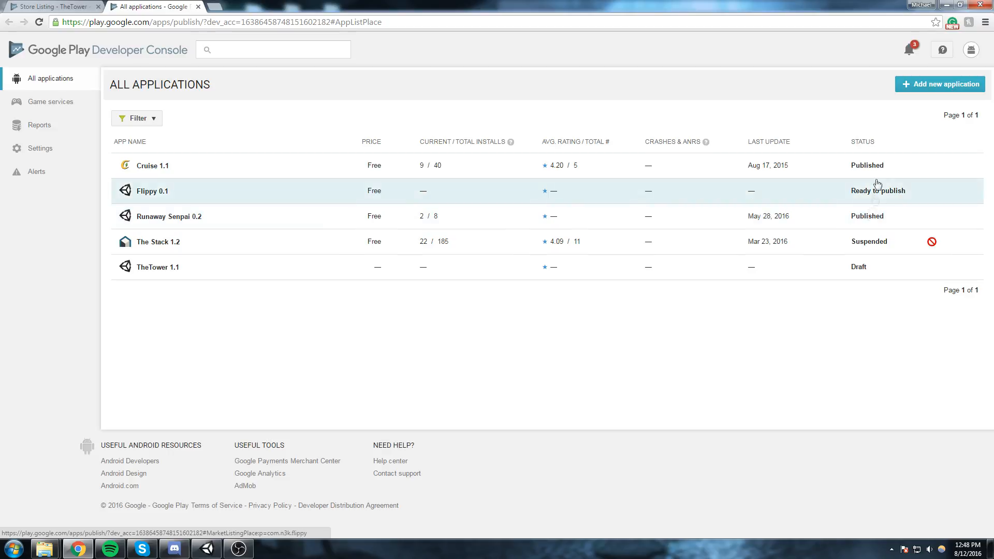
{"action": "left_click", "coordinate": [884, 161]}
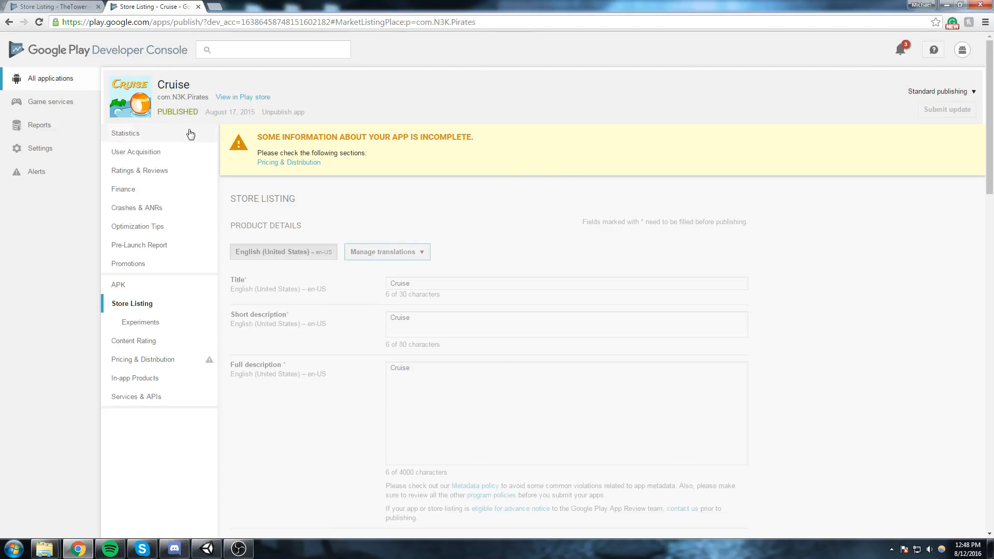
View the Cruise app's public Play store page with its screenshots and details, and close both Cruise tabs.
{"action": "left_click", "coordinate": [228, 100]}
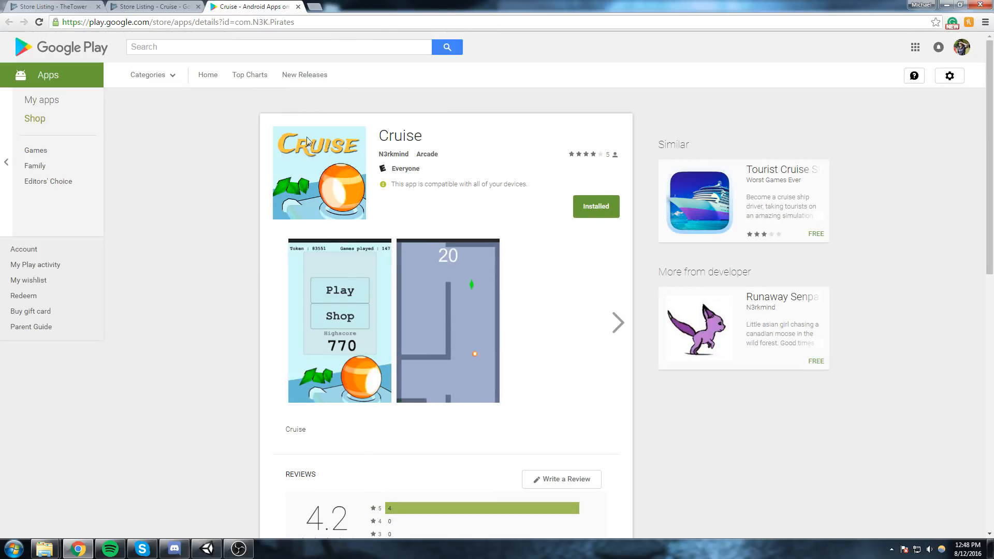
{"action": "left_click", "coordinate": [618, 322]}
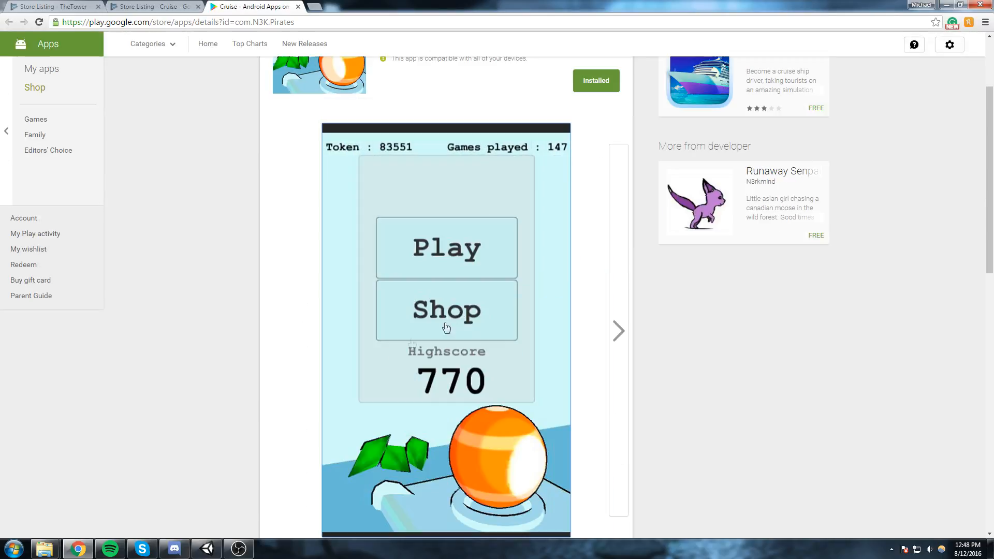
{"action": "left_click", "coordinate": [618, 329]}
{"action": "scroll", "coordinate": [719, 389], "scroll_direction": "down", "scroll_amount": 10}
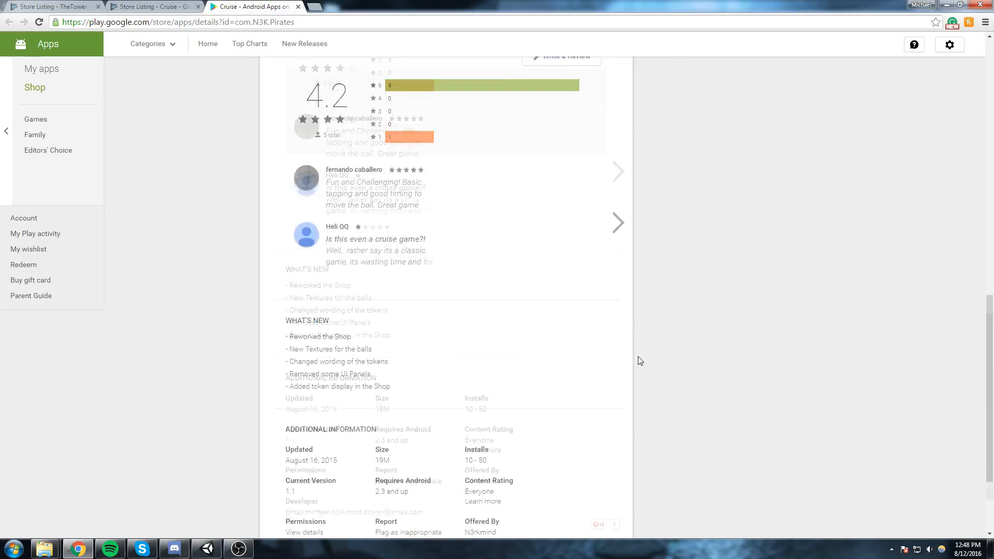
{"action": "key", "text": "ctrl+w"}
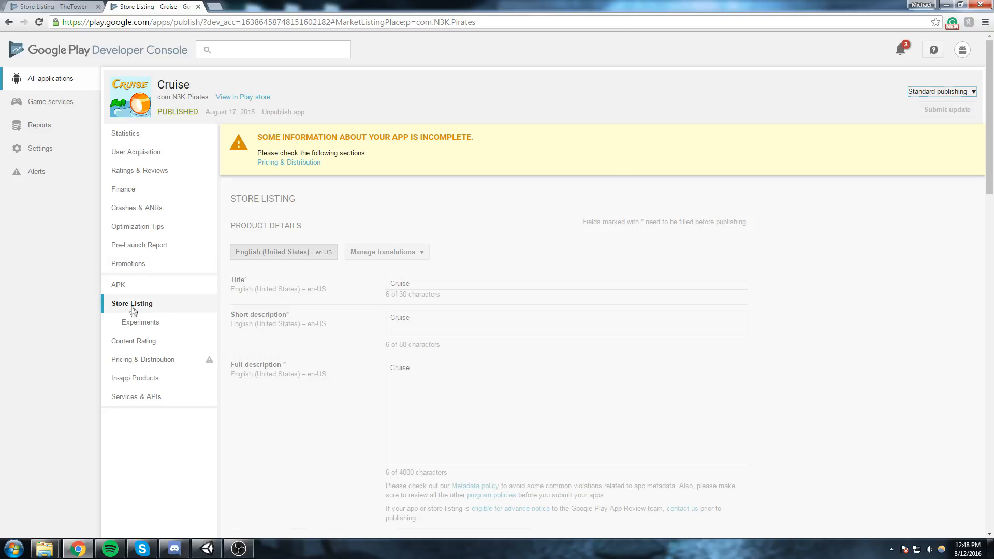
{"action": "key", "text": "ctrl+w"}
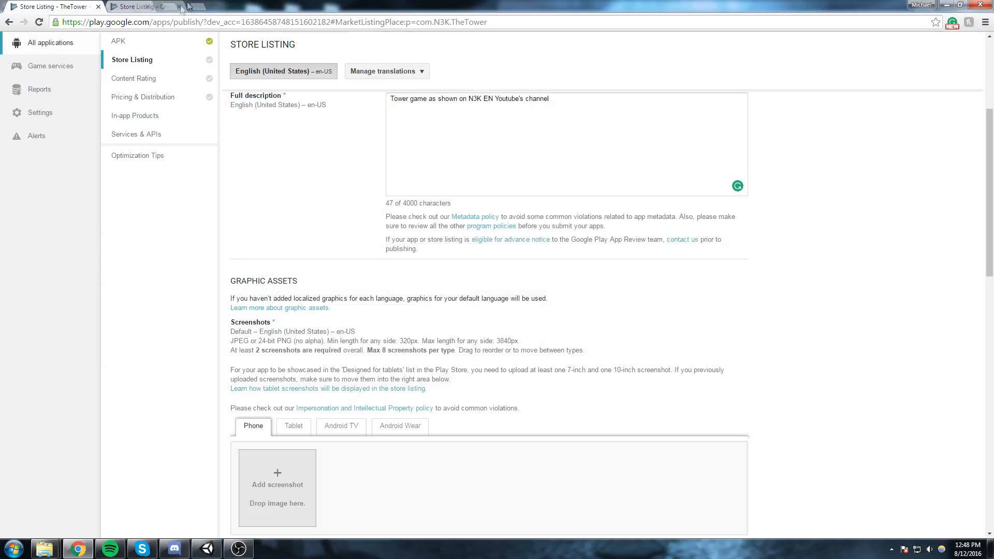
Review the screenshot format, size and count requirements under Graphic Assets in TheTower's store listing.
{"action": "scroll", "coordinate": [269, 217], "scroll_direction": "up", "scroll_amount": 5}
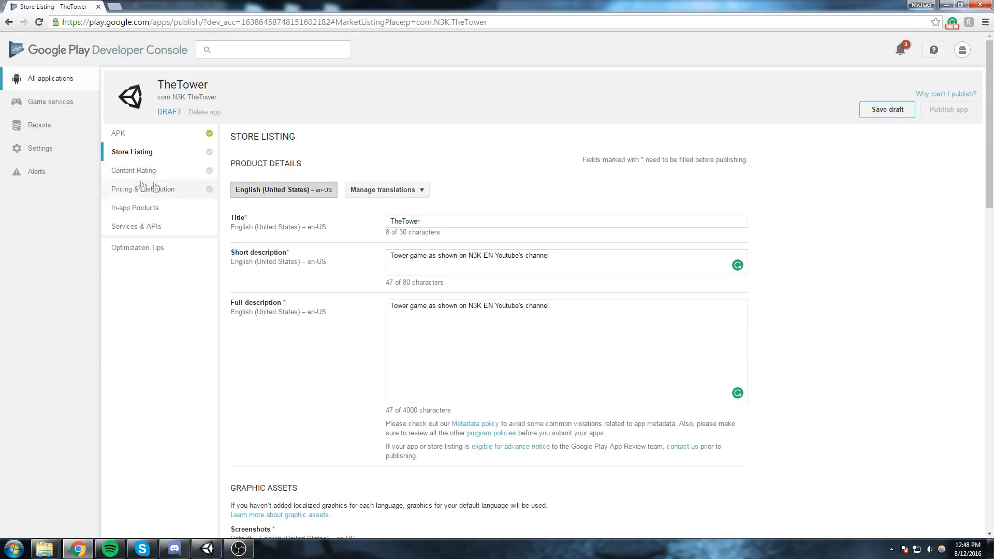
{"action": "scroll", "coordinate": [297, 214], "scroll_direction": "down", "scroll_amount": 7}
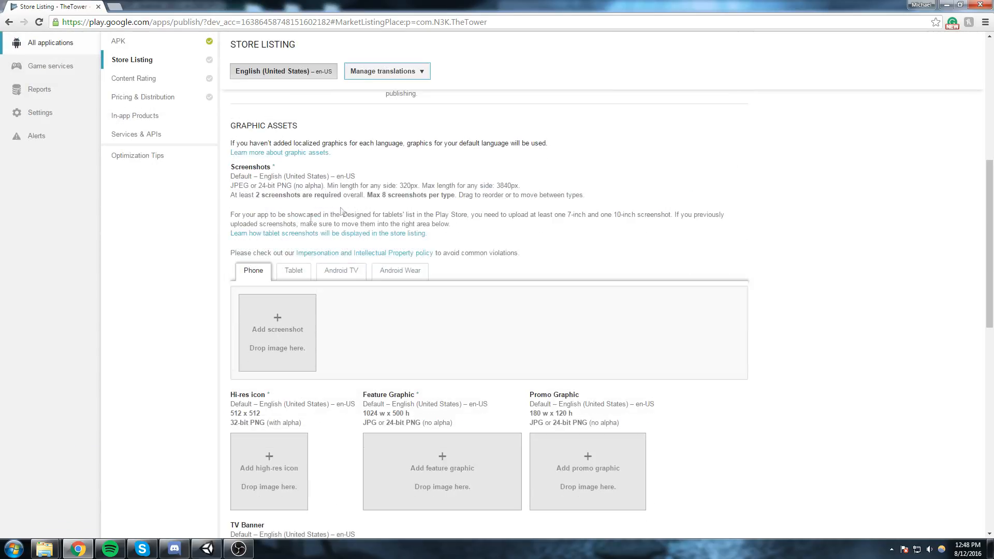
{"action": "left_click_drag", "start_coordinate": [232, 198], "coordinate": [613, 194]}
{"action": "left_click", "coordinate": [610, 196]}
Switch to Unity, close the Build Settings window and enlarge the Game view.
{"action": "left_click", "coordinate": [206, 549]}
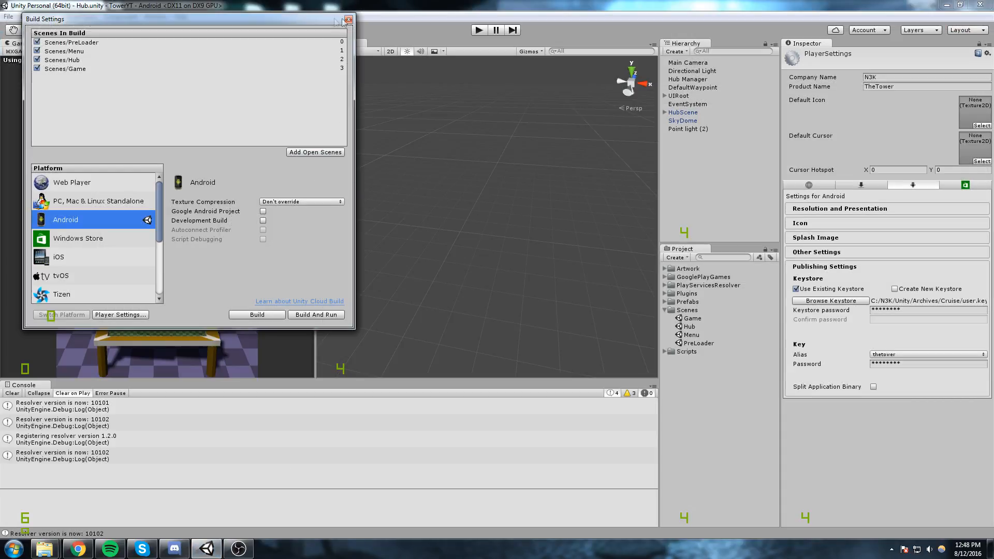
{"action": "left_click", "coordinate": [343, 18]}
{"action": "left_click_drag", "start_coordinate": [317, 212], "coordinate": [501, 212]}
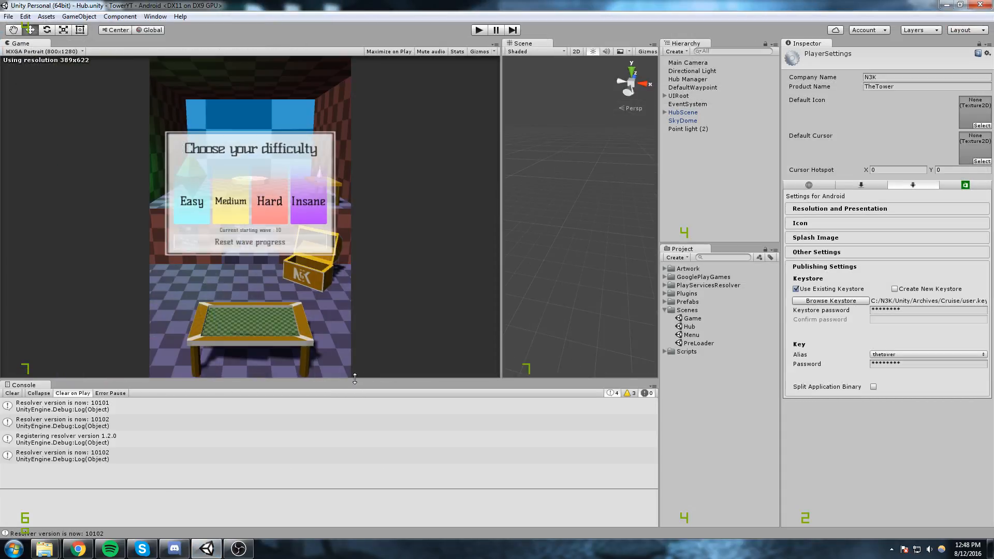
{"action": "left_click_drag", "start_coordinate": [356, 380], "coordinate": [356, 399]}
Run the Hub scene, save a screen capture of the full game view to the desktop and stop the run.
{"action": "left_click", "coordinate": [479, 30]}
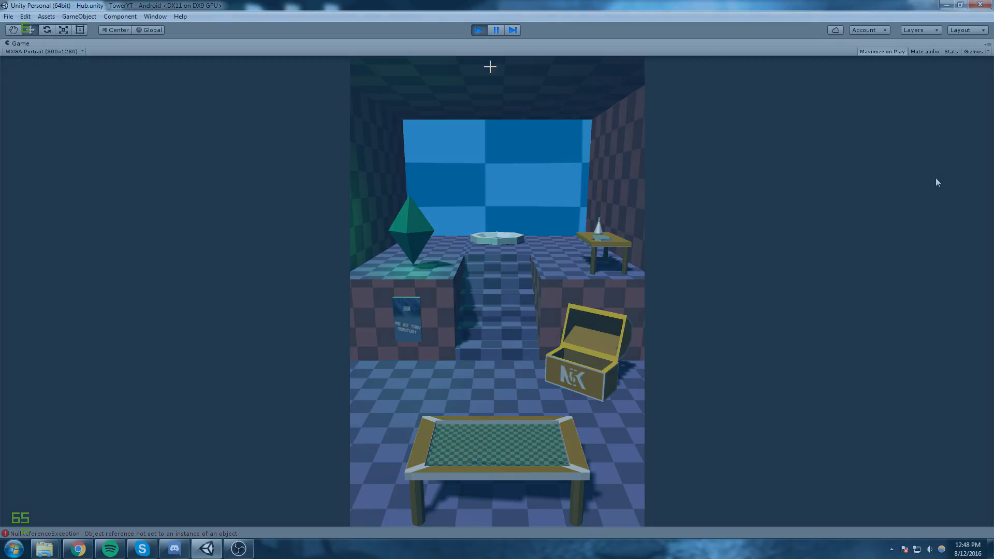
{"action": "left_click_drag", "start_coordinate": [350, 56], "coordinate": [647, 525]}
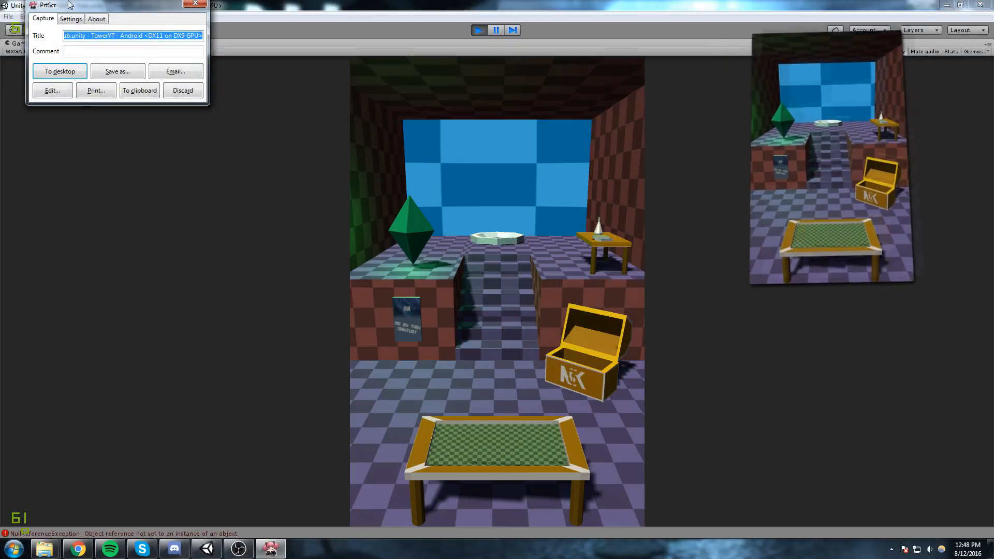
{"action": "left_click", "coordinate": [62, 70]}
{"action": "left_click", "coordinate": [523, 461]}
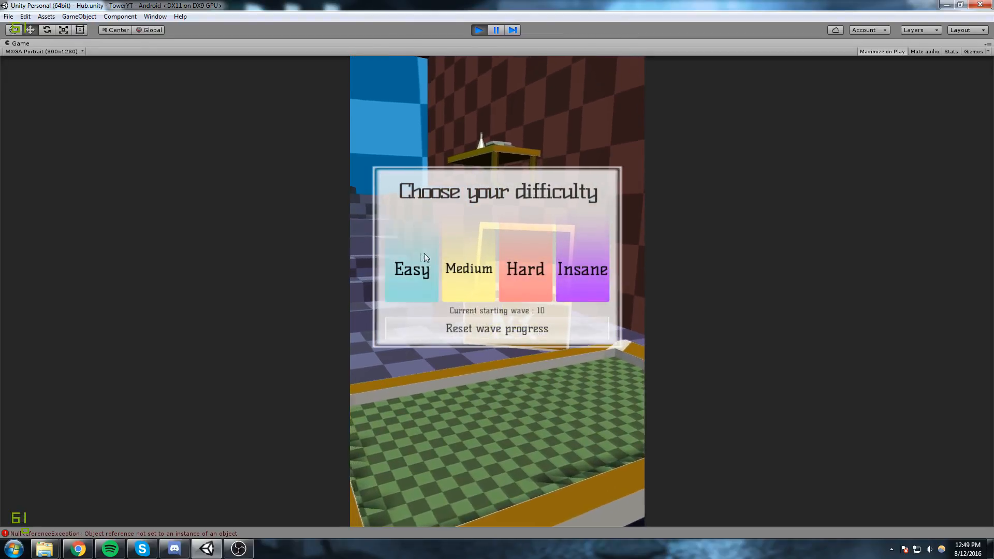
{"action": "left_click", "coordinate": [480, 30]}
Find the PreLoader scene in the project, open it and run the game from there.
{"action": "left_click", "coordinate": [734, 257]}
{"action": "type", "text": "prelo"}
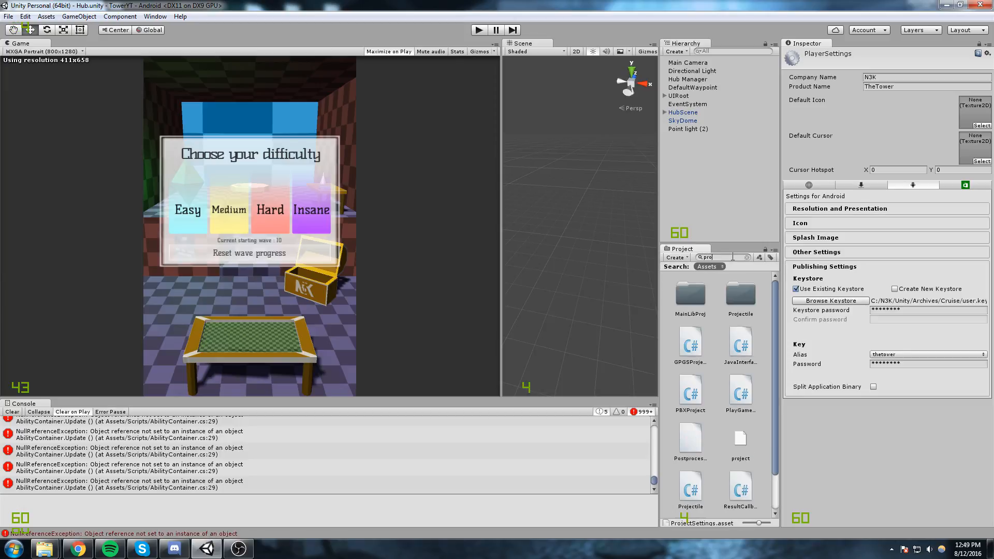
{"action": "double_click", "coordinate": [694, 284]}
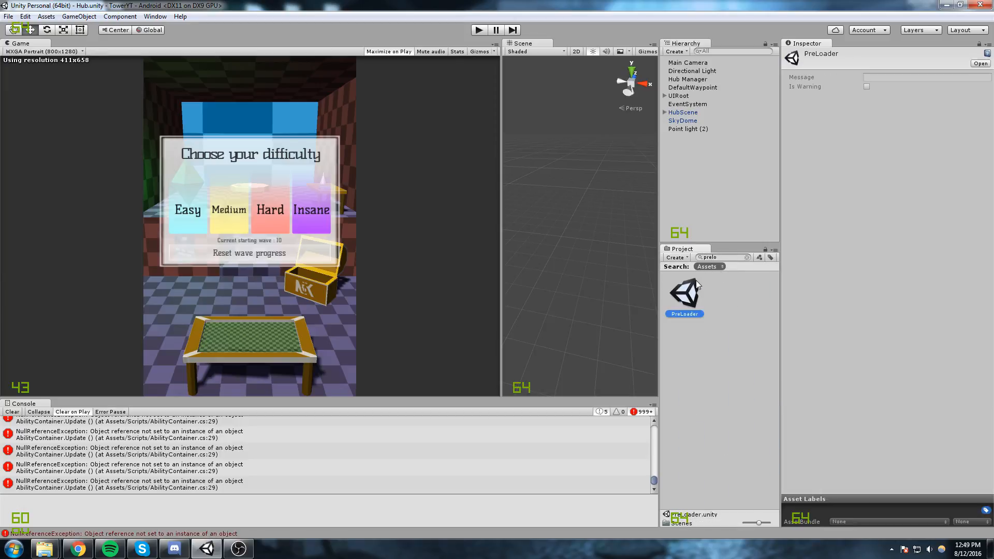
{"action": "left_click", "coordinate": [478, 30]}
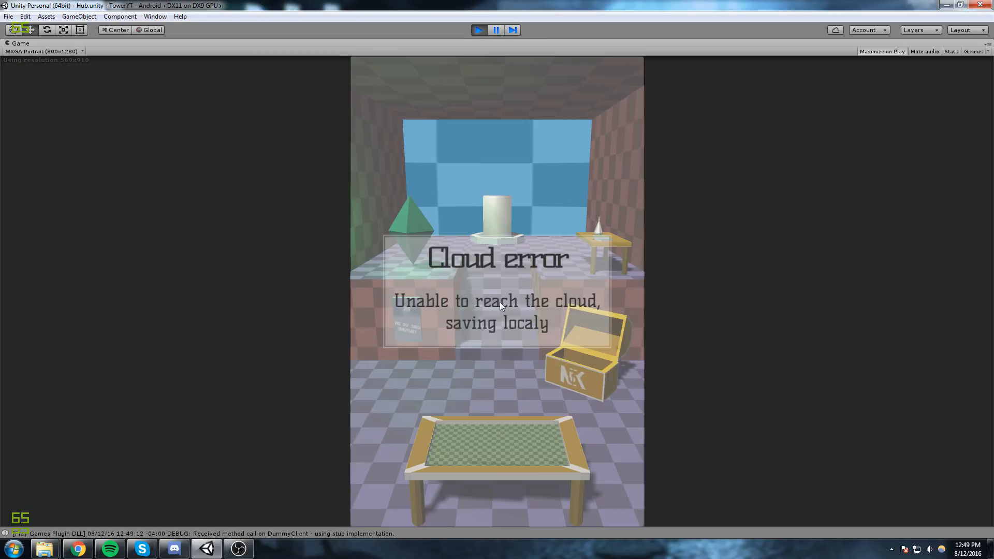
Start an Easy game, save a screen capture of the gameplay view to the desktop and stop the run.
{"action": "left_click", "coordinate": [500, 303]}
{"action": "left_click", "coordinate": [456, 430]}
{"action": "left_click", "coordinate": [416, 259]}
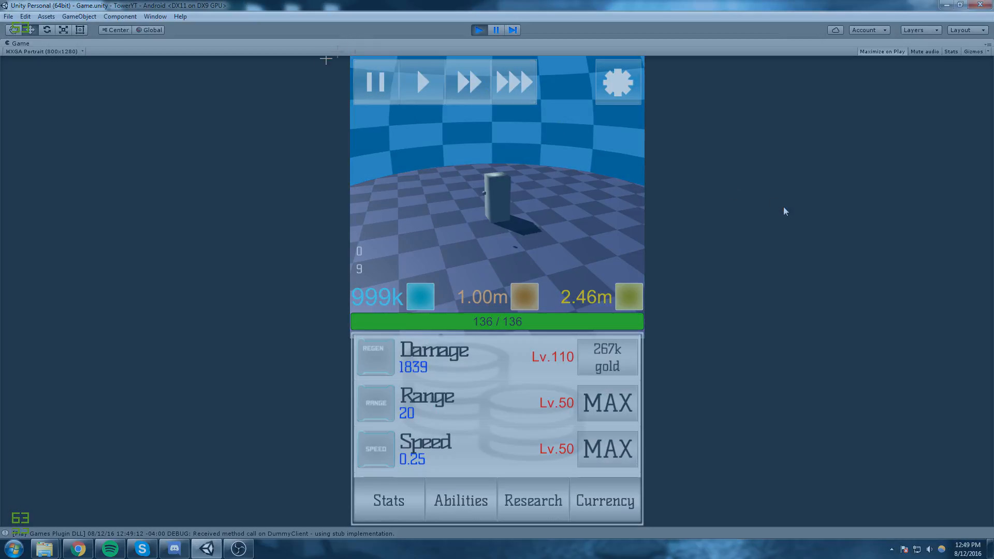
{"action": "left_click_drag", "start_coordinate": [349, 56], "coordinate": [646, 525]}
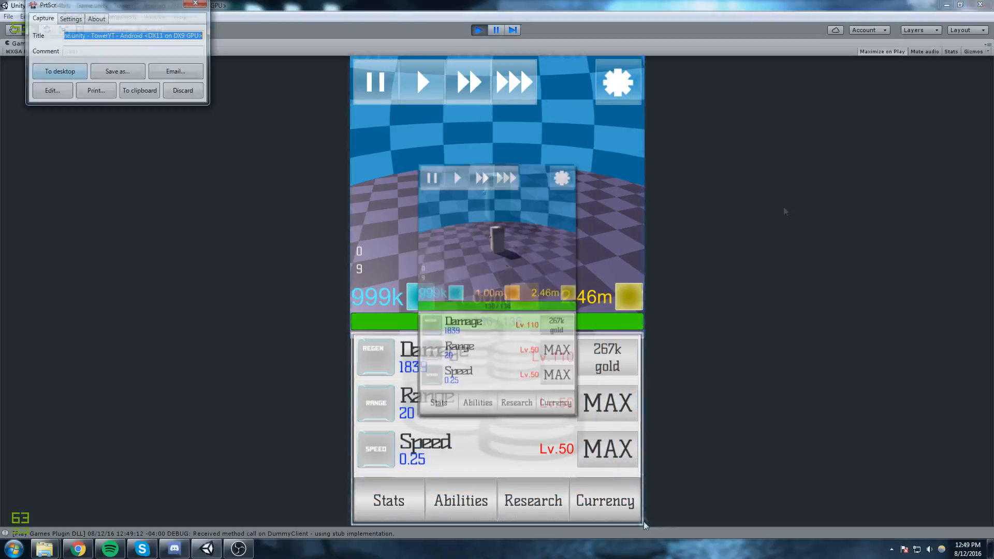
{"action": "left_click", "coordinate": [76, 70]}
{"action": "left_click", "coordinate": [477, 32]}
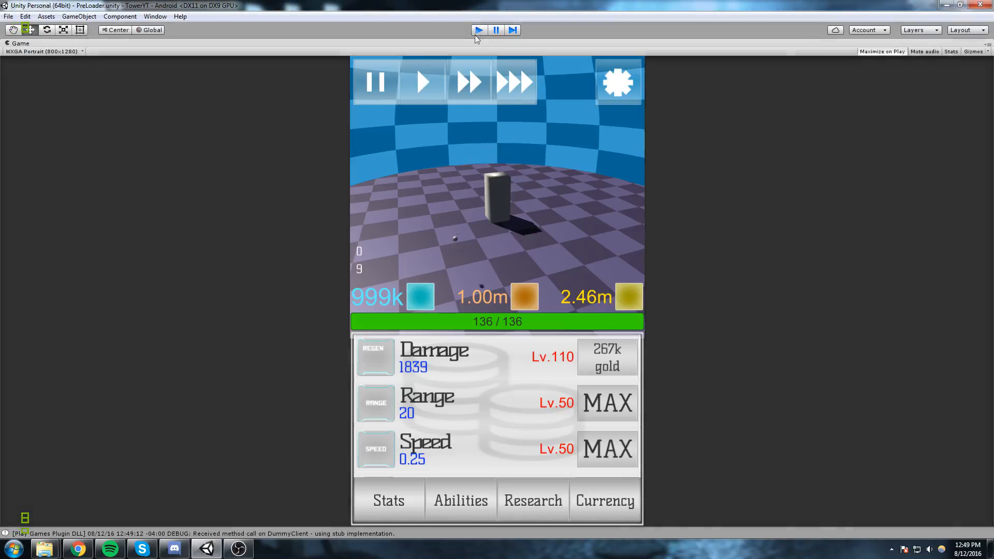
Switch to Chrome and upload the Game.unity capture from the desktop as a phone screenshot.
{"action": "left_click", "coordinate": [77, 549]}
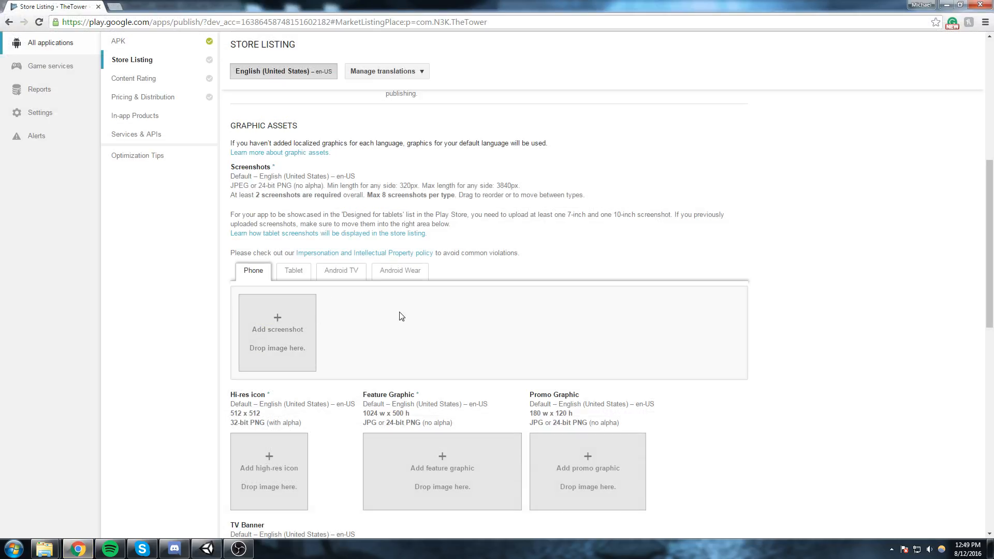
{"action": "scroll", "coordinate": [402, 316], "scroll_direction": "down", "scroll_amount": 1}
{"action": "left_click", "coordinate": [278, 280]}
{"action": "left_click", "coordinate": [41, 71]}
{"action": "left_click_drag", "start_coordinate": [489, 89], "coordinate": [488, 199]}
{"action": "left_click", "coordinate": [159, 193]}
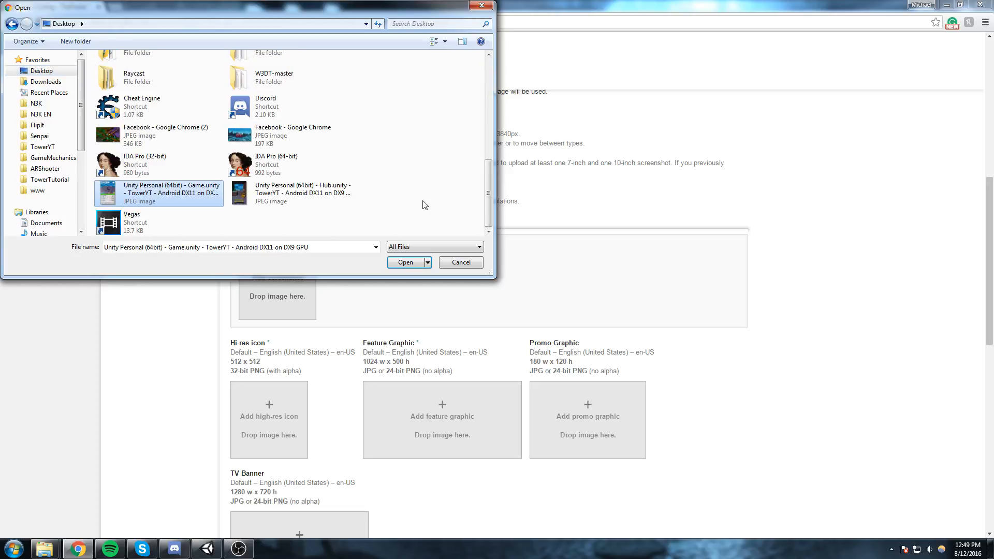
{"action": "left_click", "coordinate": [405, 263]}
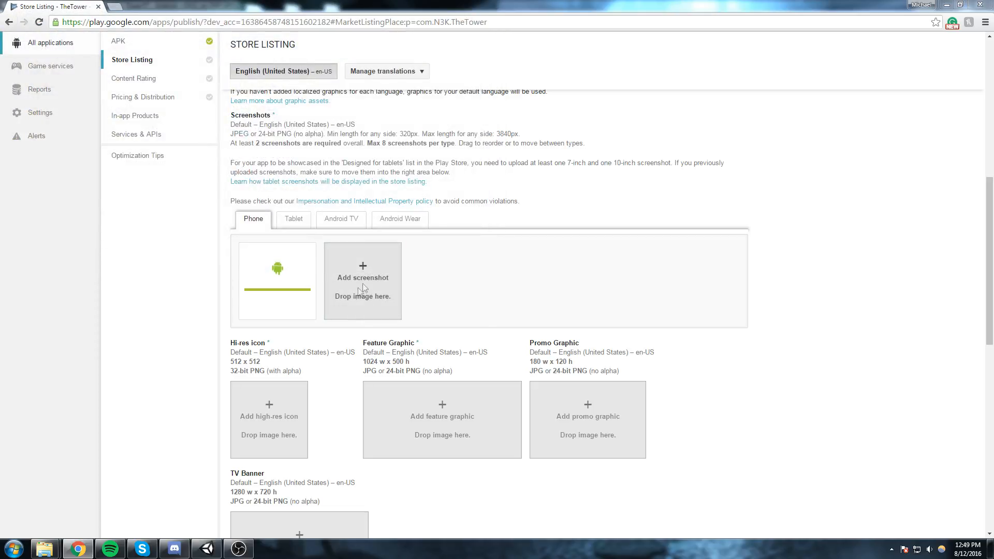
Add the Hub.unity capture from the desktop as the second phone screenshot.
{"action": "left_click", "coordinate": [366, 285]}
{"action": "left_click_drag", "start_coordinate": [488, 120], "coordinate": [488, 202]}
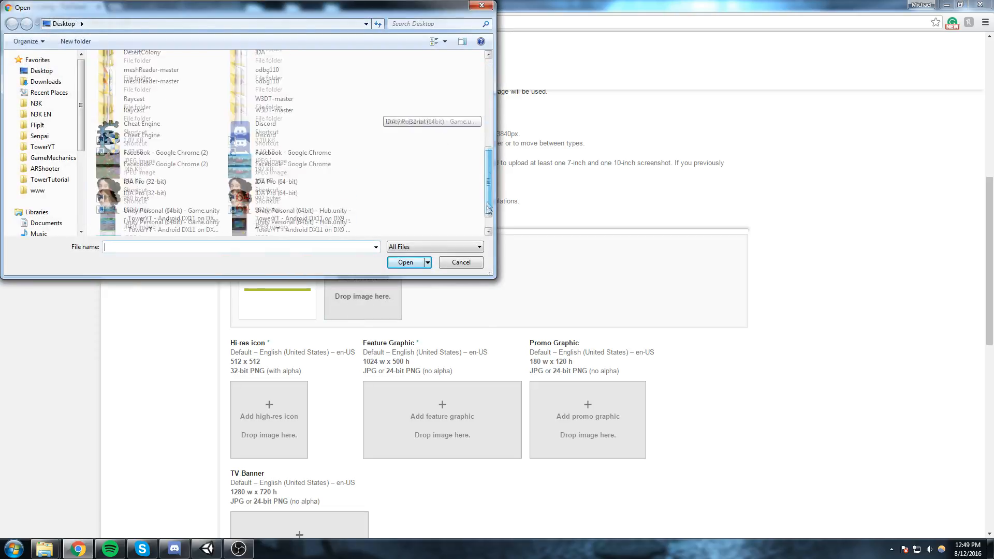
{"action": "double_click", "coordinate": [290, 189]}
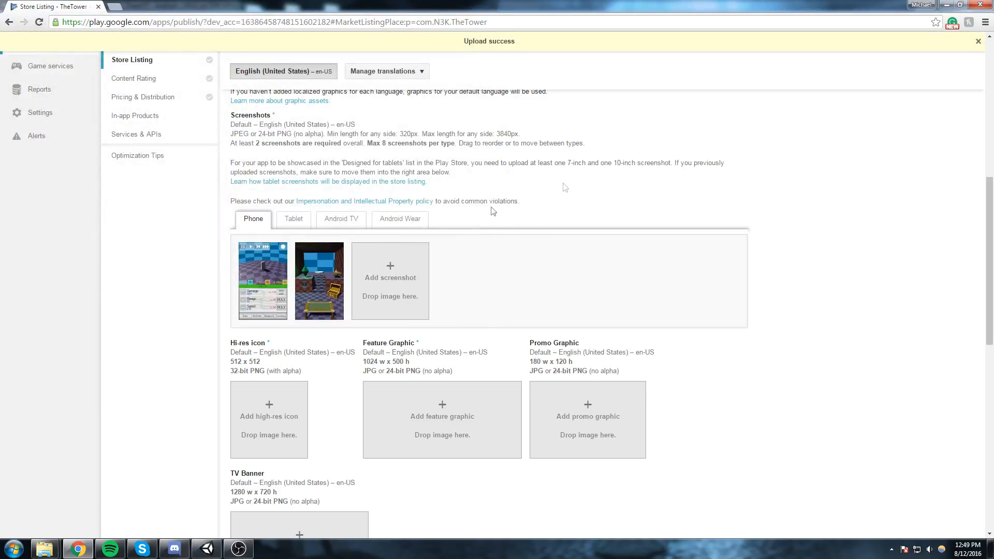
Check the hi-res icon requirements in the store listing and launch Adobe Photoshop CS6 (64 Bit).
{"action": "scroll", "coordinate": [521, 176], "scroll_direction": "up", "scroll_amount": 2}
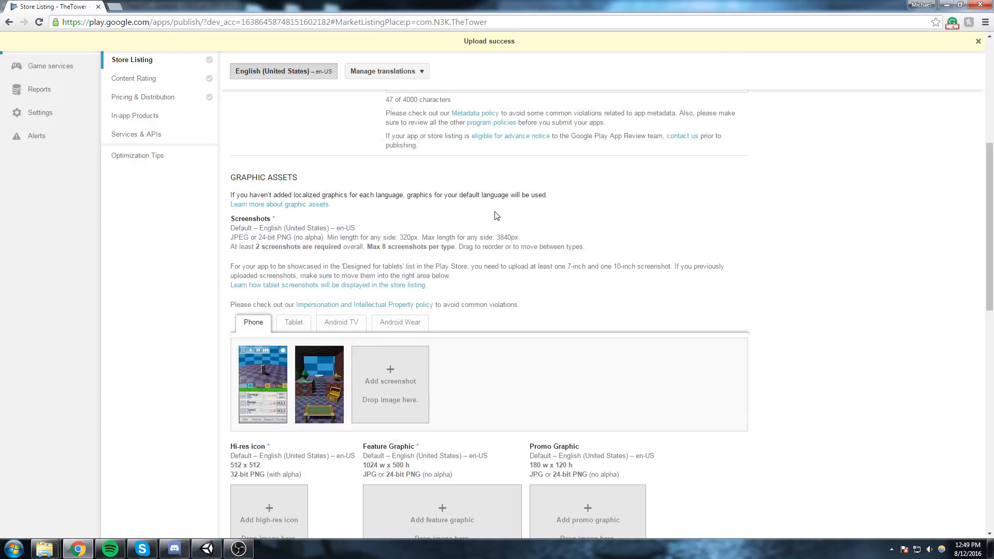
{"action": "scroll", "coordinate": [496, 216], "scroll_direction": "down", "scroll_amount": 2}
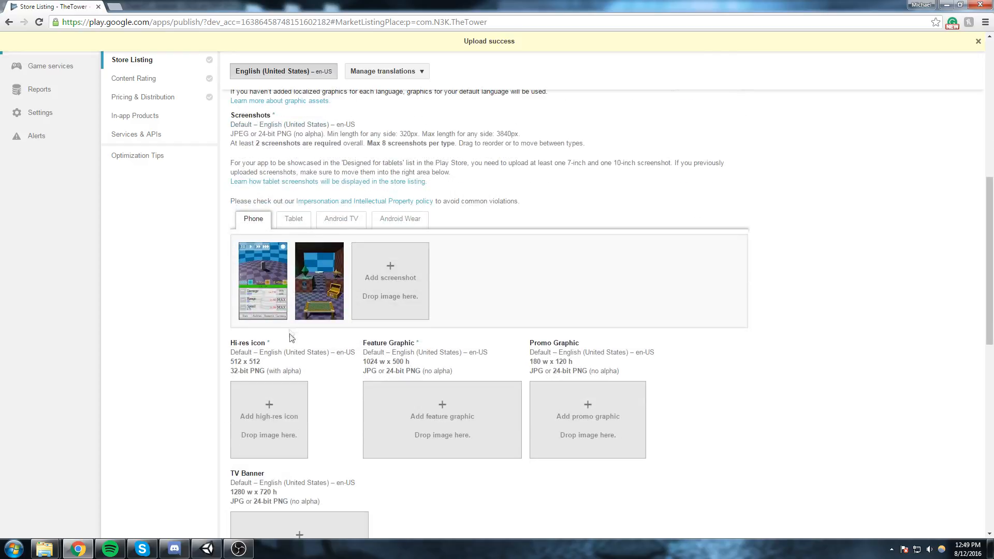
{"action": "scroll", "coordinate": [290, 361], "scroll_direction": "down", "scroll_amount": 2}
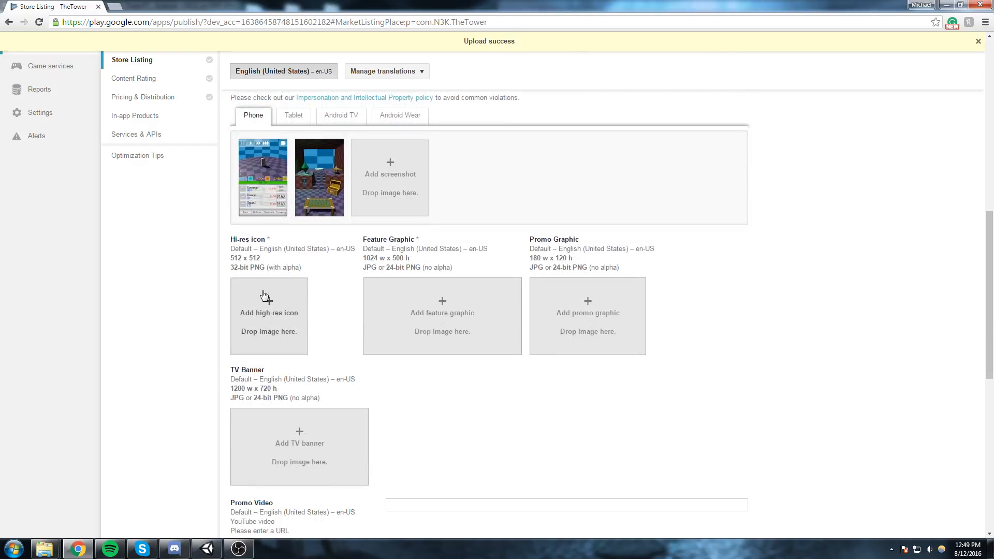
{"action": "key", "text": "super"}
{"action": "type", "text": "photo"}
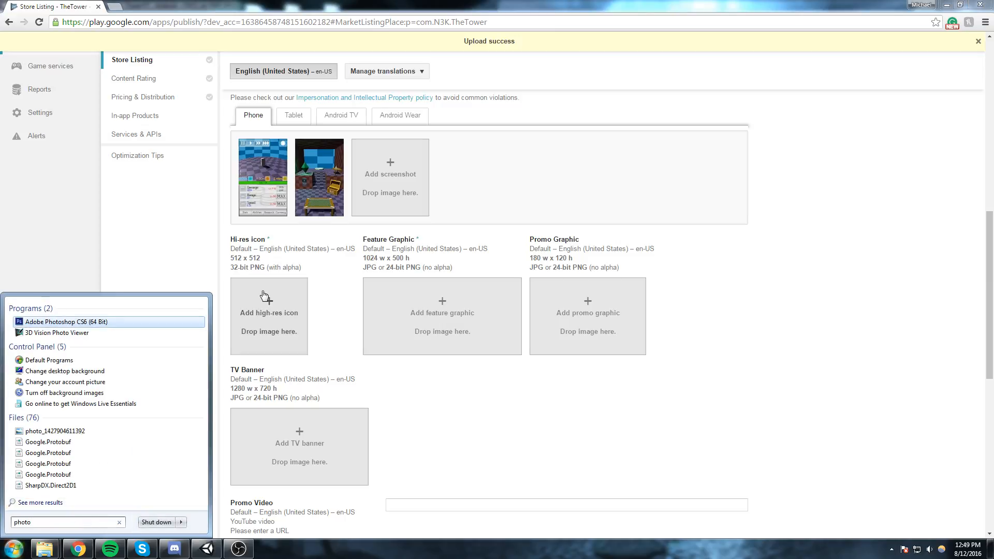
{"action": "key", "text": "Return"}
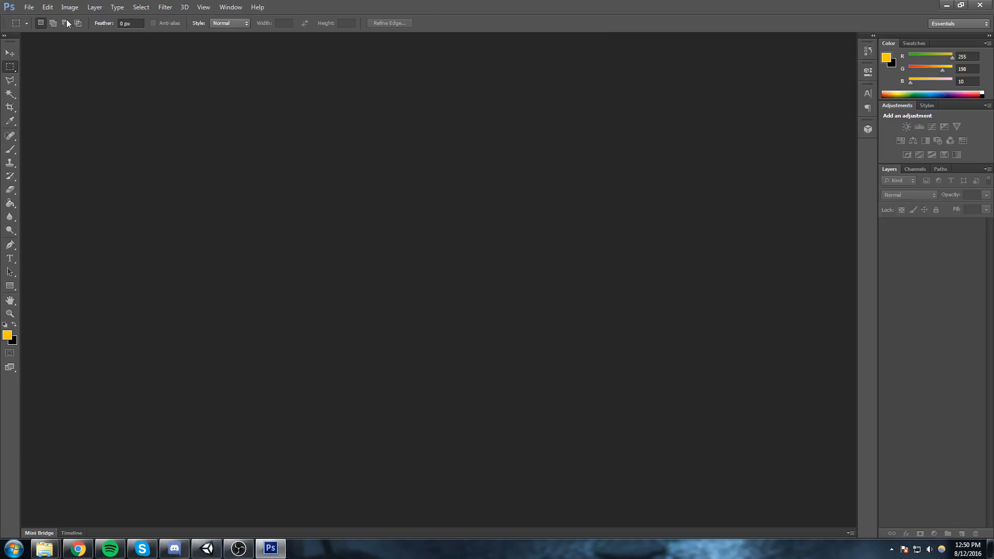
Create a new 512 x 512 pixel document for the hi-res icon.
{"action": "left_click", "coordinate": [29, 7]}
{"action": "left_click", "coordinate": [34, 17]}
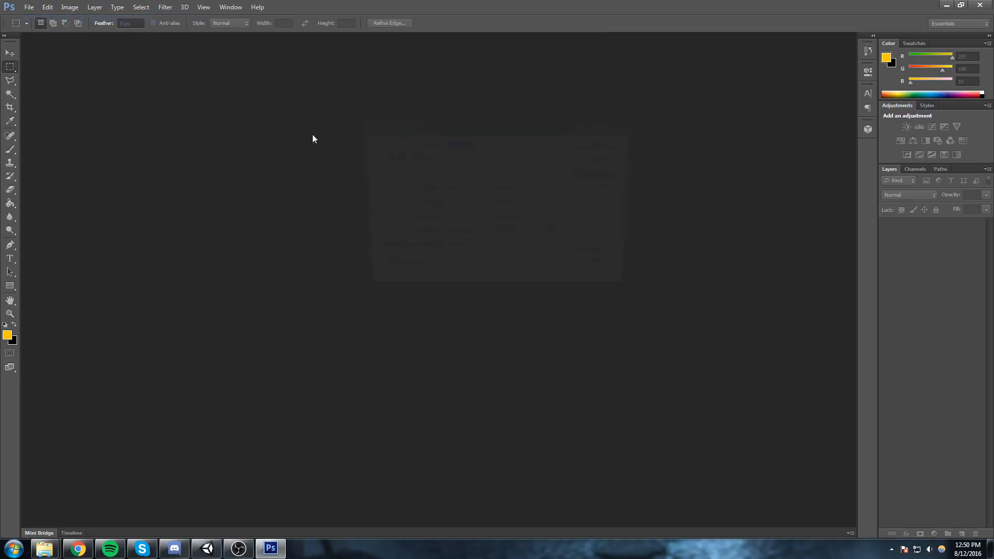
{"action": "key", "text": "Tab"}
{"action": "type", "text": "512"}
{"action": "key", "text": "Tab"}
{"action": "key", "text": "Tab"}
{"action": "type", "text": "512"}
{"action": "key", "text": "Return"}
Place the Avatar PNG image from the N3K EN folder onto the blank canvas.
{"action": "mouse_move", "coordinate": [44, 549]}
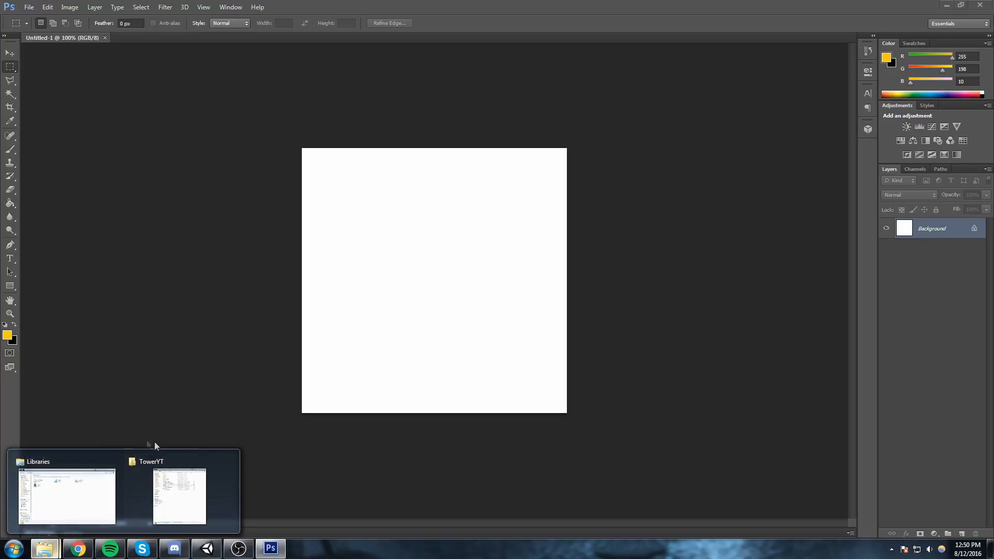
{"action": "left_click", "coordinate": [104, 505]}
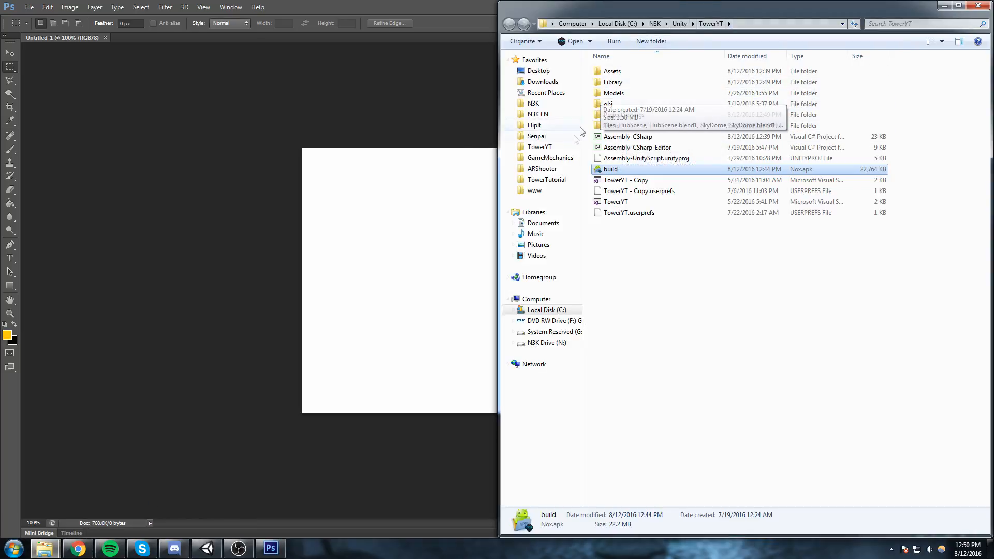
{"action": "left_click", "coordinate": [538, 114]}
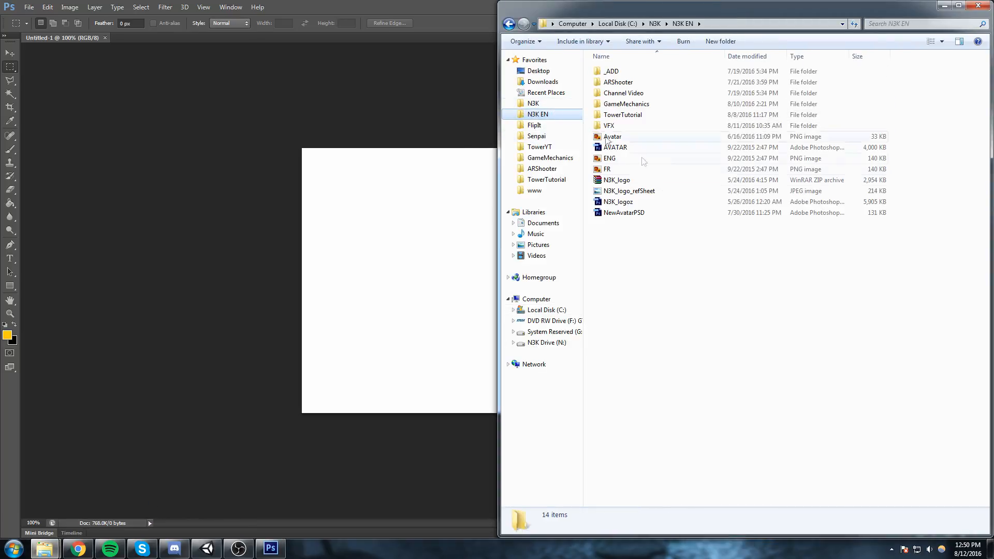
{"action": "left_click", "coordinate": [629, 180]}
{"action": "left_click", "coordinate": [658, 194]}
{"action": "left_click", "coordinate": [624, 147]}
{"action": "left_click", "coordinate": [616, 137]}
{"action": "left_click_drag", "start_coordinate": [636, 138], "coordinate": [553, 262]}
{"action": "left_click", "coordinate": [519, 23]}
Save a copy of the icon to the desktop as hi-resIcon in Pixar (*.PXR) format.
{"action": "left_click", "coordinate": [29, 7]}
{"action": "left_click", "coordinate": [57, 134]}
{"action": "left_click", "coordinate": [524, 272]}
{"action": "left_click", "coordinate": [471, 389]}
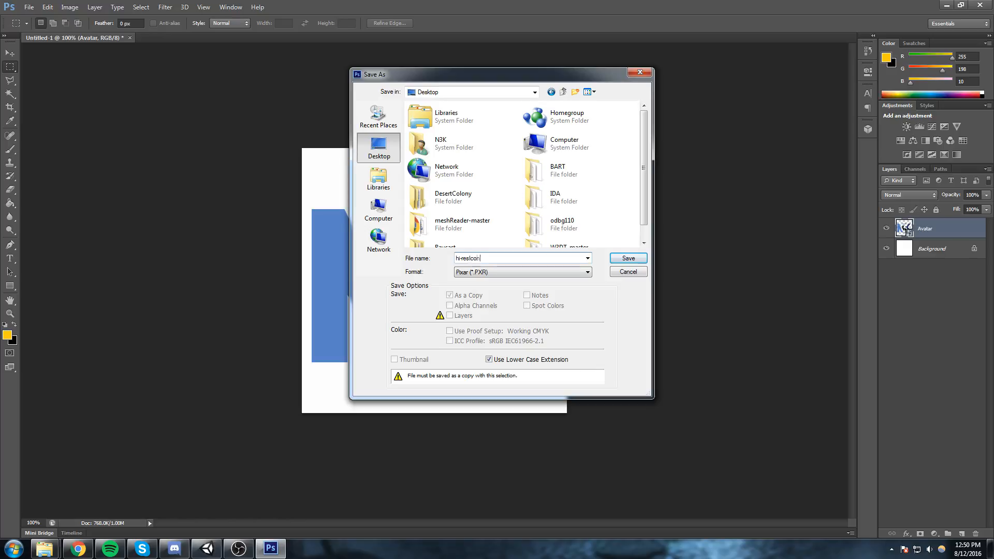
{"action": "key", "text": "Return"}
Try to save a PNG copy of the icon to the desktop, reusing the existing hi-resIcon.pxr file name.
{"action": "left_click", "coordinate": [29, 8]}
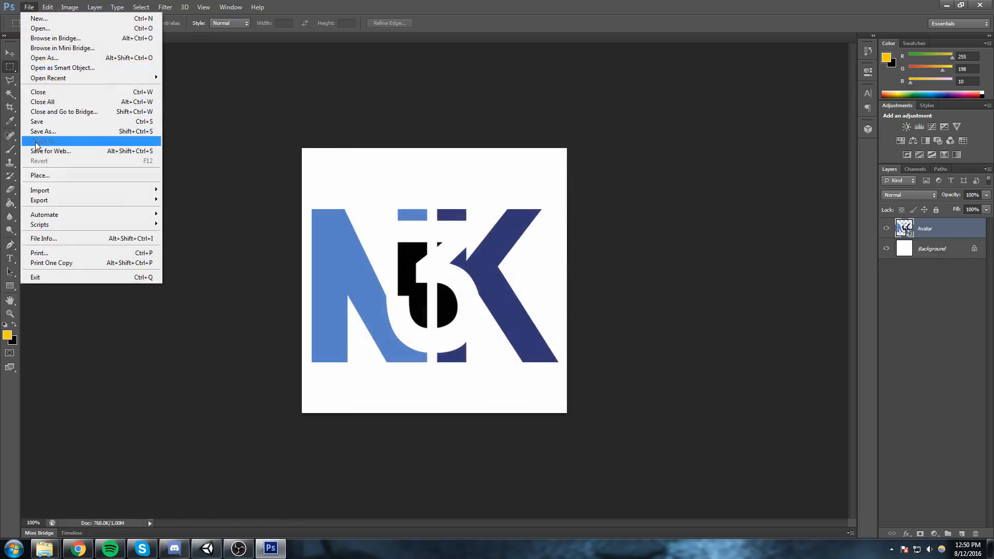
{"action": "left_click", "coordinate": [57, 133]}
{"action": "left_click", "coordinate": [523, 272]}
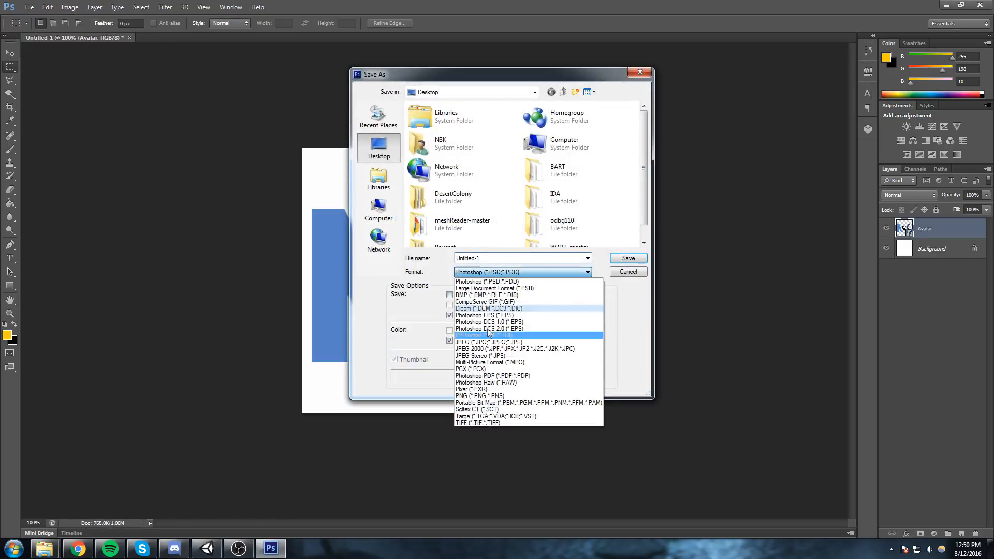
{"action": "left_click", "coordinate": [481, 396]}
{"action": "type", "text": "hi-"}
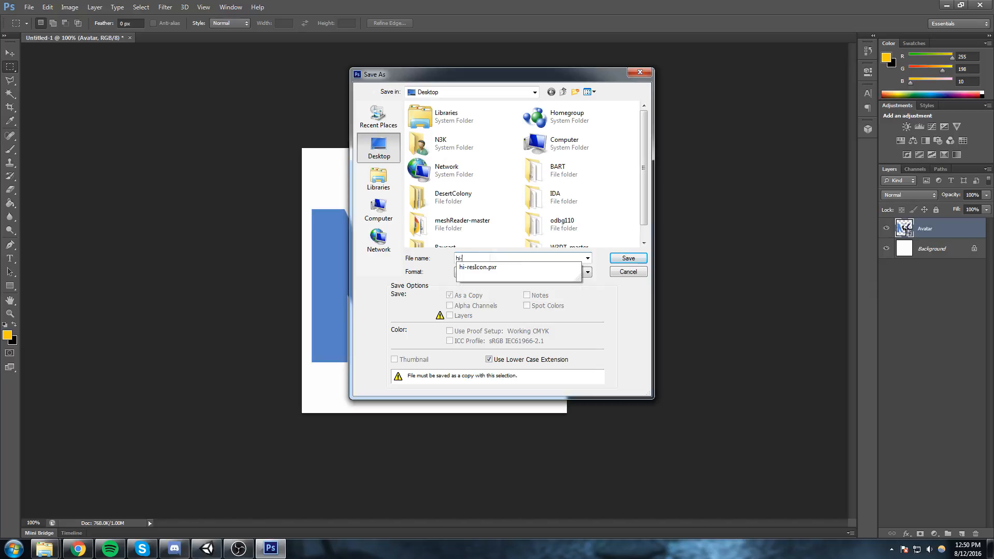
{"action": "key", "text": "Down"}
{"action": "key", "text": "Return"}
{"action": "key", "text": "Return"}
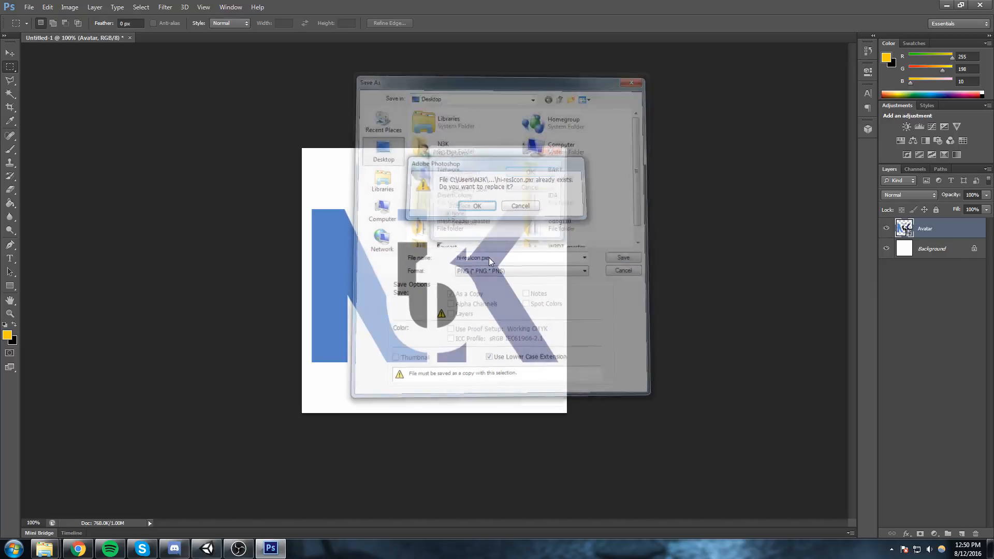
{"action": "left_click", "coordinate": [548, 173]}
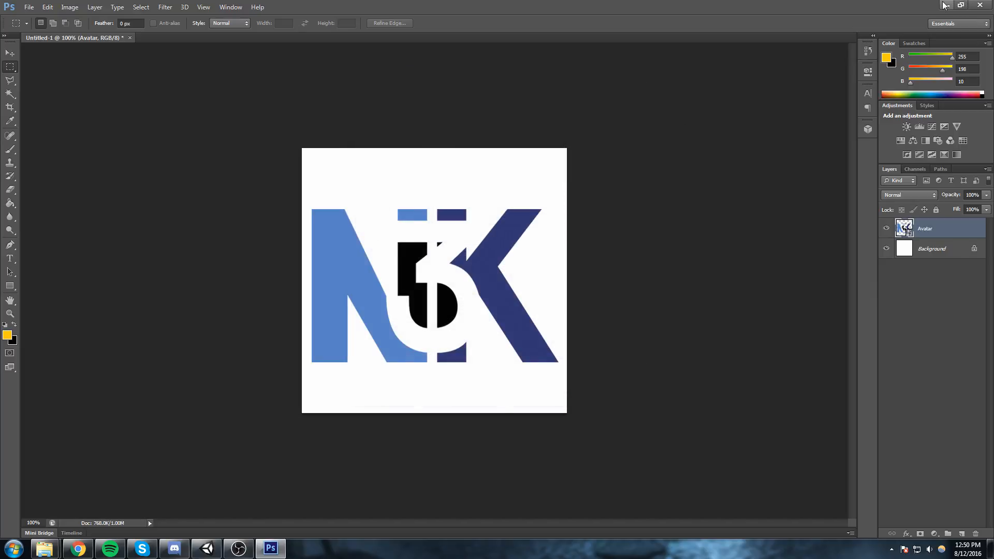
Switch to the store listing in Chrome, start adding the high-res icon and select the hi-resIcon file on the desktop.
{"action": "left_click", "coordinate": [78, 549]}
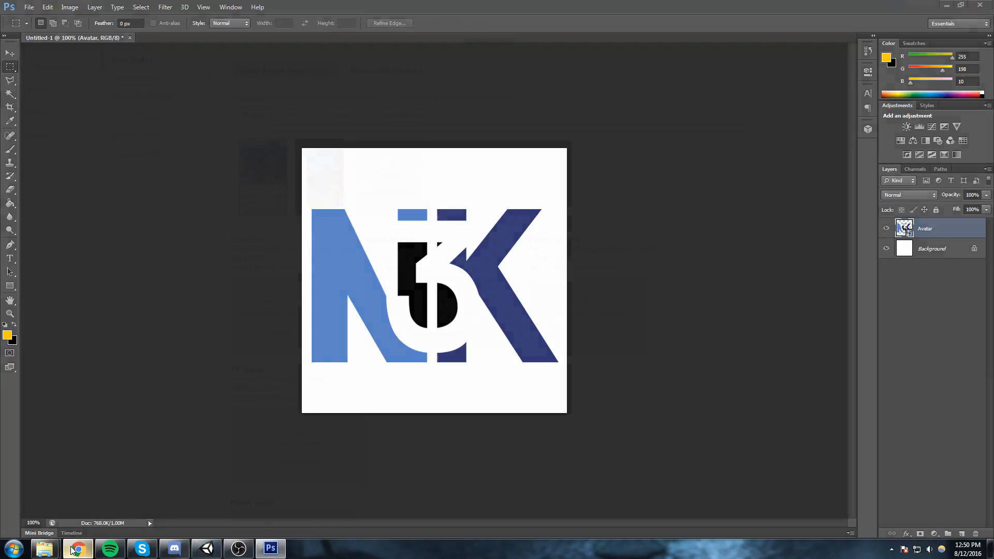
{"action": "left_click", "coordinate": [248, 317]}
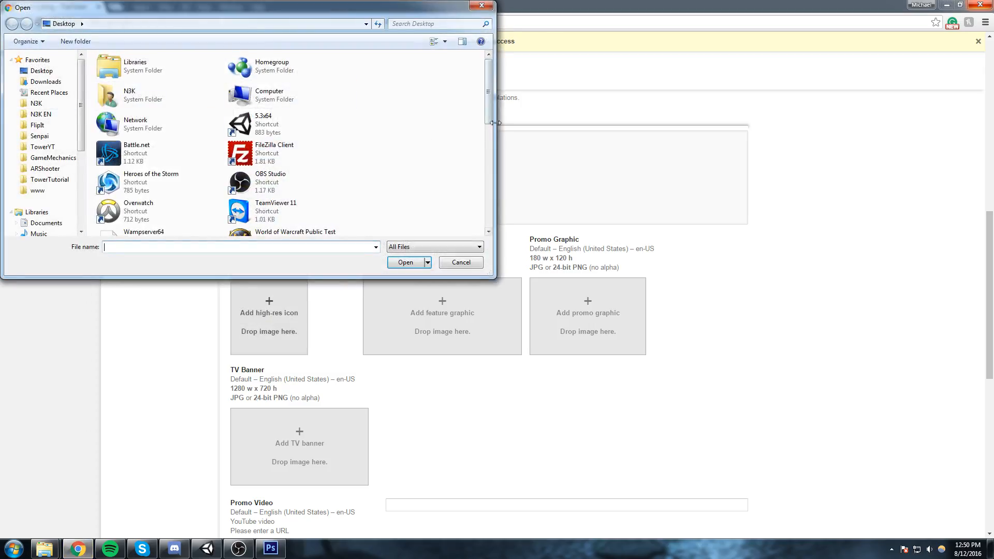
{"action": "scroll", "coordinate": [415, 124], "scroll_direction": "down", "scroll_amount": 10}
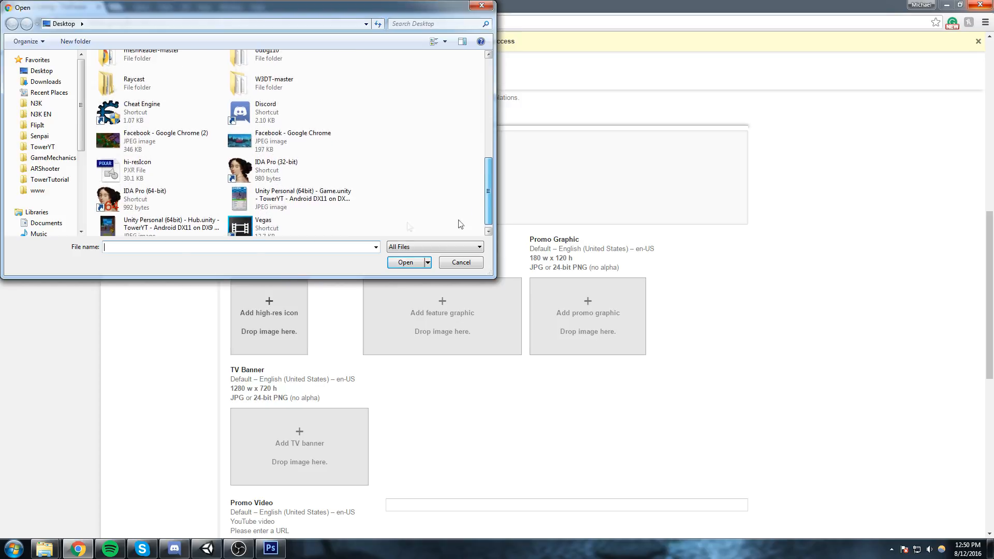
{"action": "left_click", "coordinate": [199, 173]}
Return to Photoshop and save a copy of the icon to the desktop as hi-resIcon in PNG format.
{"action": "left_click", "coordinate": [271, 550]}
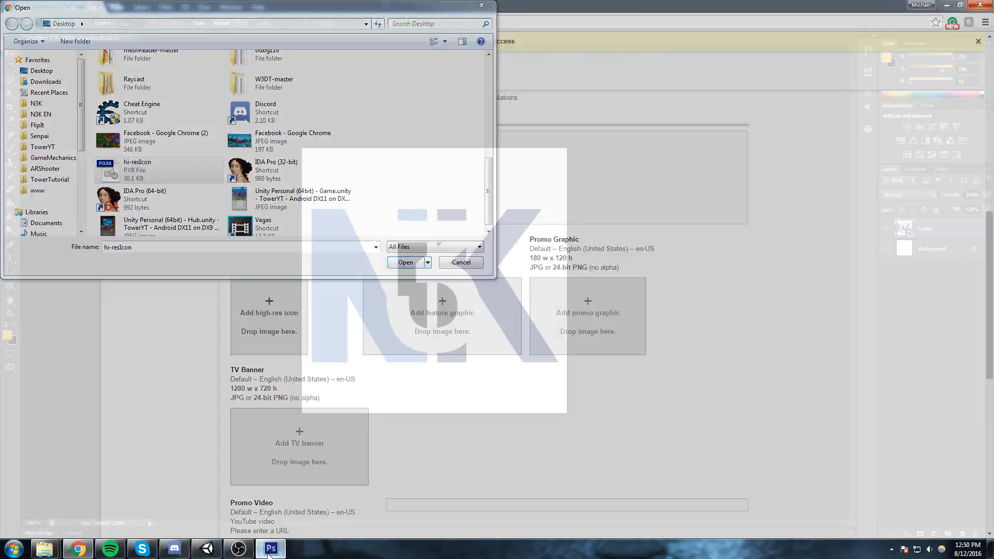
{"action": "left_click", "coordinate": [29, 7]}
{"action": "left_click", "coordinate": [62, 131]}
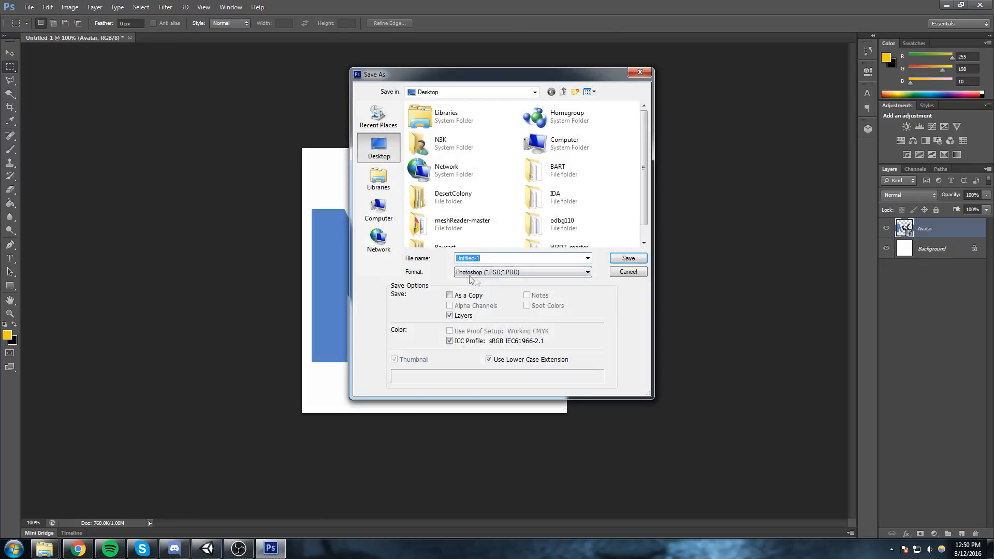
{"action": "left_click", "coordinate": [466, 275]}
{"action": "left_click", "coordinate": [497, 404]}
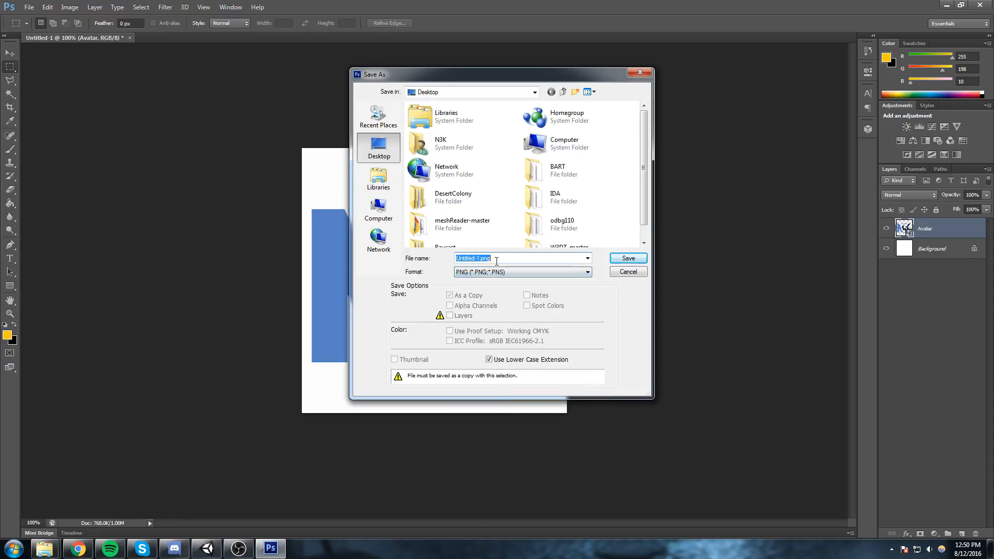
{"action": "type", "text": "hi-resIcon.px"}
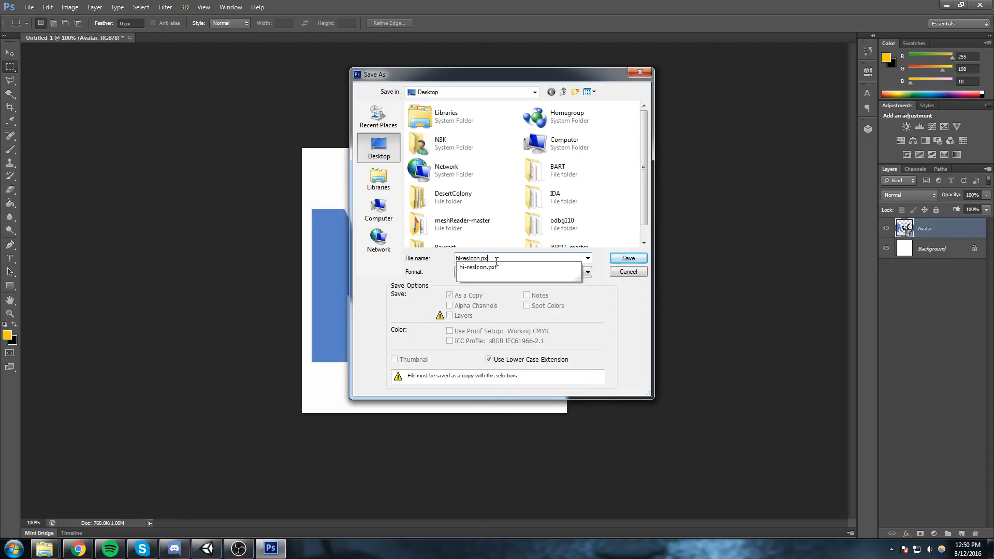
{"action": "key", "text": "Return"}
{"action": "key", "text": "Return"}
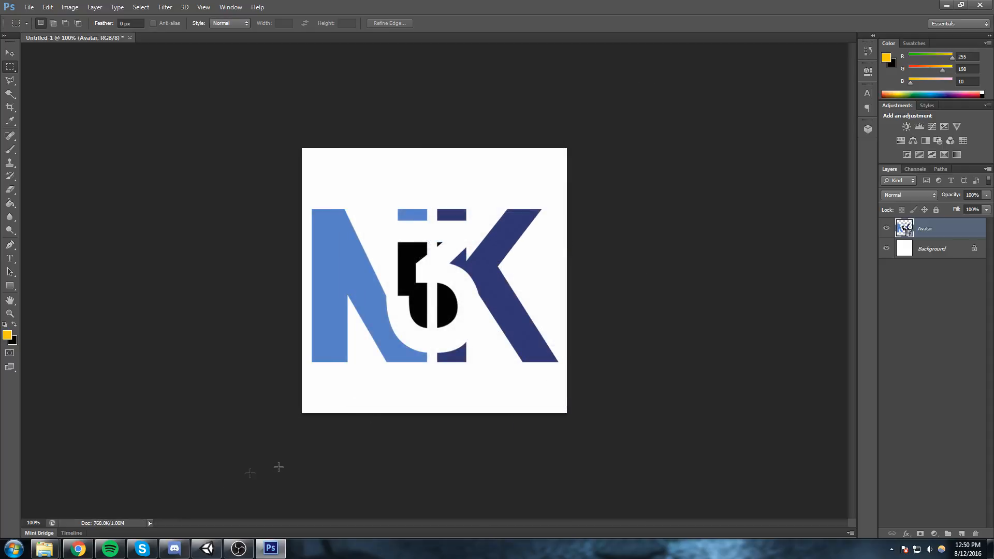
Upload the hi-resIcon PNG as the store listing's hi-res icon in Chrome, and launch Nox.
{"action": "left_click", "coordinate": [78, 548]}
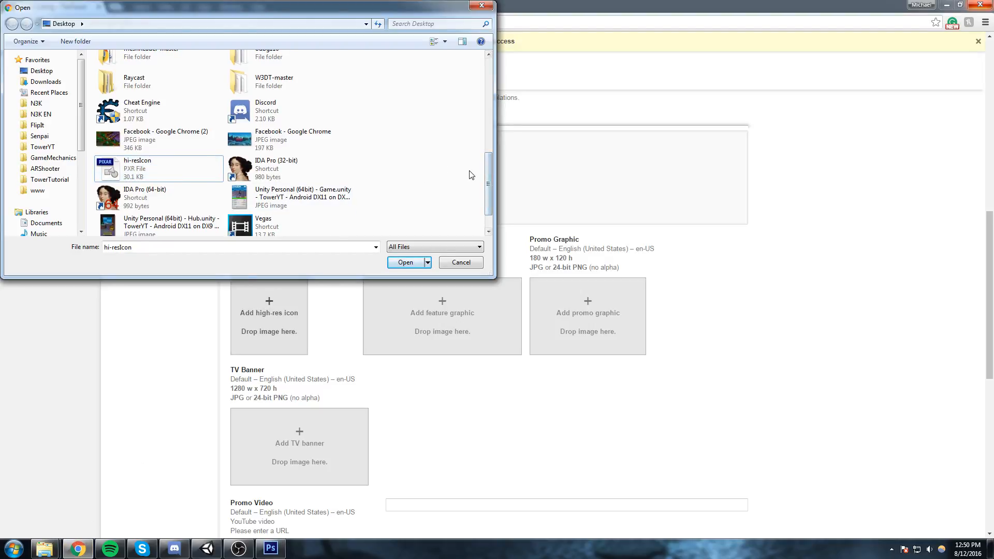
{"action": "double_click", "coordinate": [155, 139]}
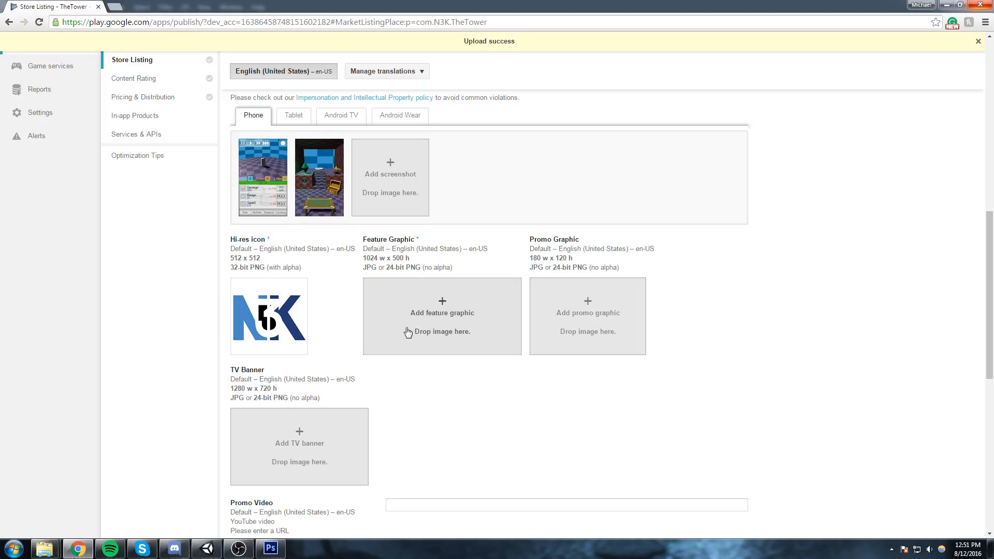
{"action": "key", "text": "super"}
{"action": "left_click", "coordinate": [36, 308]}
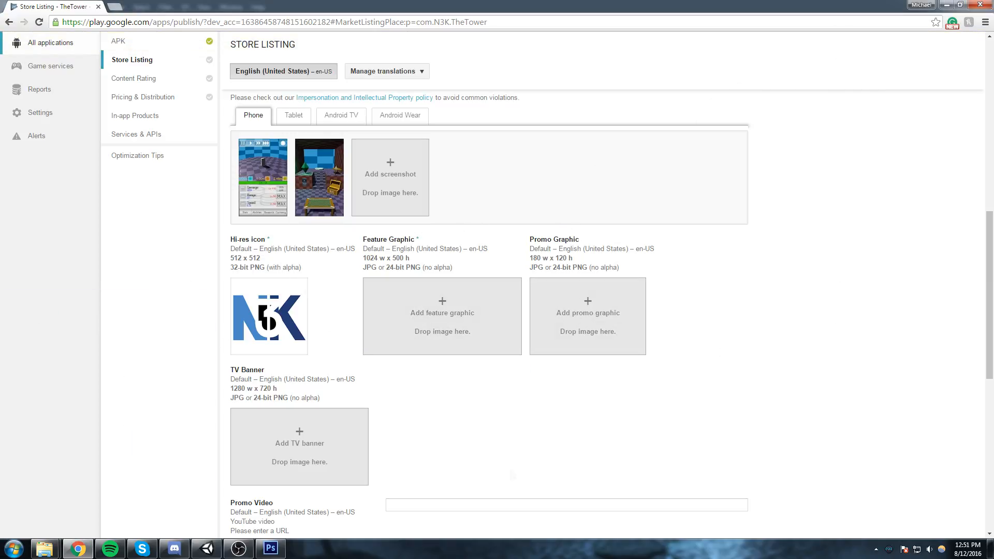
Check the feature graphic's size requirements in the store listing.
{"action": "left_click", "coordinate": [271, 549]}
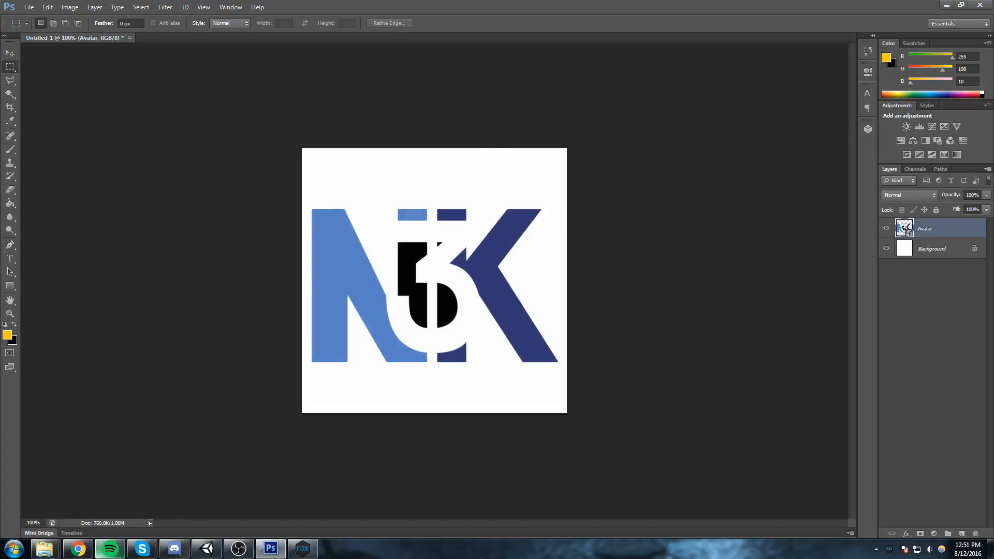
{"action": "left_click", "coordinate": [78, 549]}
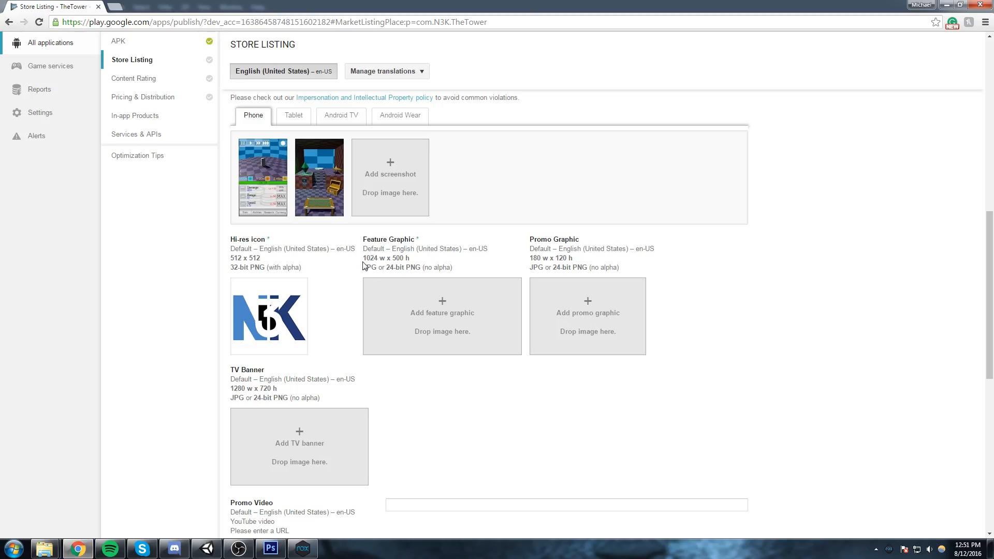
{"action": "left_click_drag", "start_coordinate": [363, 266], "coordinate": [367, 259]}
{"action": "left_click", "coordinate": [380, 259]}
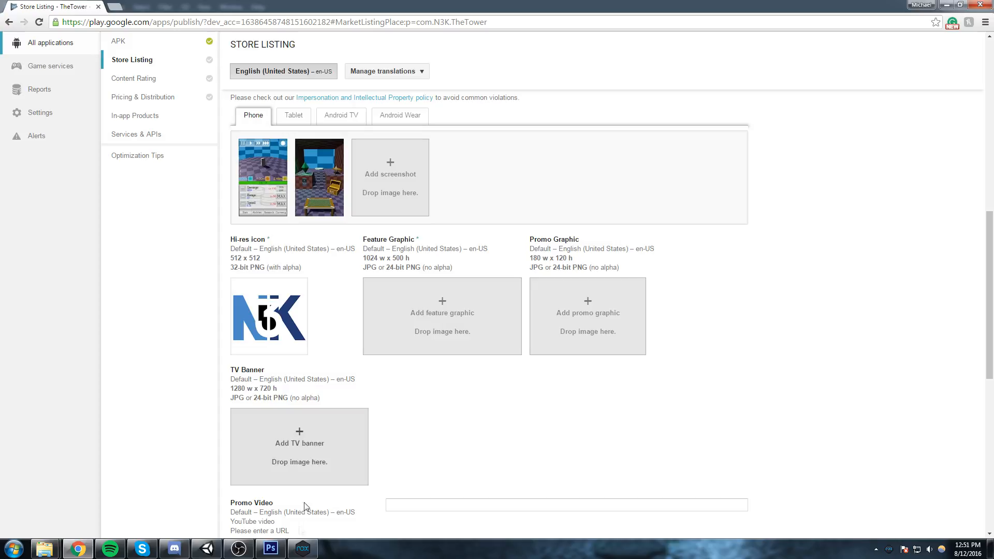
Create a new 1024 x 500 pixel document in Photoshop for the feature graphic.
{"action": "left_click", "coordinate": [271, 549]}
{"action": "left_click", "coordinate": [41, 8]}
{"action": "key", "text": "ctrl+n"}
{"action": "left_click", "coordinate": [472, 188]}
{"action": "key", "text": "Tab"}
{"action": "key", "text": "Tab"}
{"action": "key", "text": "Tab"}
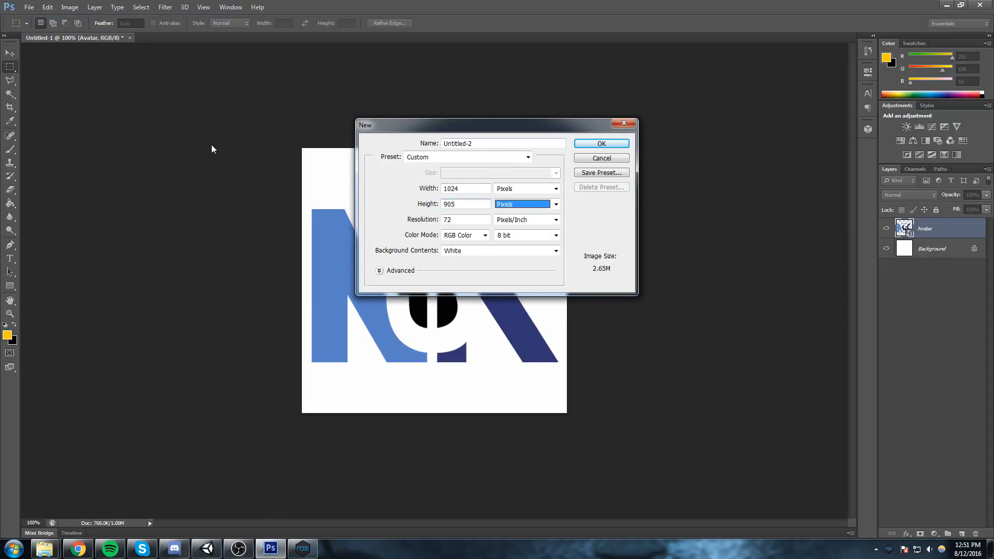
{"action": "key", "text": "shift+Tab"}
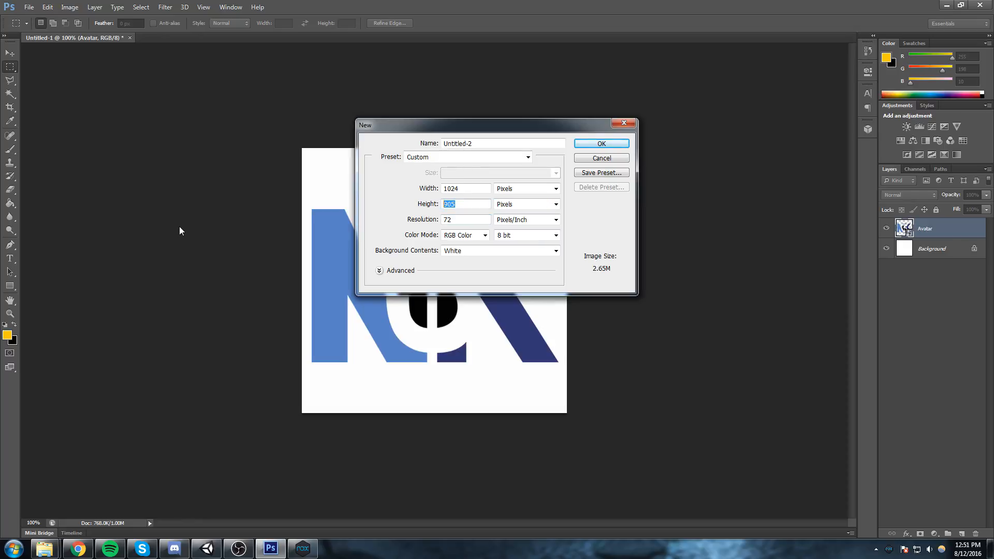
{"action": "key", "text": "Return"}
Place the juneBanner image on the blank canvas and scale it to about 79% so it covers the whole document.
{"action": "mouse_move", "coordinate": [44, 548]}
{"action": "left_click", "coordinate": [178, 487]}
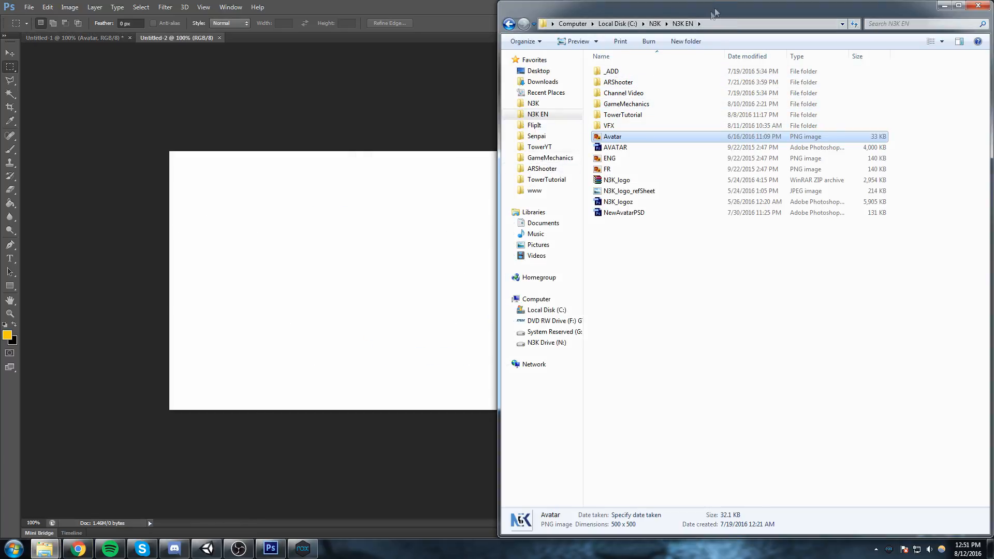
{"action": "left_click_drag", "start_coordinate": [779, 9], "coordinate": [993, 62]}
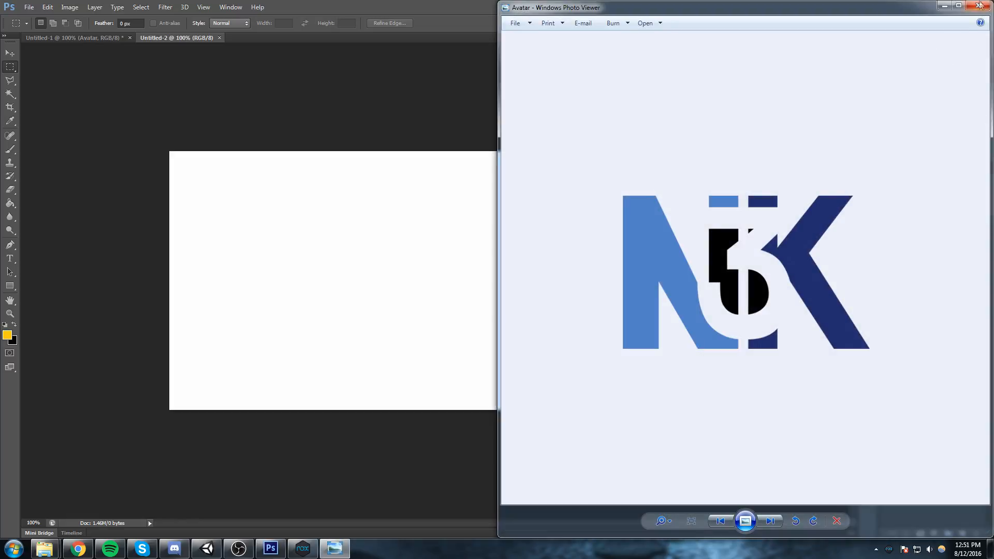
{"action": "left_click", "coordinate": [980, 5]}
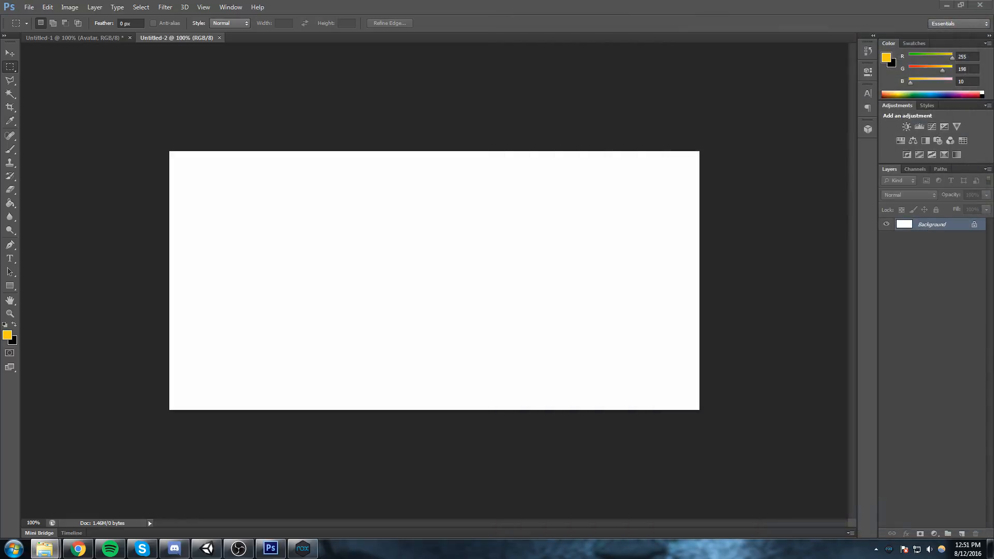
{"action": "left_click_drag", "start_coordinate": [0, 283], "coordinate": [363, 280]}
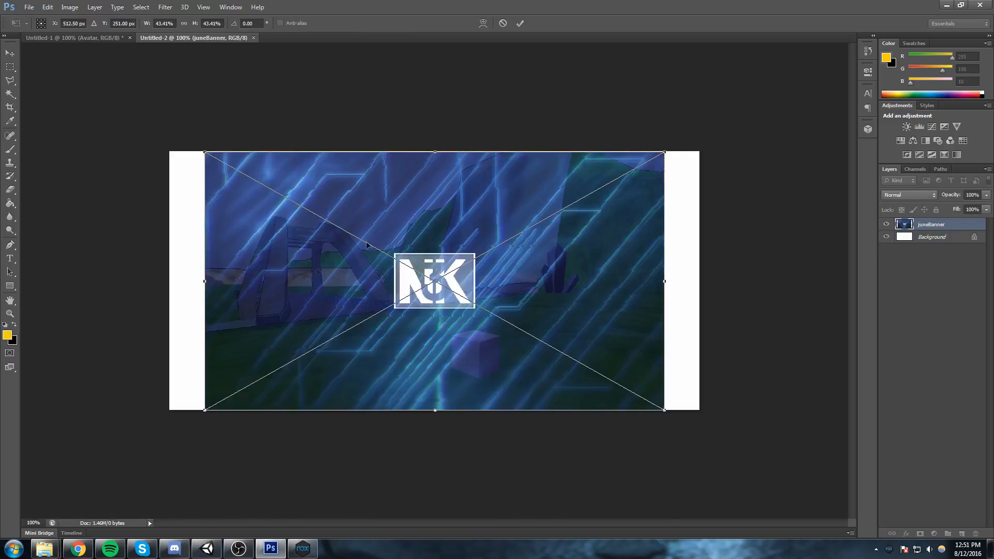
{"action": "left_click_drag", "start_coordinate": [666, 412], "coordinate": [874, 471]}
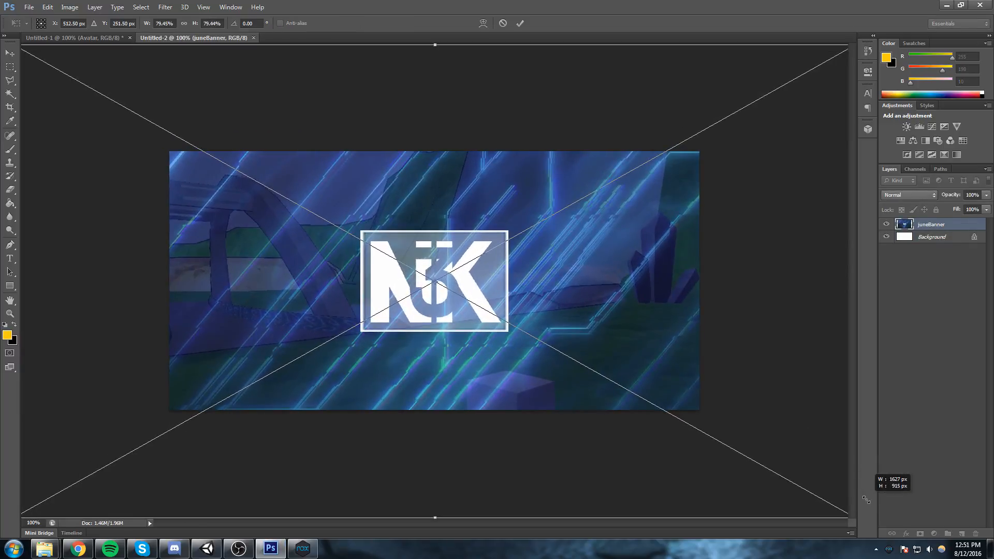
{"action": "left_click", "coordinate": [520, 23]}
Save a copy of the feature graphic to the desktop as banner in PNG format, with smallest compression and no interlacing.
{"action": "left_click", "coordinate": [29, 7]}
{"action": "left_click", "coordinate": [41, 133]}
{"action": "left_click", "coordinate": [523, 272]}
{"action": "left_click", "coordinate": [492, 401]}
{"action": "double_click", "coordinate": [473, 258]}
{"action": "type", "text": "banner"}
{"action": "key", "text": "Return"}
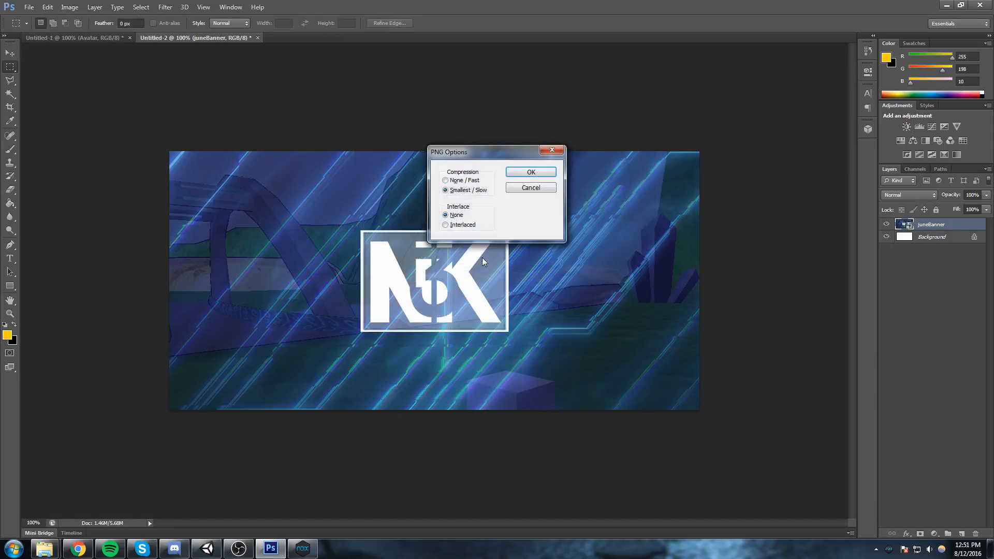
{"action": "key", "text": "Return"}
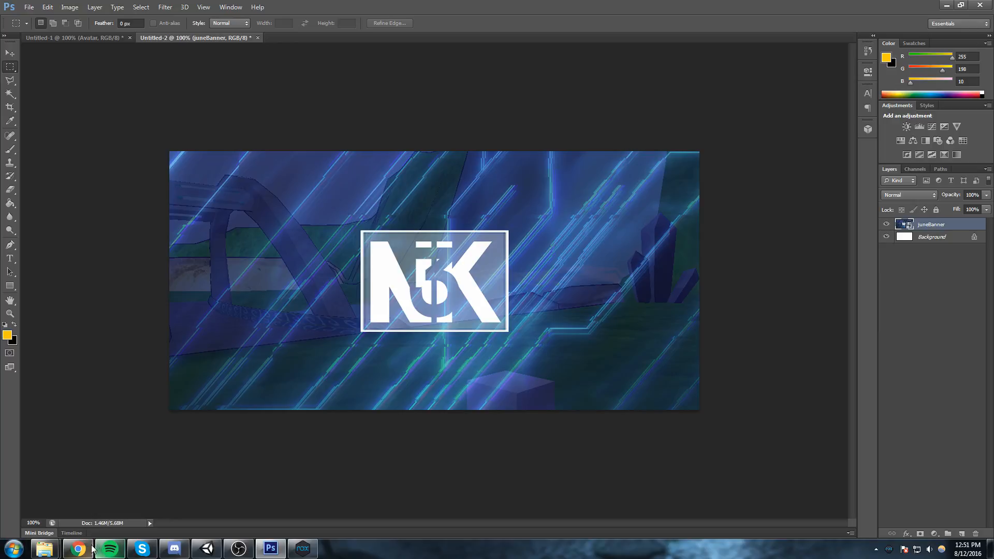
Switch to Chrome and upload banner.png from the desktop as the store listing's feature graphic.
{"action": "left_click", "coordinate": [77, 549]}
{"action": "left_click", "coordinate": [443, 325]}
{"action": "left_click_drag", "start_coordinate": [488, 103], "coordinate": [482, 198]}
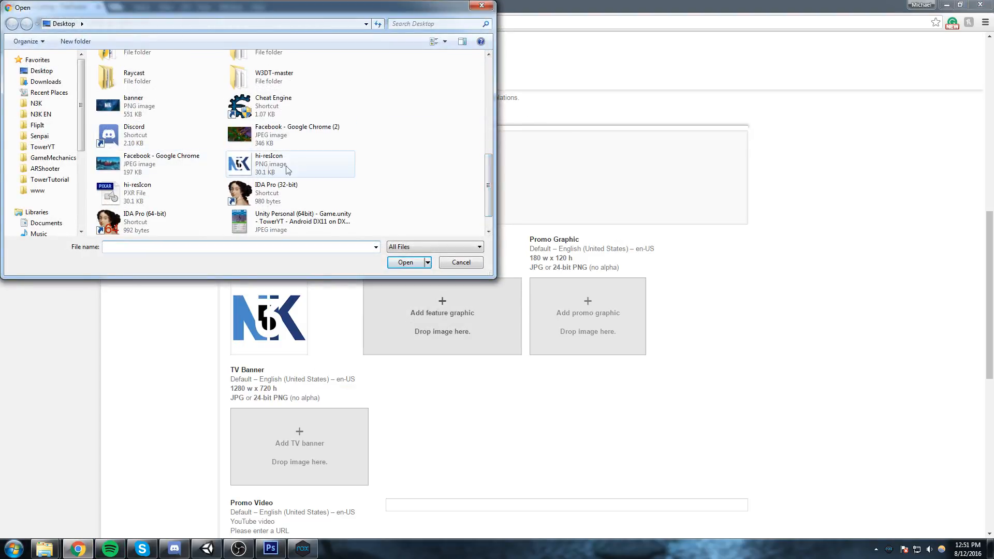
{"action": "type", "text": "ba"}
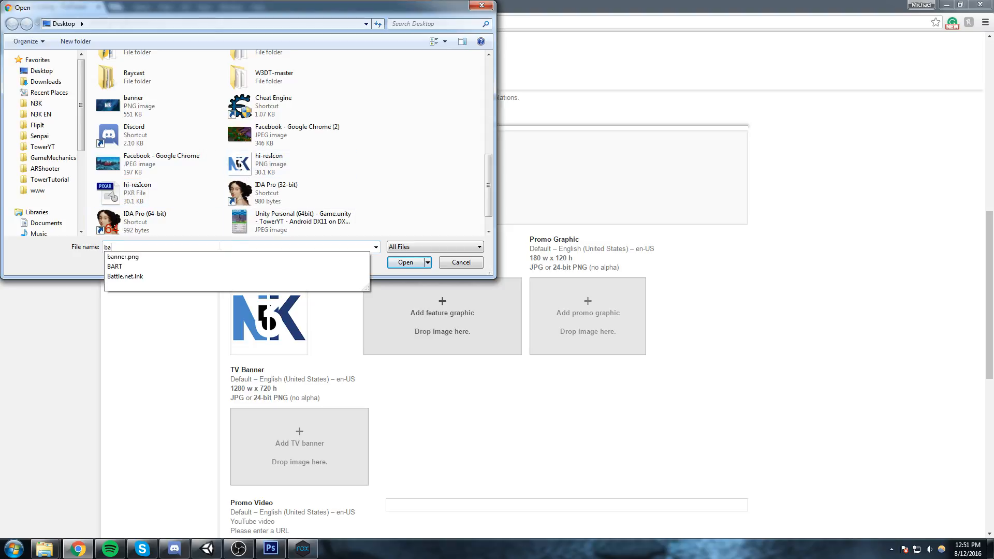
{"action": "left_click", "coordinate": [396, 262]}
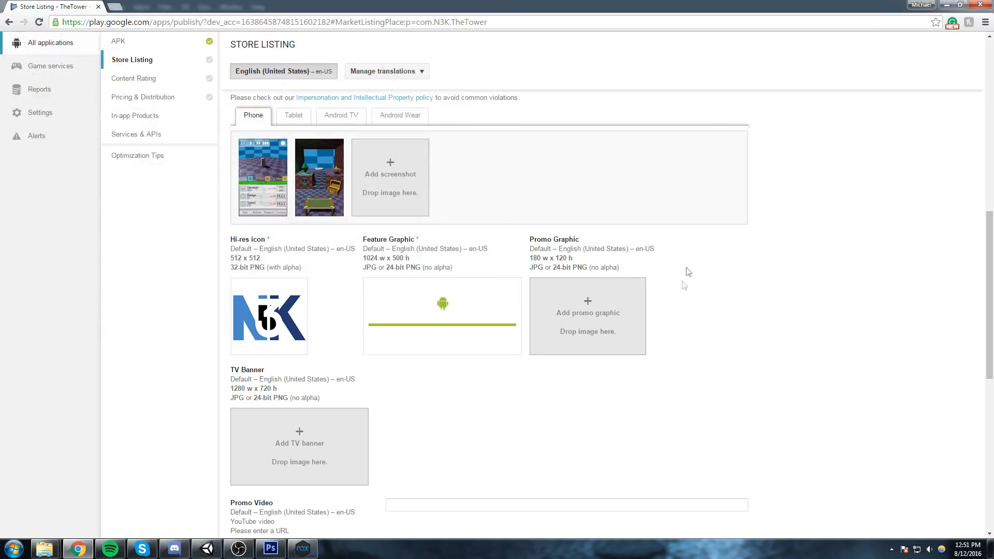
{"action": "scroll", "coordinate": [224, 349], "scroll_direction": "down", "scroll_amount": 1}
{"action": "scroll", "coordinate": [266, 320], "scroll_direction": "up", "scroll_amount": 4}
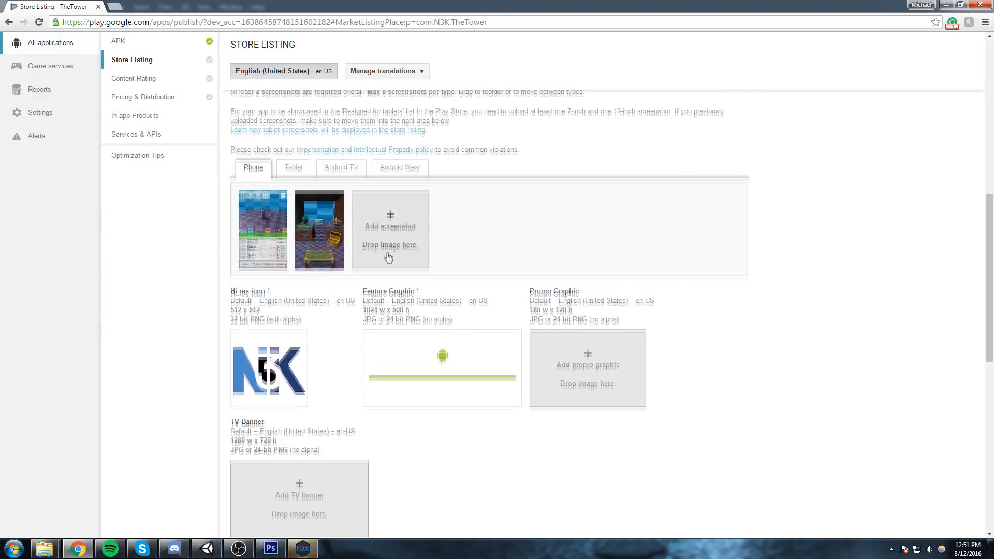
{"action": "scroll", "coordinate": [270, 305], "scroll_direction": "down", "scroll_amount": 2}
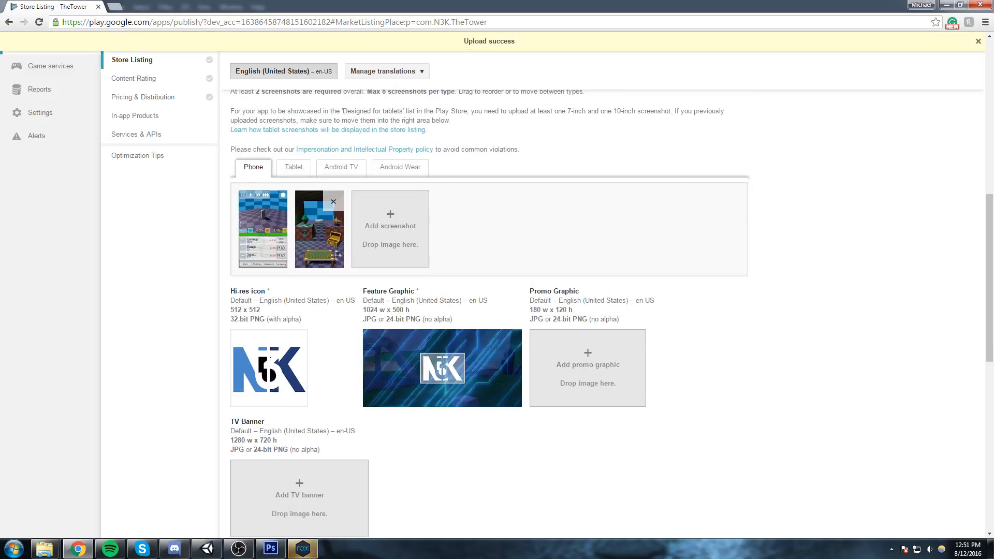
Save the store listing as a draft and go to its Categorization section.
{"action": "scroll", "coordinate": [570, 285], "scroll_direction": "up", "scroll_amount": 10}
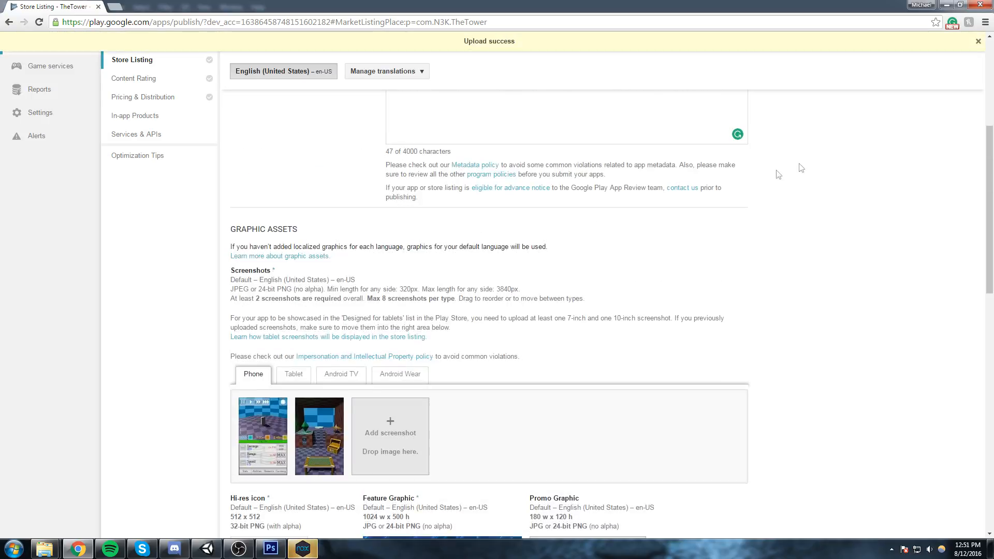
{"action": "left_click", "coordinate": [886, 113]}
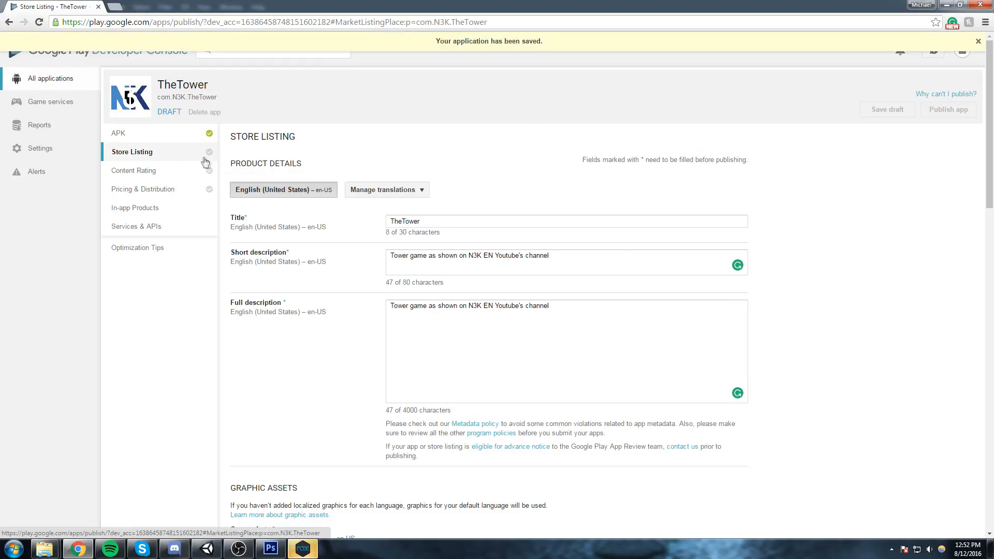
{"action": "scroll", "coordinate": [664, 151], "scroll_direction": "down", "scroll_amount": 15}
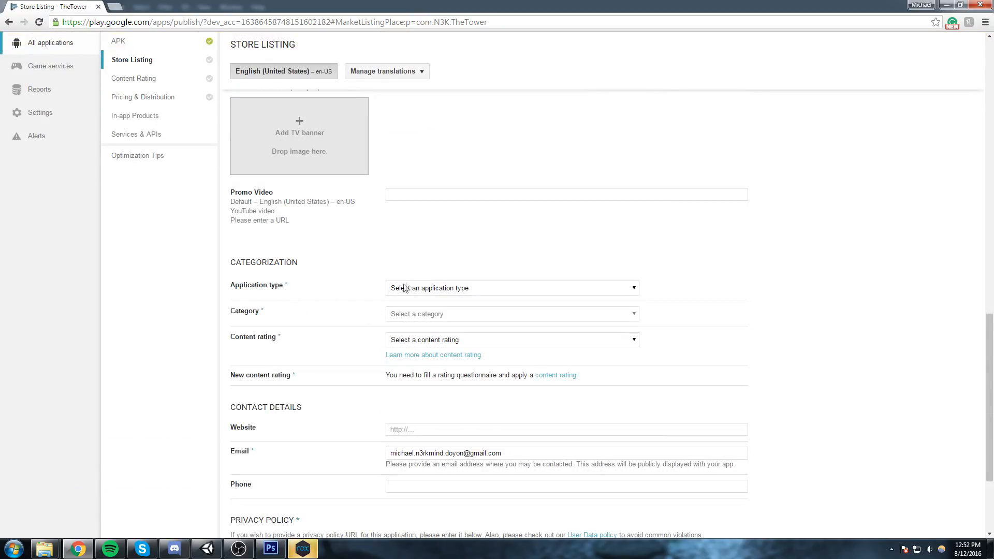
Categorize the app as application type Games, category Action, with the content rating Everyone.
{"action": "left_click", "coordinate": [416, 288]}
{"action": "left_click", "coordinate": [414, 317]}
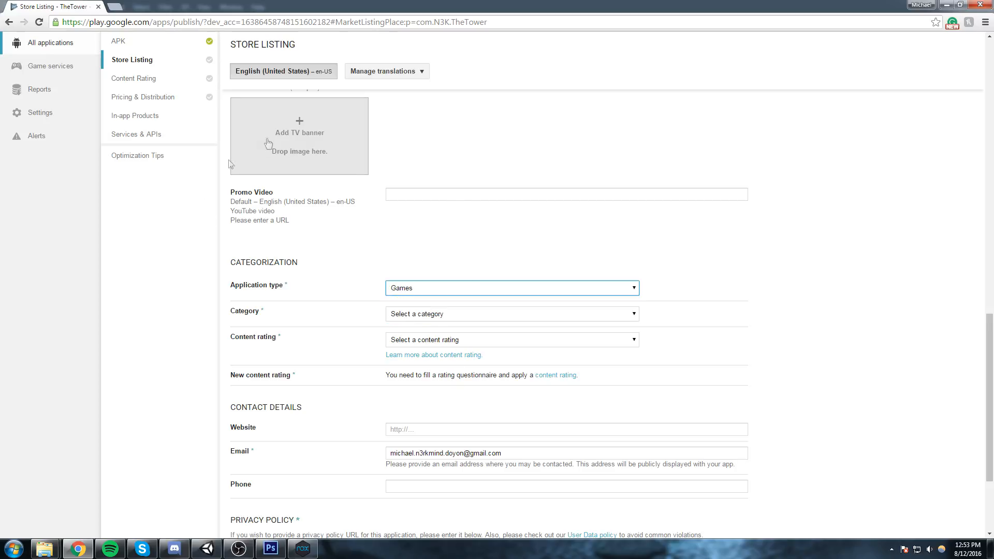
{"action": "left_click", "coordinate": [423, 312]}
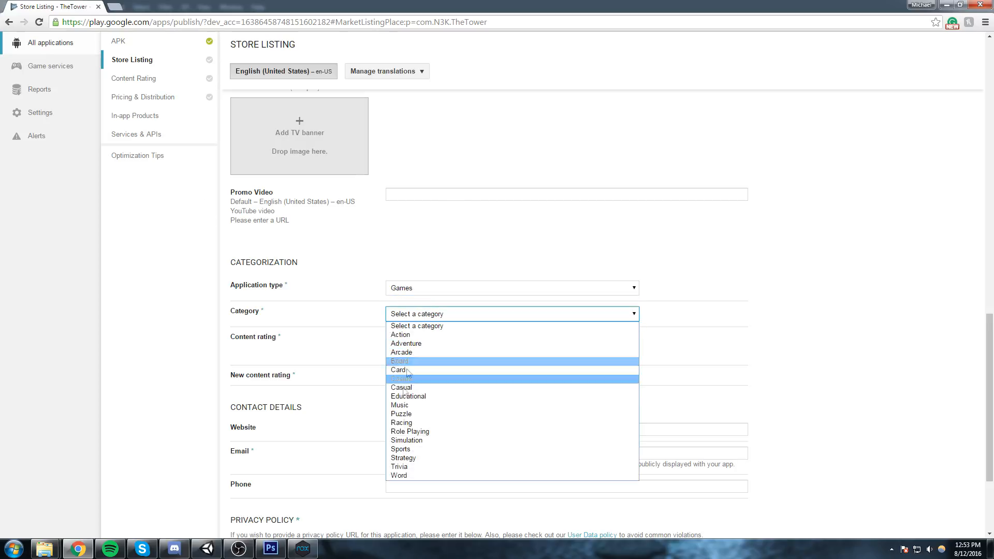
{"action": "left_click", "coordinate": [405, 336]}
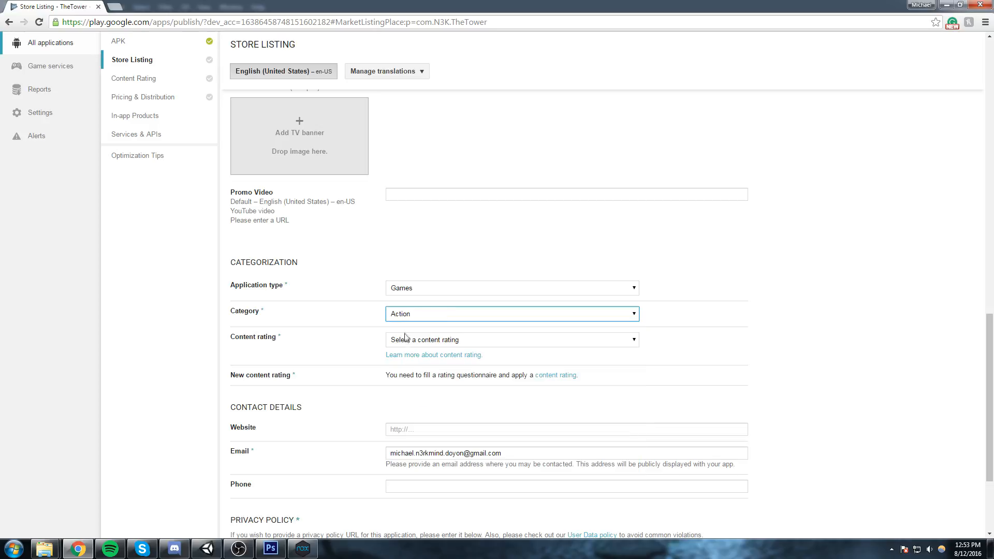
{"action": "left_click", "coordinate": [481, 344]}
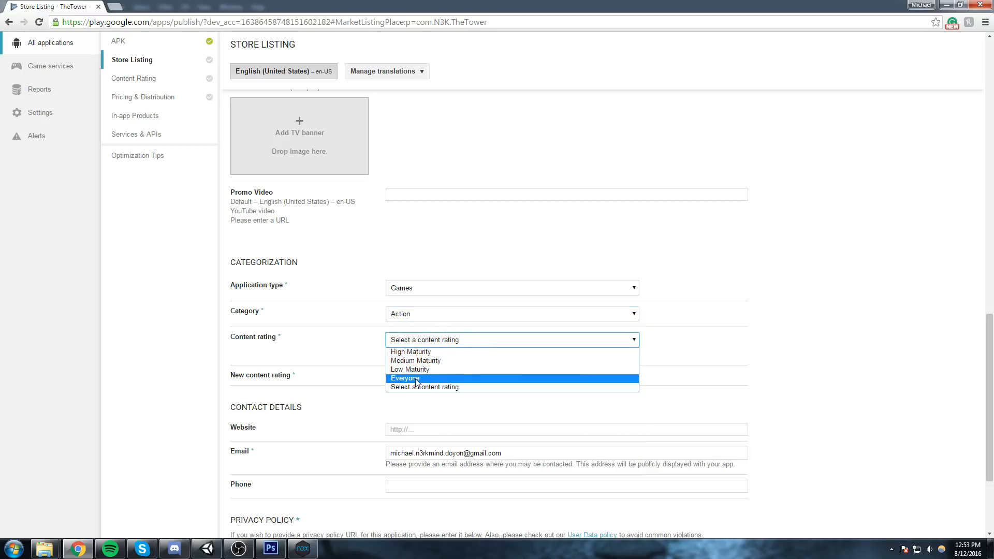
{"action": "left_click", "coordinate": [559, 379]}
{"action": "left_click", "coordinate": [468, 342]}
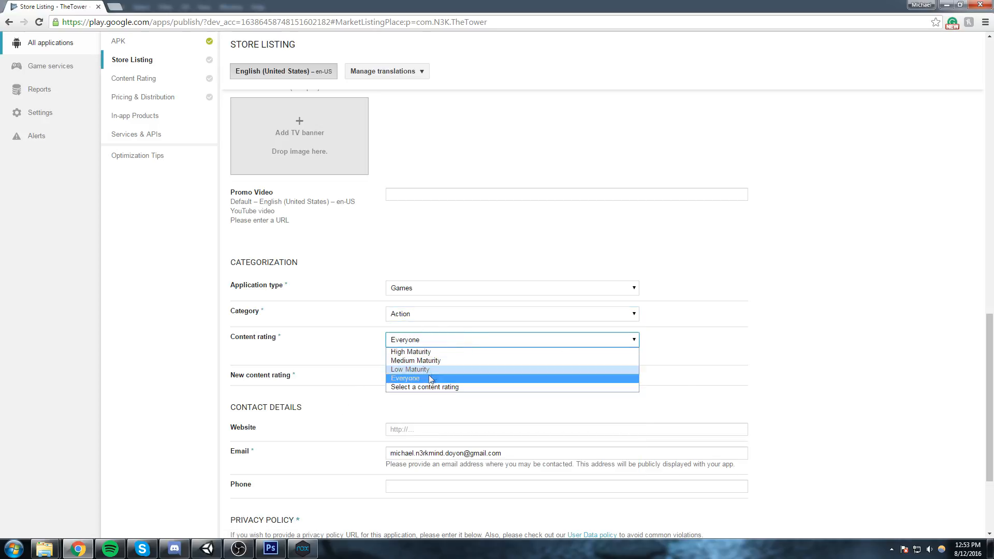
{"action": "left_click", "coordinate": [411, 378]}
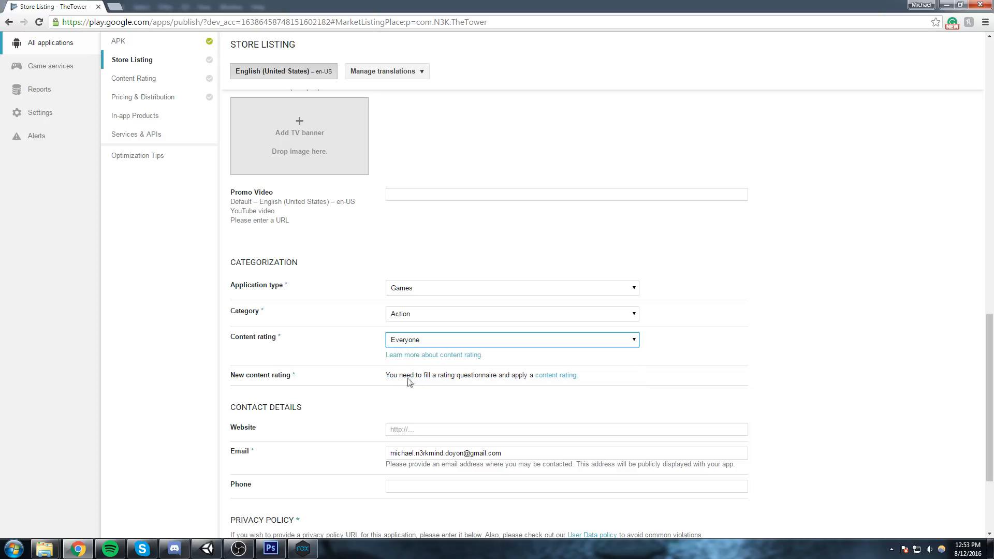
Opt out of submitting a privacy policy URL at this time and save the store listing draft.
{"action": "scroll", "coordinate": [352, 349], "scroll_direction": "down", "scroll_amount": 2}
{"action": "left_click", "coordinate": [523, 327]}
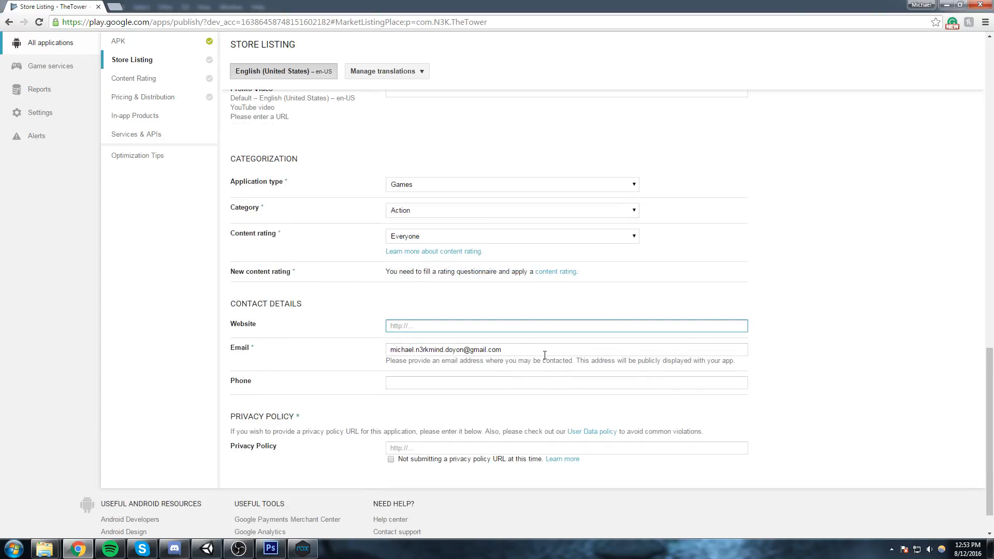
{"action": "left_click_drag", "start_coordinate": [513, 350], "coordinate": [479, 350]}
{"action": "left_click", "coordinate": [847, 287]}
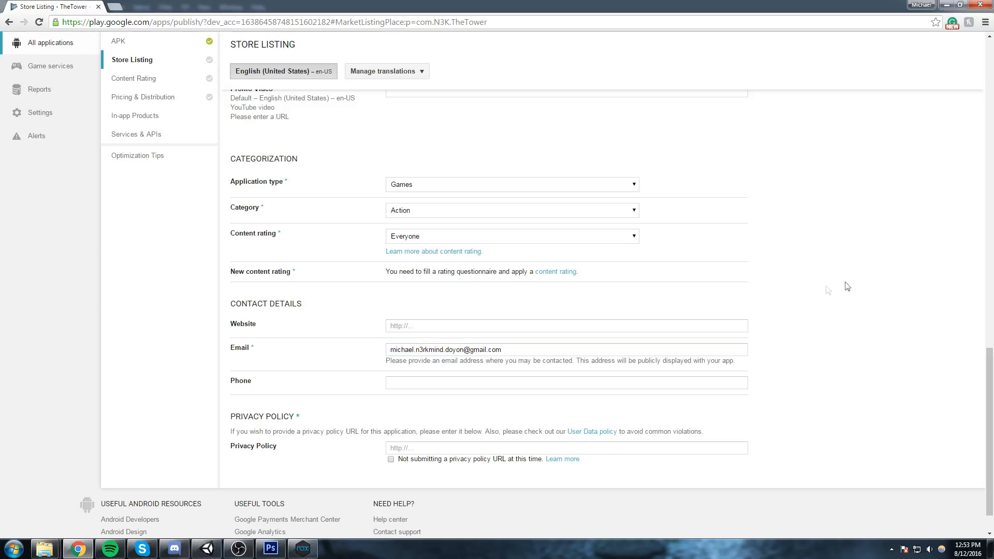
{"action": "scroll", "coordinate": [434, 374], "scroll_direction": "down", "scroll_amount": 1}
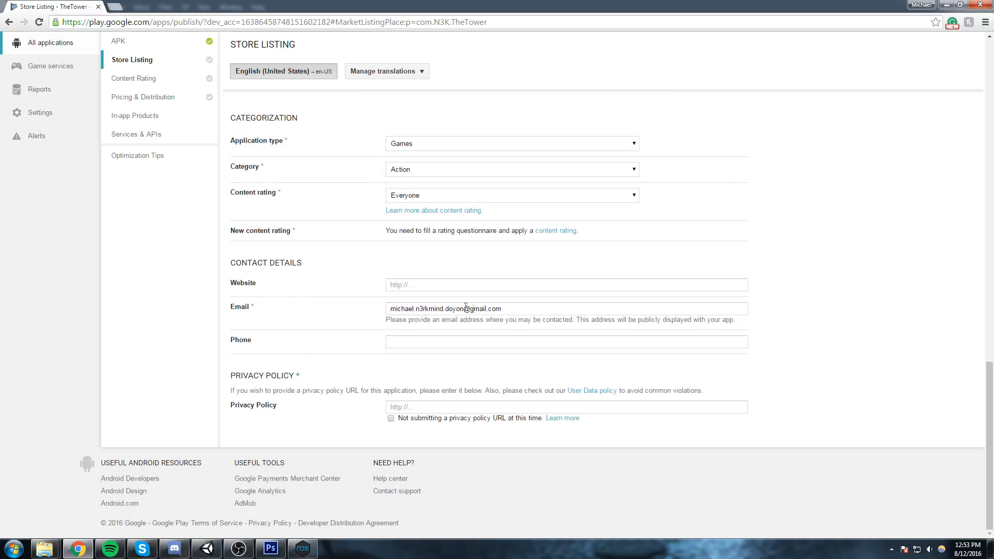
{"action": "left_click", "coordinate": [421, 407]}
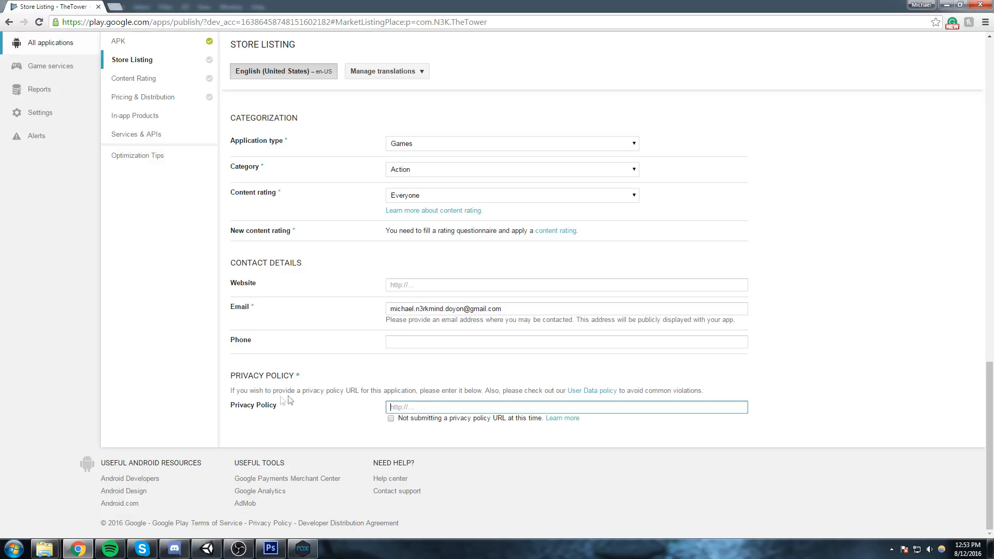
{"action": "left_click", "coordinate": [391, 419]}
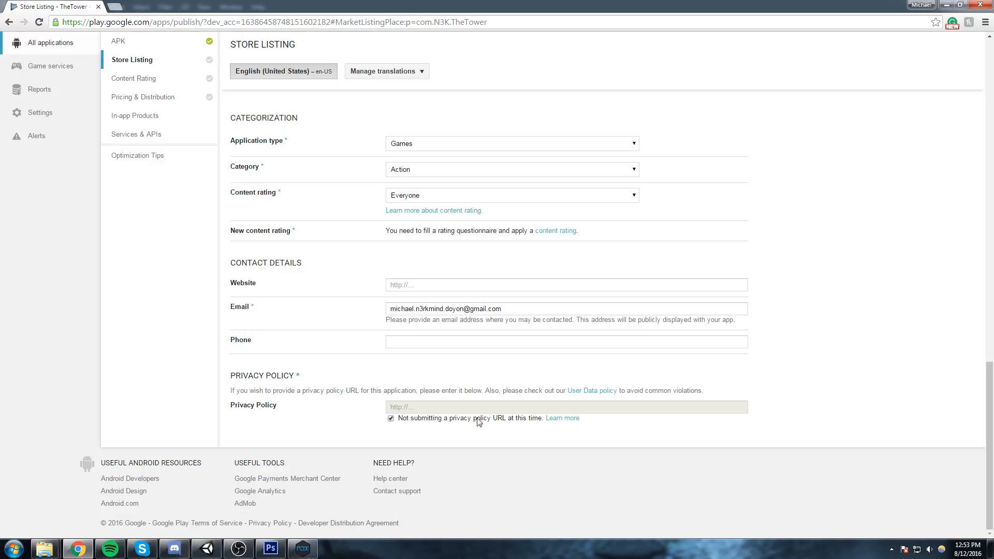
{"action": "scroll", "coordinate": [855, 348], "scroll_direction": "up", "scroll_amount": 15}
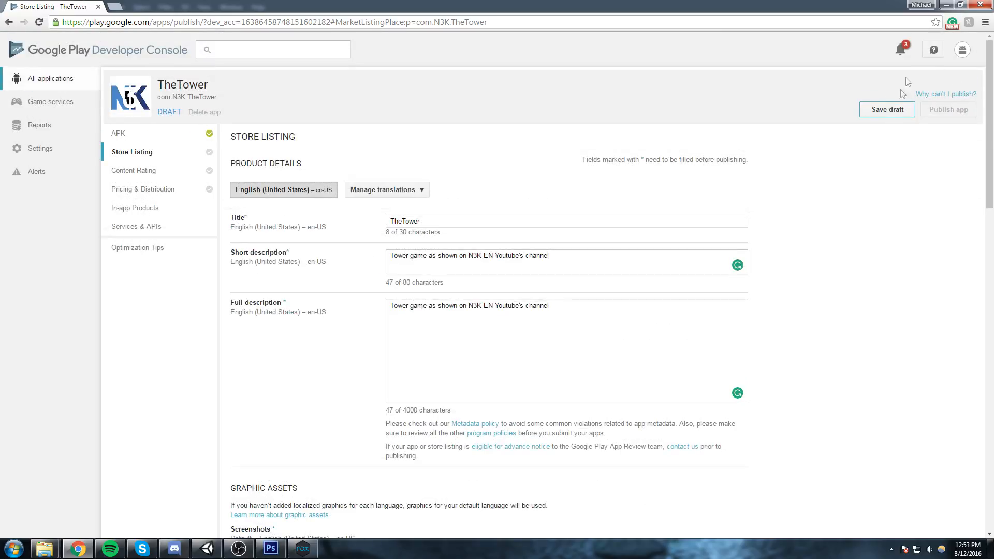
{"action": "left_click", "coordinate": [888, 110]}
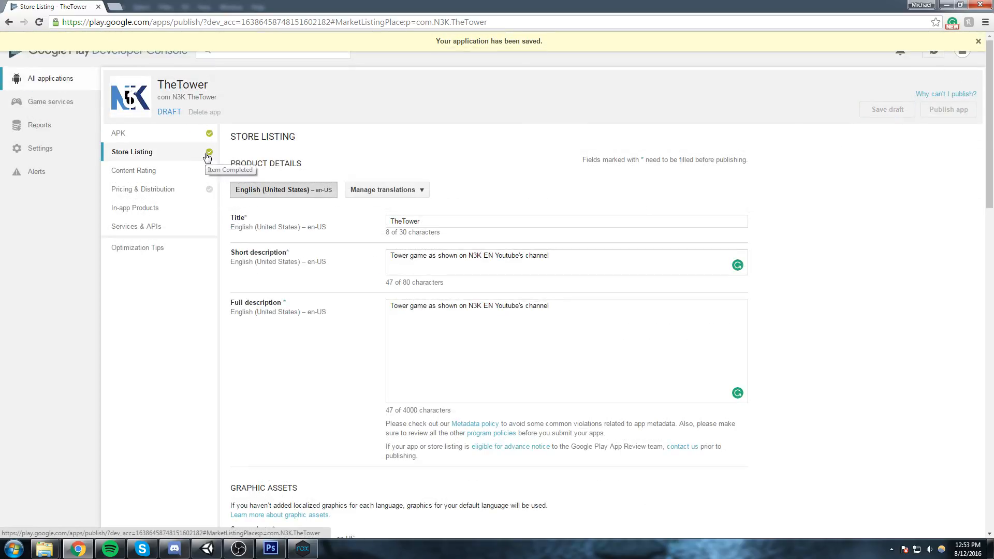
Compare the uploaded feature graphic with the banner on Cruise's store page in Nox App Player, and close the emulator.
{"action": "left_click_drag", "start_coordinate": [993, 43], "coordinate": [540, 16]}
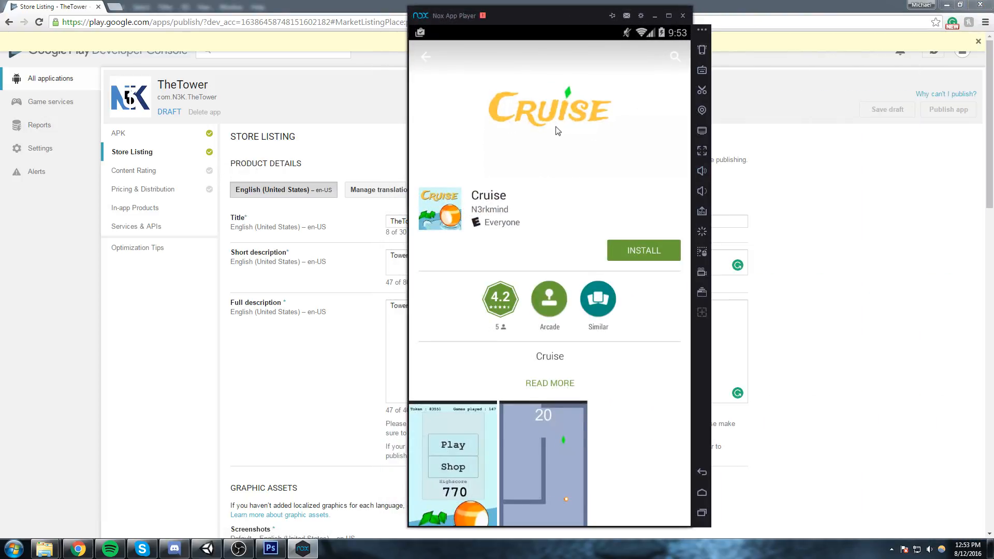
{"action": "left_click", "coordinate": [834, 251]}
{"action": "scroll", "coordinate": [812, 266], "scroll_direction": "down", "scroll_amount": 9}
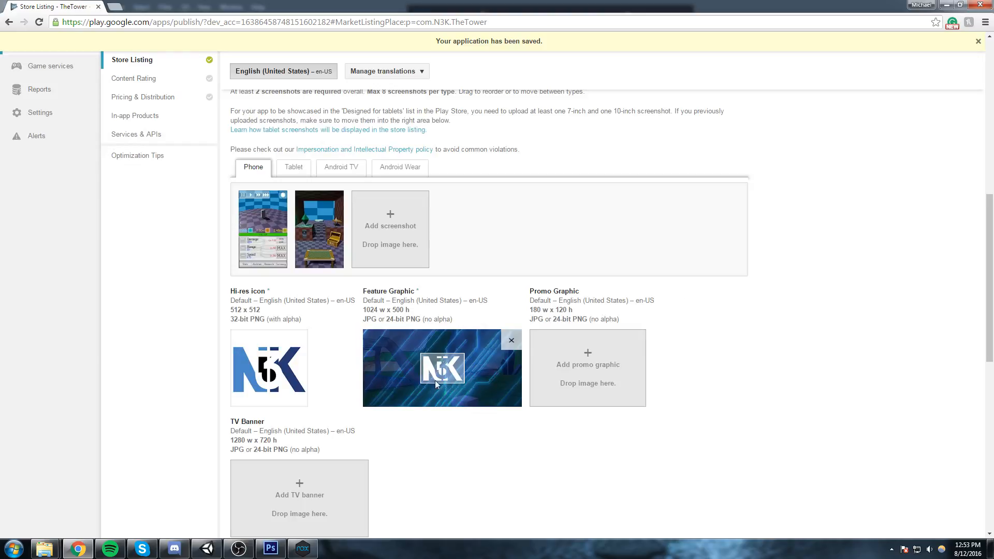
{"action": "left_click", "coordinate": [302, 549]}
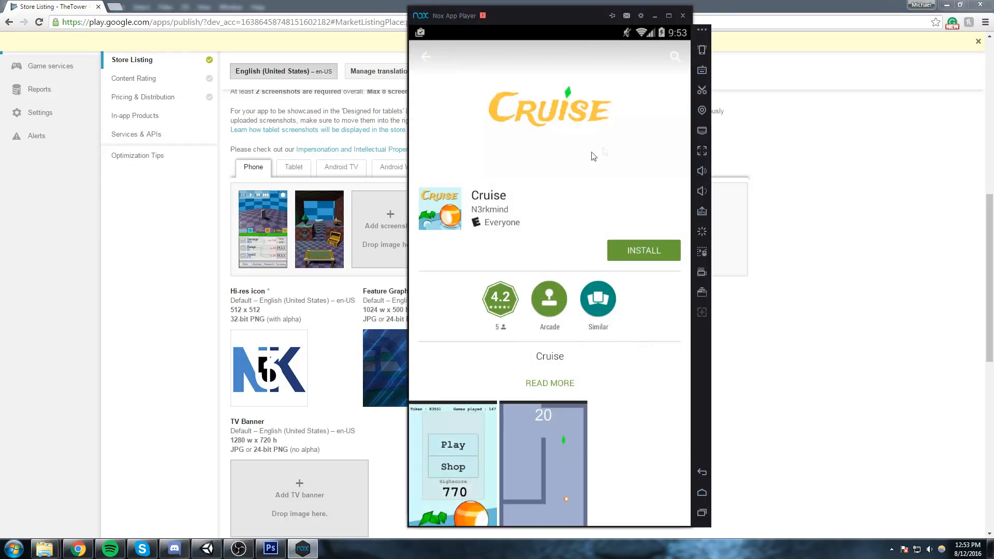
{"action": "left_click_drag", "start_coordinate": [546, 23], "coordinate": [790, 17]}
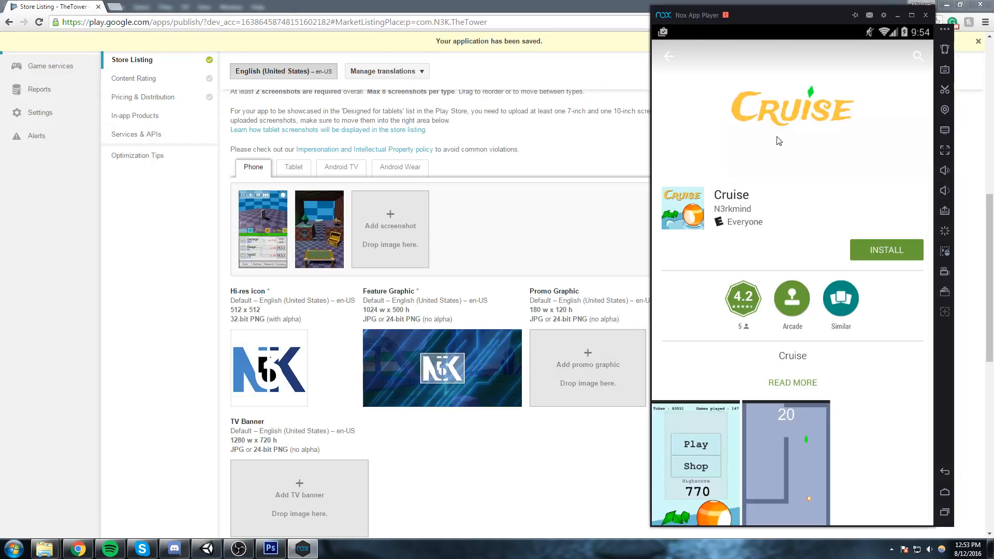
{"action": "left_click", "coordinate": [926, 15]}
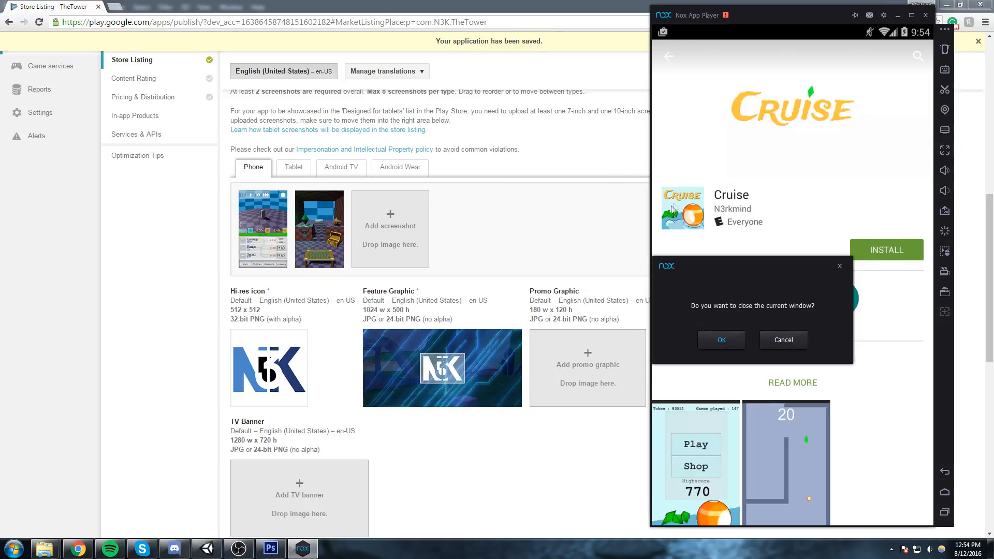
{"action": "left_click", "coordinate": [725, 342]}
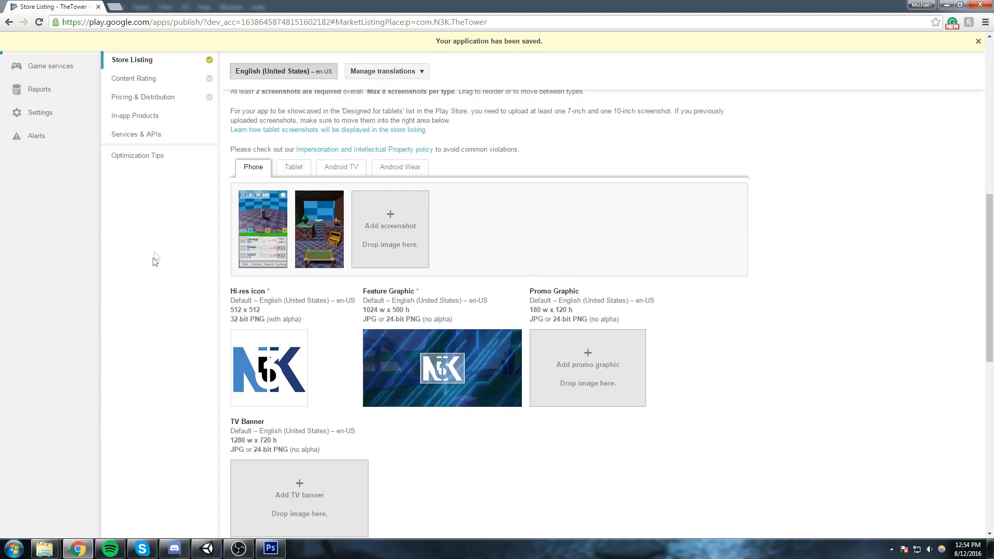
Go to the app's Content Rating section and start the rating questionnaire.
{"action": "scroll", "coordinate": [175, 188], "scroll_direction": "up", "scroll_amount": 3}
{"action": "left_click", "coordinate": [173, 79]}
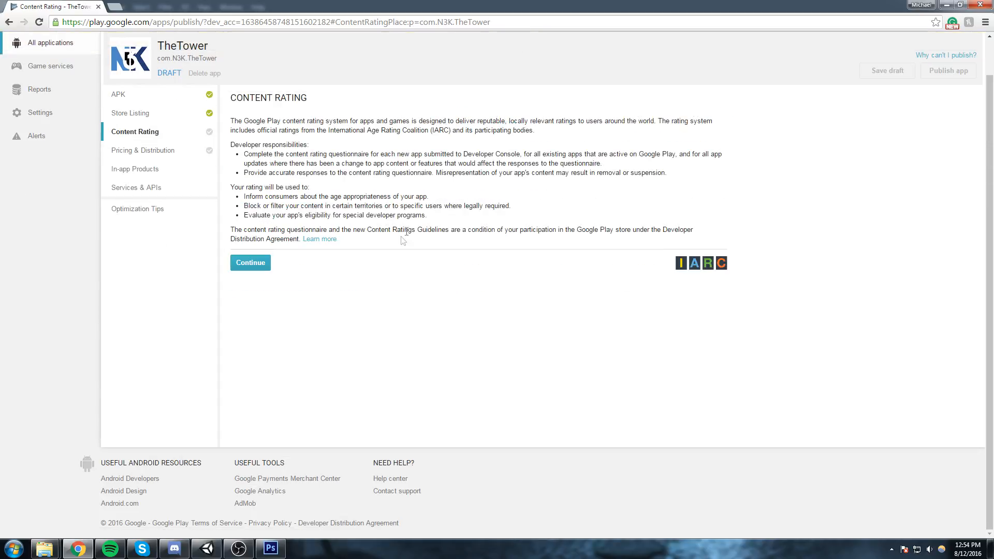
{"action": "left_click", "coordinate": [260, 263]}
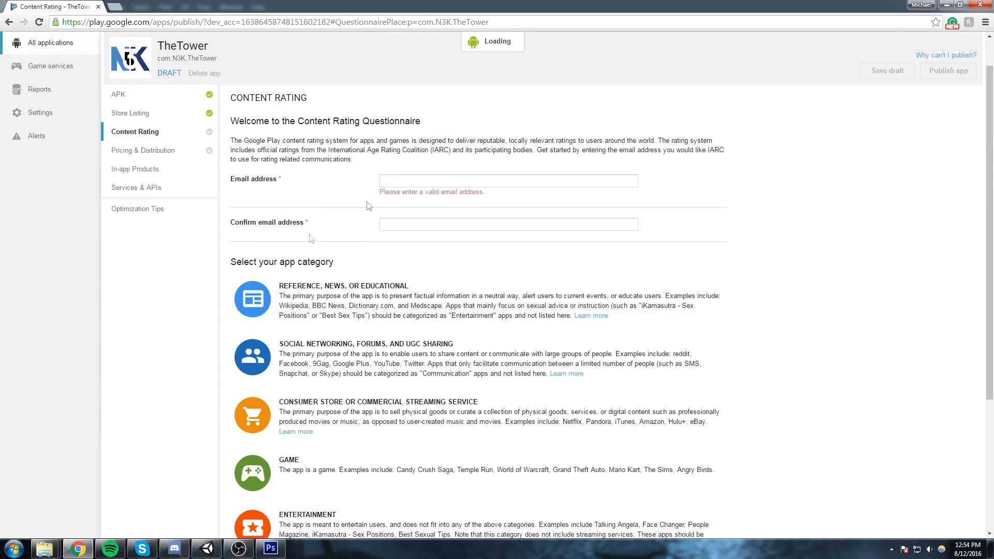
Enter and confirm the contact email address for the rating questionnaire and choose Game as the app category.
{"action": "left_click", "coordinate": [424, 183]}
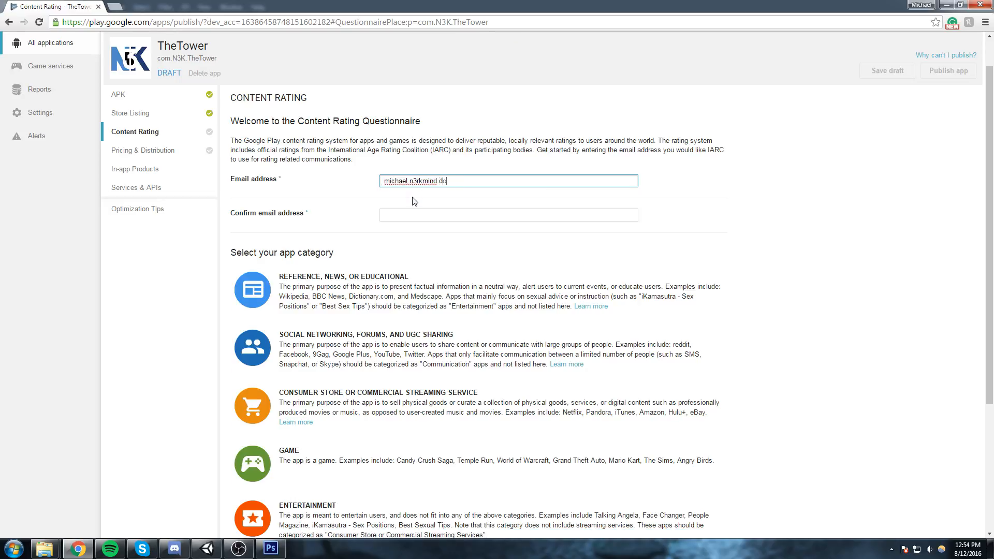
{"action": "key", "text": "Tab"}
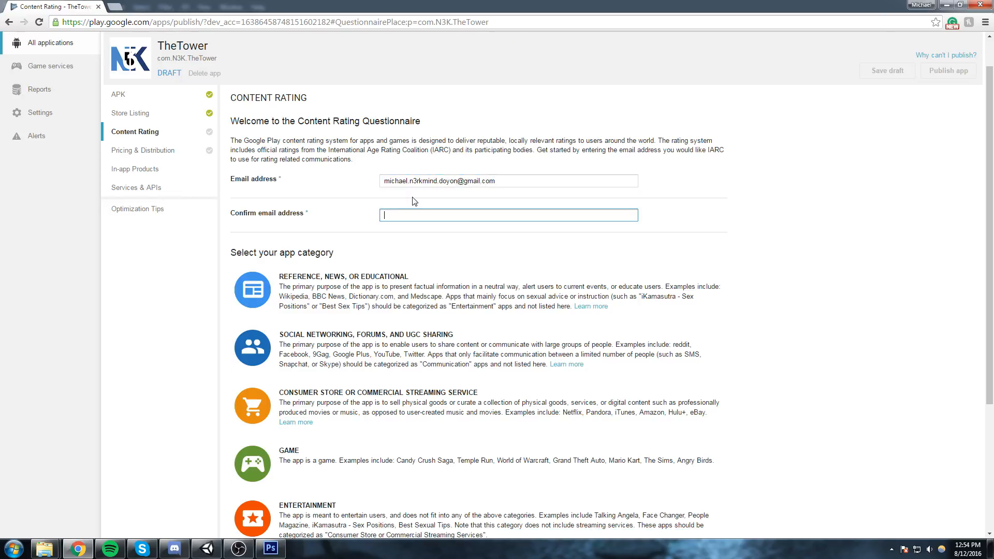
{"action": "scroll", "coordinate": [415, 201], "scroll_direction": "down", "scroll_amount": 1}
{"action": "left_click", "coordinate": [518, 127]}
{"action": "key", "text": "ctrl+a"}
{"action": "key", "text": "ctrl+c"}
{"action": "left_click", "coordinate": [454, 161]}
{"action": "key", "text": "ctrl+v"}
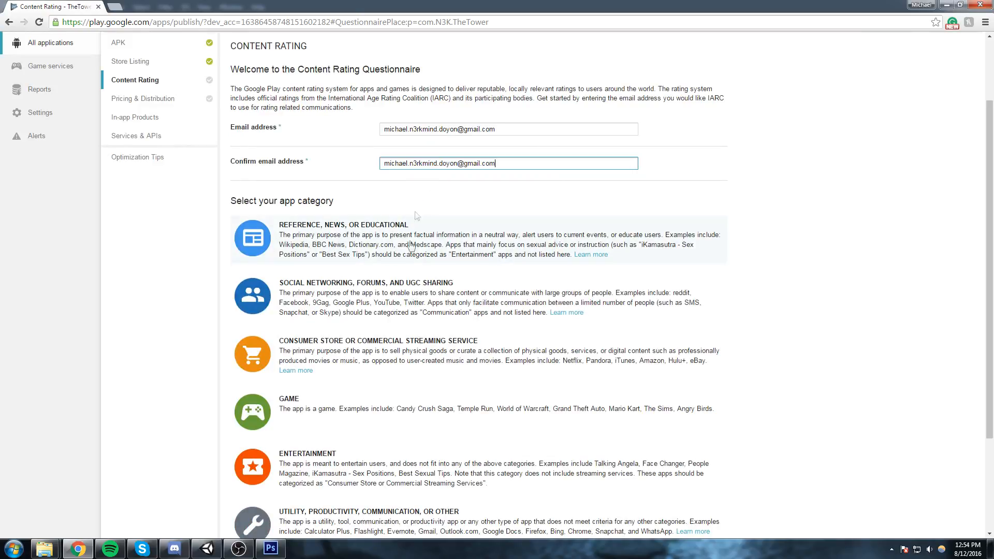
{"action": "scroll", "coordinate": [279, 171], "scroll_direction": "down", "scroll_amount": 1}
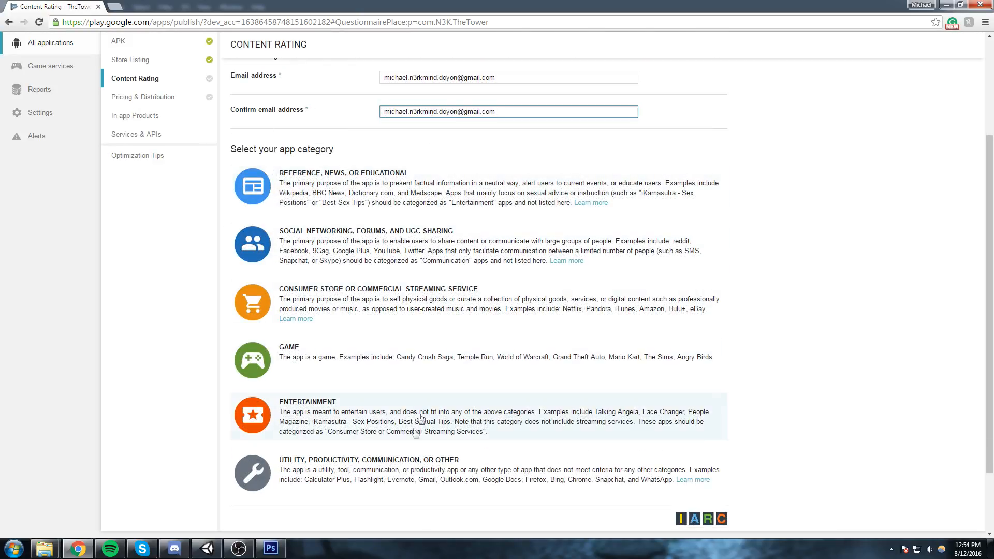
{"action": "left_click", "coordinate": [334, 363]}
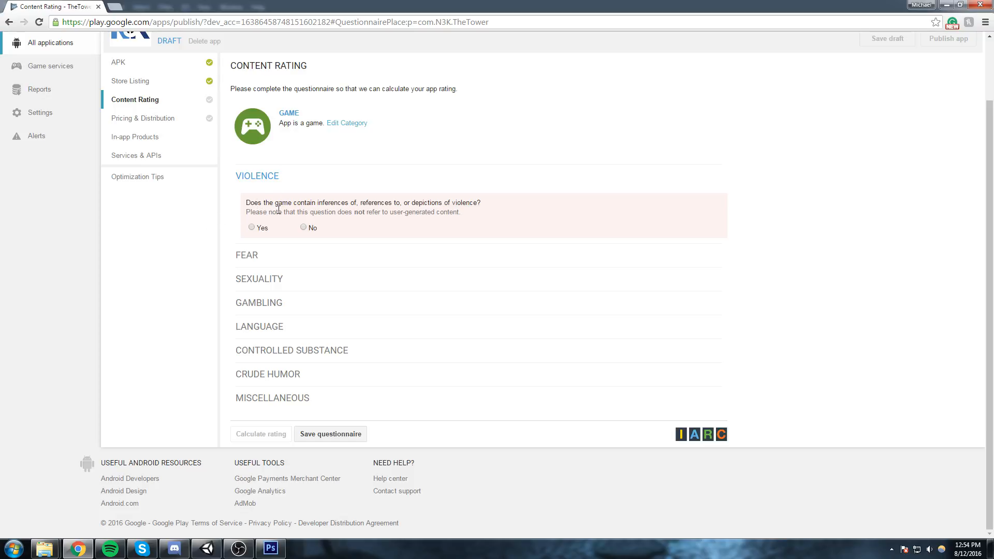
Answer No to the violence, fear, sexuality, gambling, language, controlled substance and crude humor questions.
{"action": "left_click", "coordinate": [304, 228]}
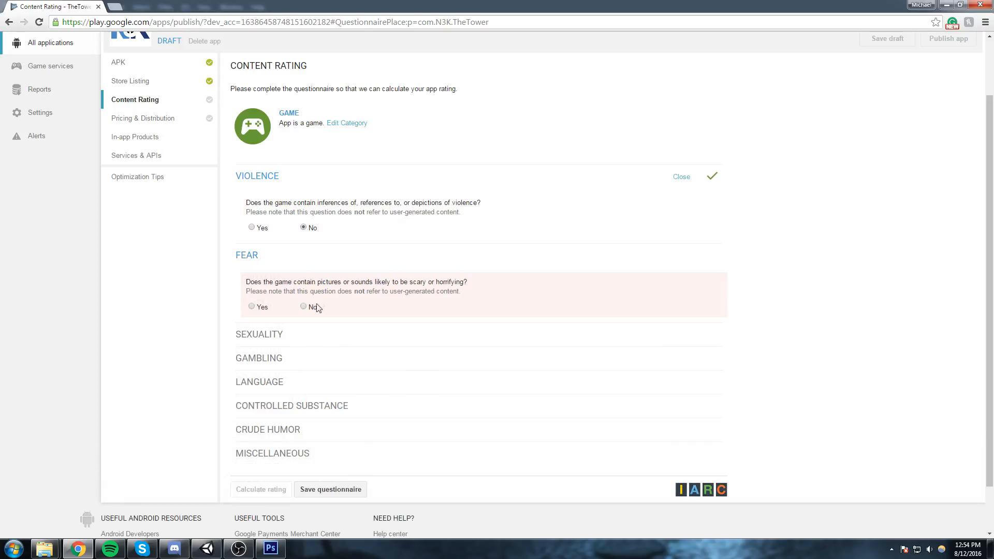
{"action": "left_click", "coordinate": [317, 307]}
{"action": "scroll", "coordinate": [322, 337], "scroll_direction": "down", "scroll_amount": 2}
{"action": "left_click", "coordinate": [311, 275]}
{"action": "scroll", "coordinate": [309, 290], "scroll_direction": "down", "scroll_amount": 1}
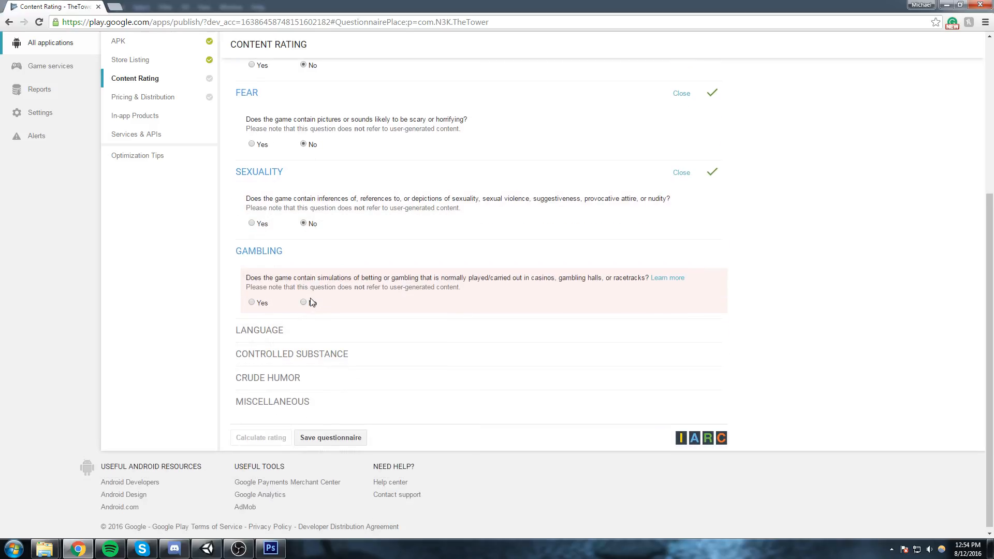
{"action": "left_click", "coordinate": [304, 303]}
{"action": "left_click", "coordinate": [305, 383]}
{"action": "scroll", "coordinate": [290, 362], "scroll_direction": "down", "scroll_amount": 2}
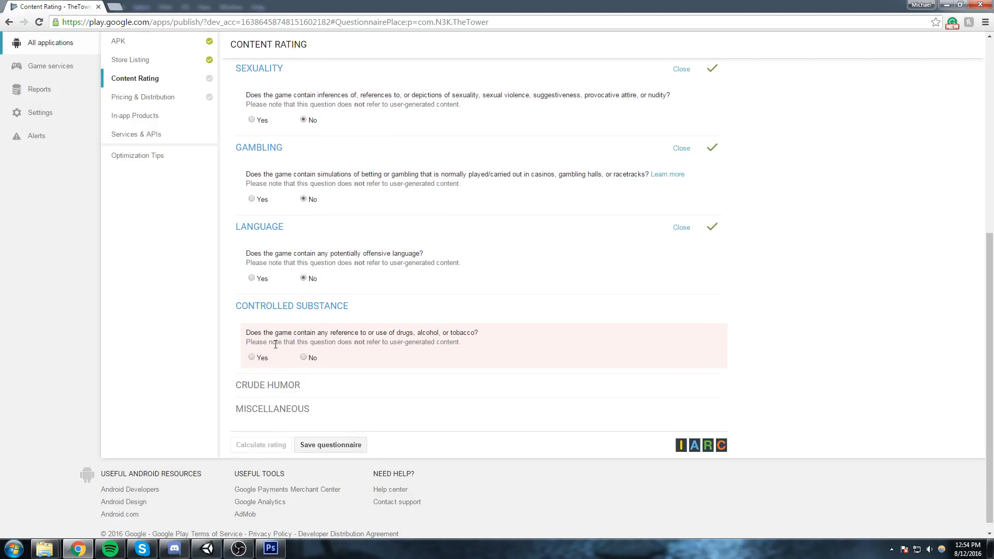
{"action": "left_click", "coordinate": [304, 357]}
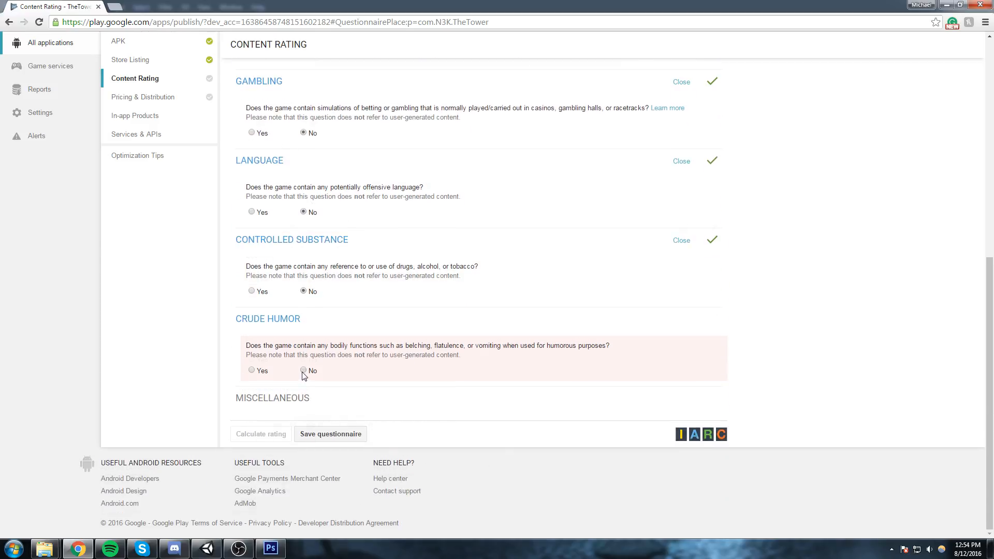
{"action": "left_click", "coordinate": [304, 371]}
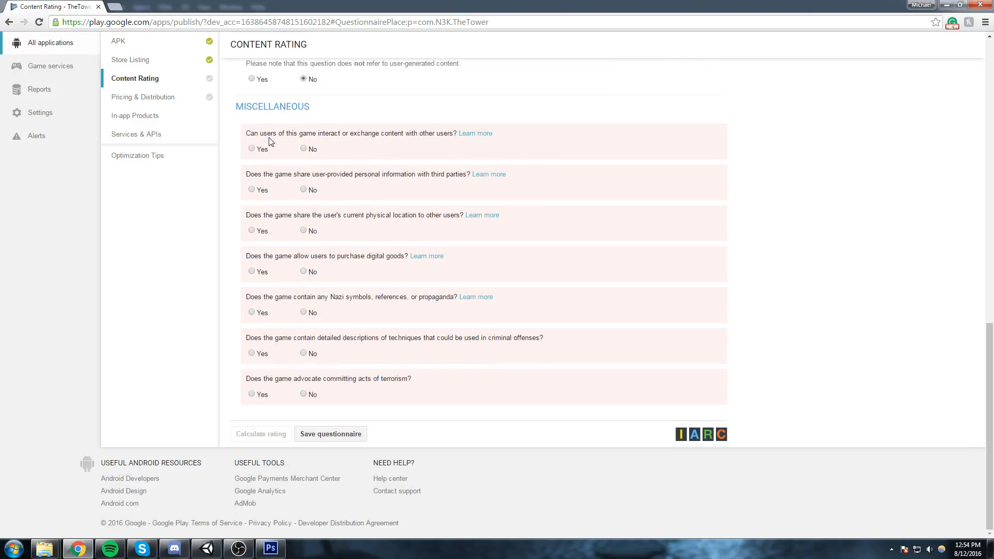
Answer No to all seven Miscellaneous questions, from user interaction and personal data sharing to criminal techniques and terrorism.
{"action": "left_click", "coordinate": [303, 150]}
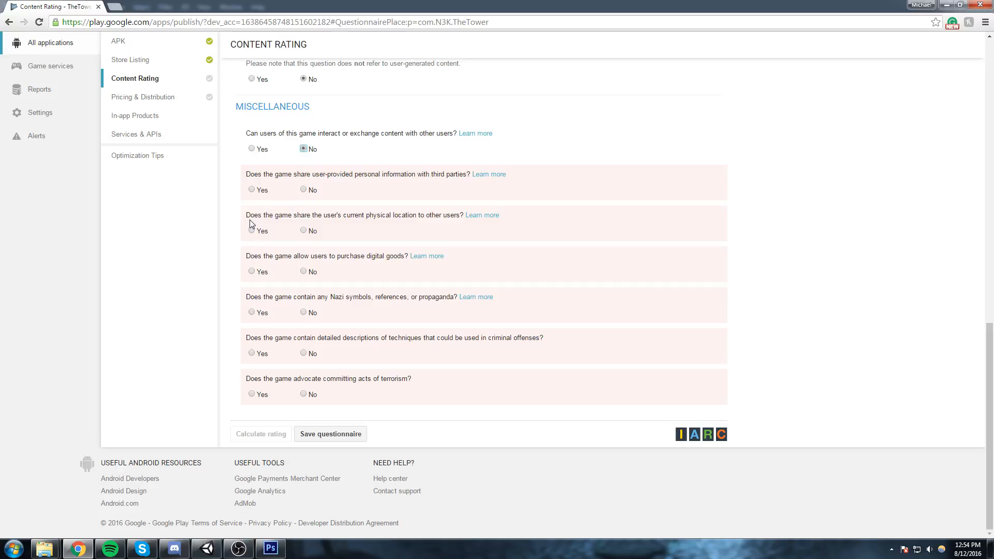
{"action": "left_click", "coordinate": [311, 232]}
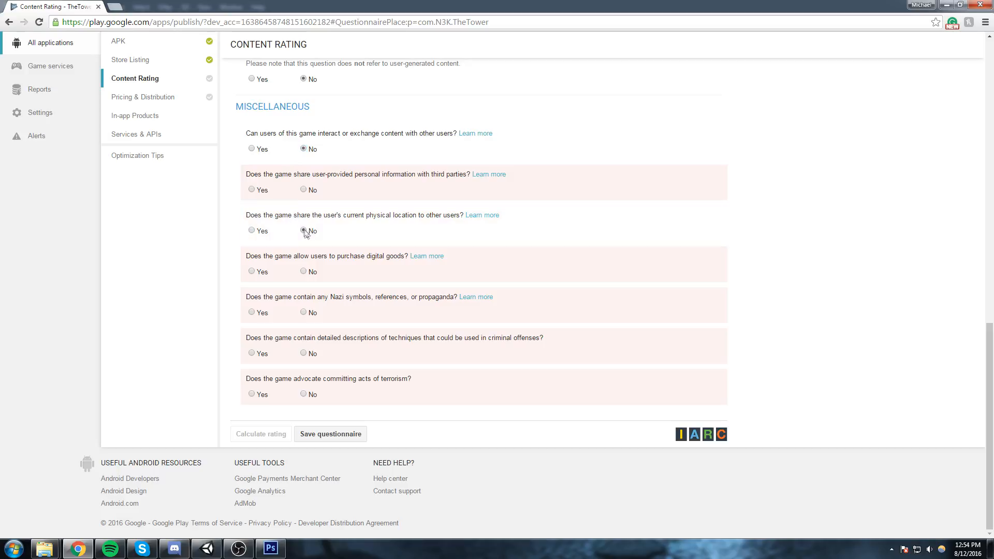
{"action": "left_click", "coordinate": [305, 190]}
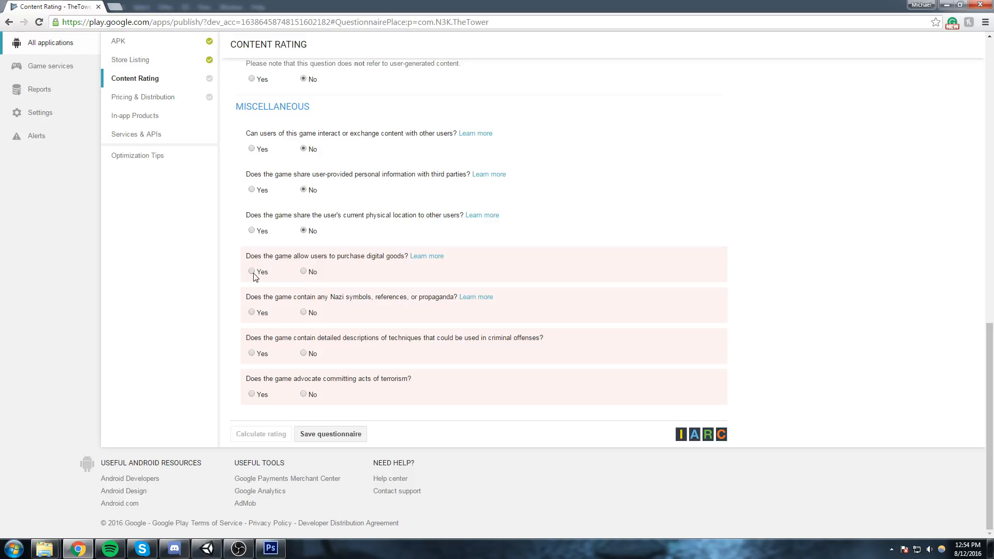
{"action": "left_click", "coordinate": [308, 276]}
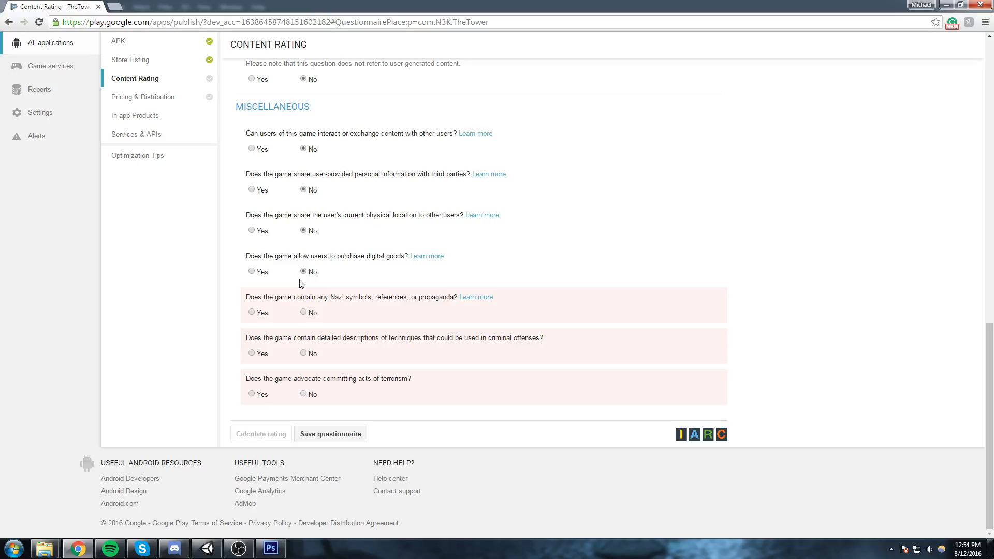
{"action": "left_click", "coordinate": [304, 313]}
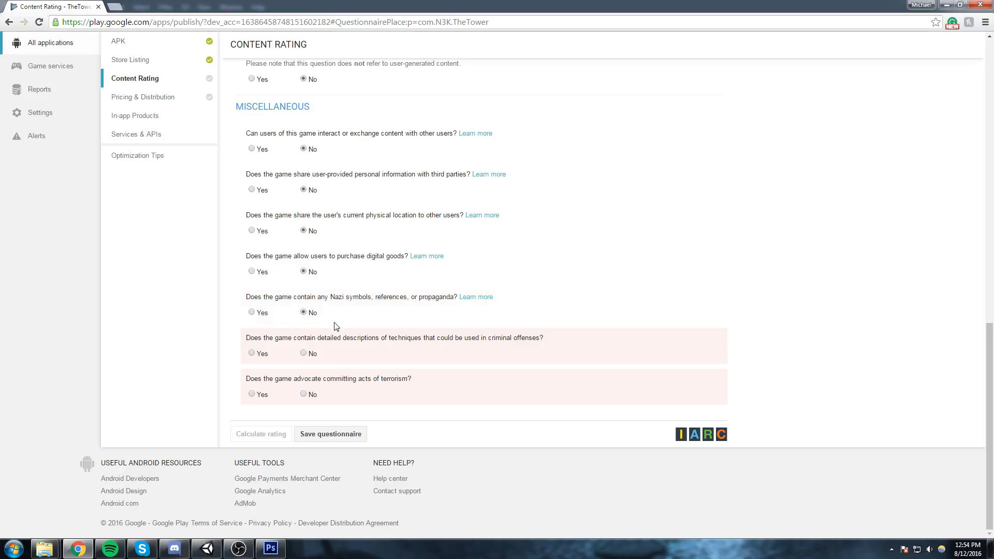
{"action": "left_click_drag", "start_coordinate": [274, 340], "coordinate": [584, 334]}
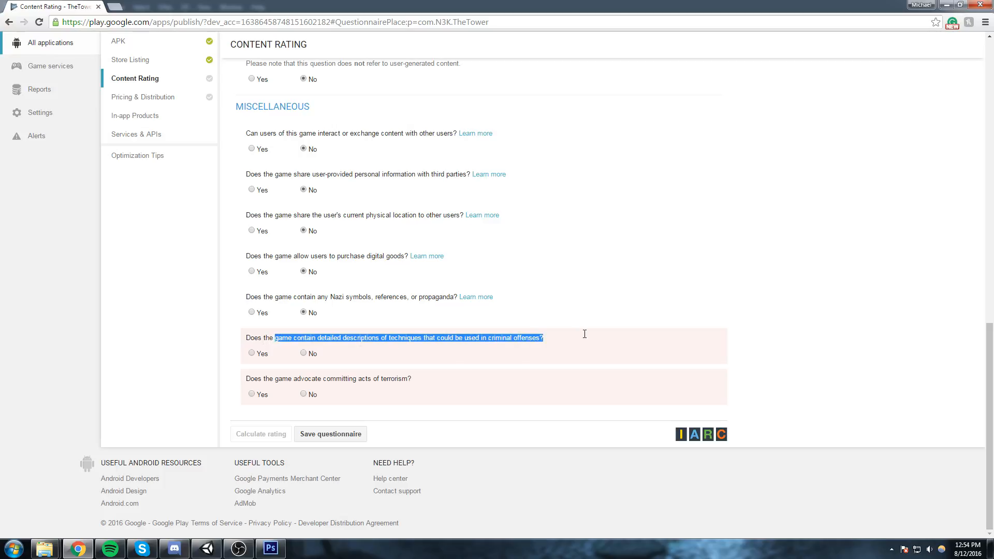
{"action": "left_click", "coordinate": [301, 357]}
{"action": "left_click", "coordinate": [304, 354]}
{"action": "left_click", "coordinate": [304, 394]}
Save the completed content rating questionnaire and calculate the rating.
{"action": "scroll", "coordinate": [328, 415], "scroll_direction": "up", "scroll_amount": 9}
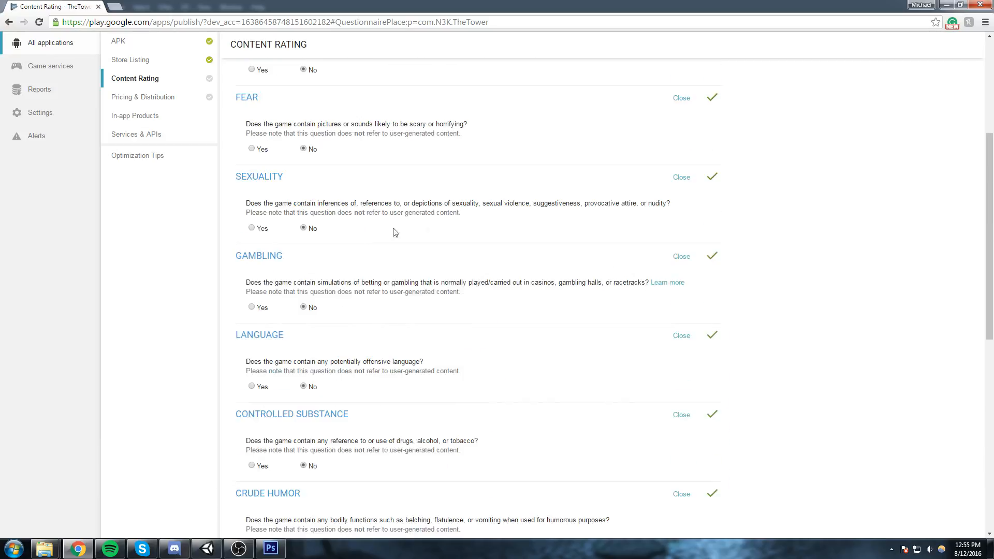
{"action": "scroll", "coordinate": [395, 232], "scroll_direction": "down", "scroll_amount": 10}
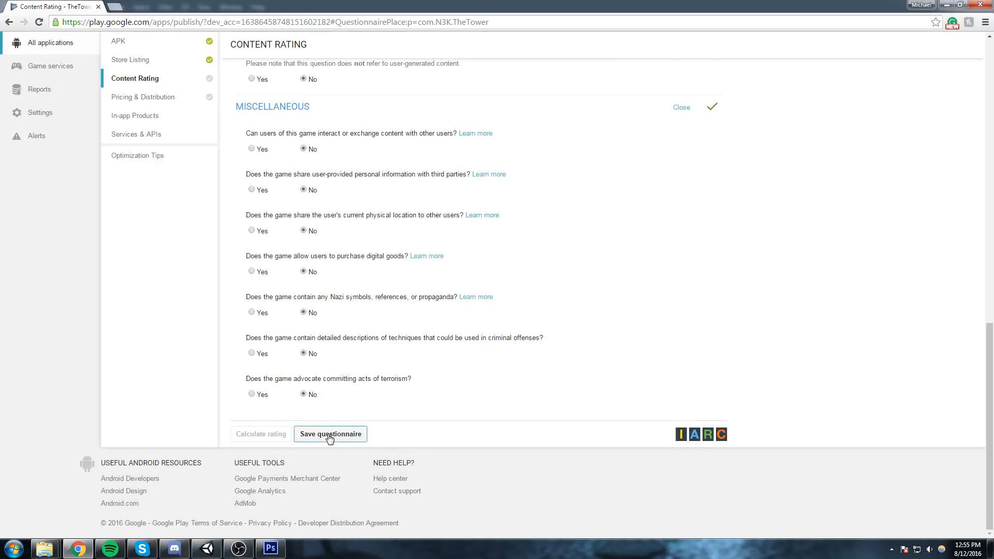
{"action": "left_click", "coordinate": [329, 435]}
{"action": "scroll", "coordinate": [310, 206], "scroll_direction": "down", "scroll_amount": 10}
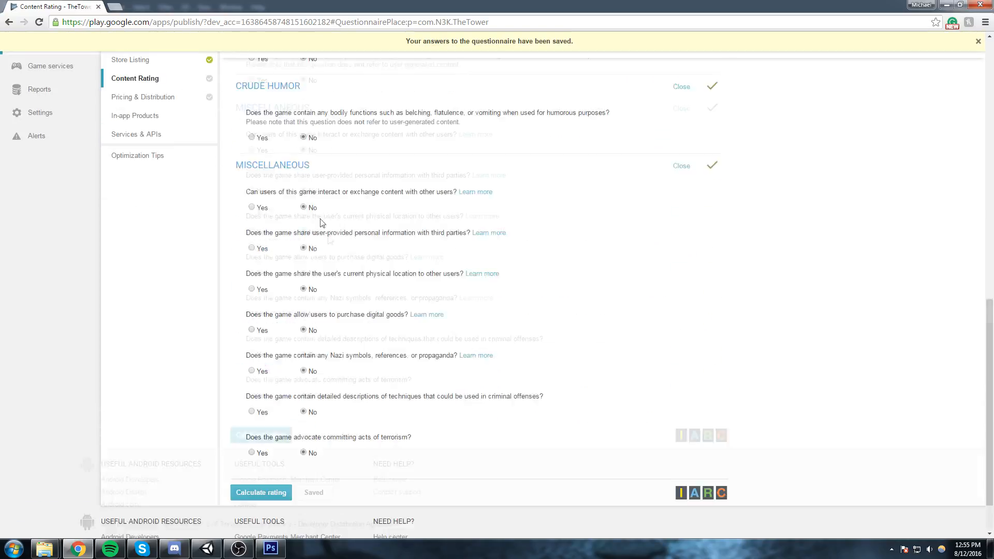
{"action": "left_click", "coordinate": [253, 437]}
Review the calculated ratings for each rating system and apply the rating to the app.
{"action": "scroll", "coordinate": [331, 360], "scroll_direction": "up", "scroll_amount": 3}
{"action": "scroll", "coordinate": [314, 211], "scroll_direction": "down", "scroll_amount": 6}
{"action": "scroll", "coordinate": [454, 195], "scroll_direction": "up", "scroll_amount": 5}
{"action": "scroll", "coordinate": [282, 243], "scroll_direction": "down", "scroll_amount": 1}
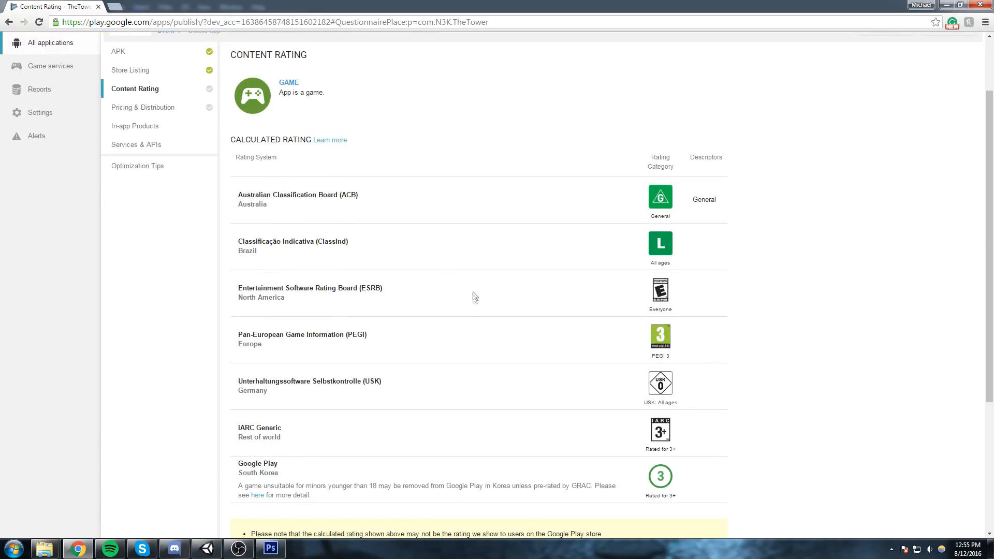
{"action": "scroll", "coordinate": [415, 321], "scroll_direction": "down", "scroll_amount": 3}
{"action": "left_click", "coordinate": [249, 486]}
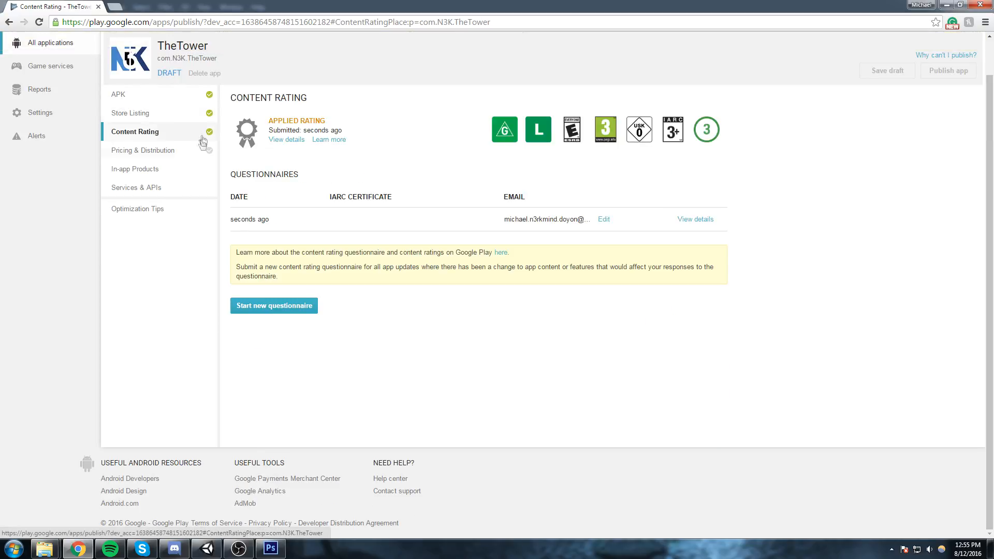
In the app's Pricing & Distribution section, set the application as Free and select all countries for distribution.
{"action": "left_click", "coordinate": [170, 151]}
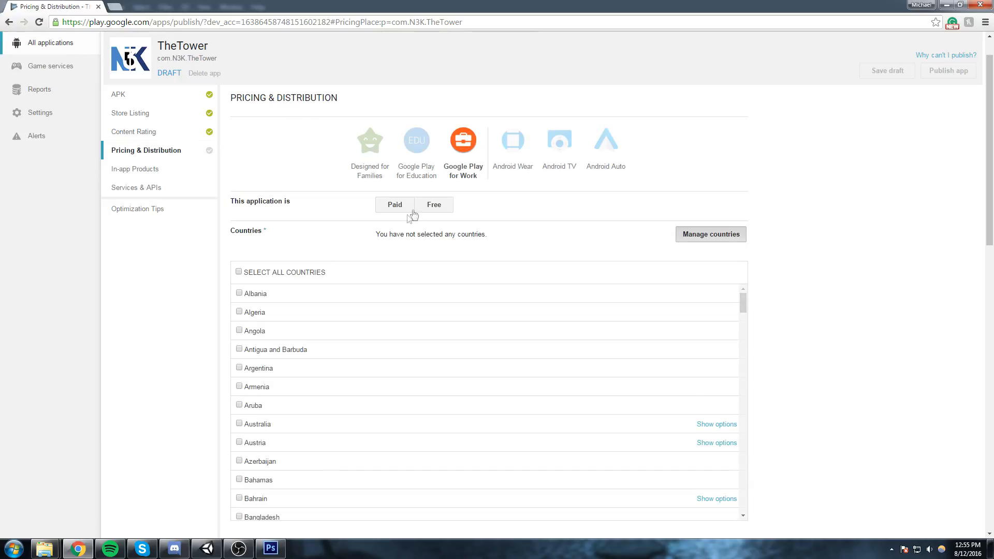
{"action": "left_click", "coordinate": [426, 213]}
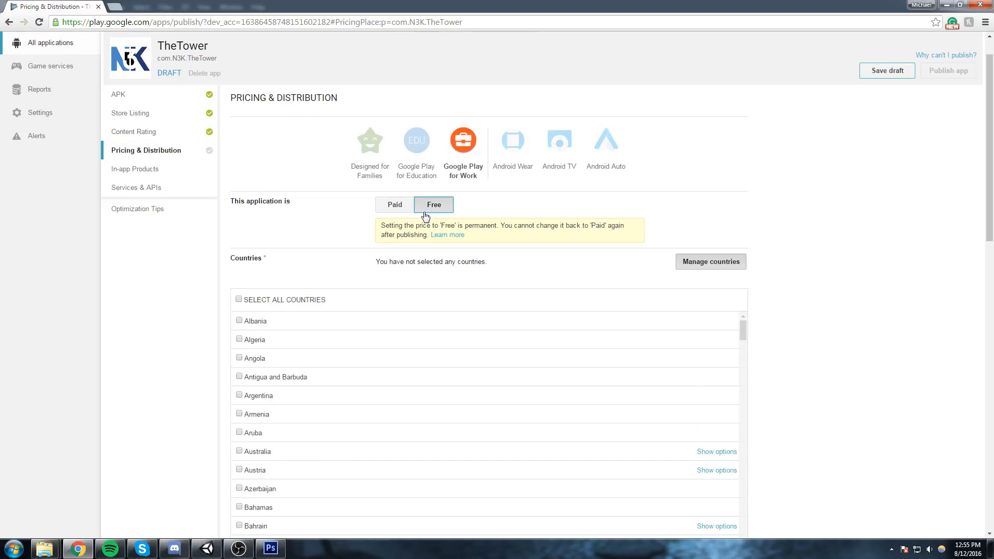
{"action": "scroll", "coordinate": [428, 218], "scroll_direction": "down", "scroll_amount": 1}
{"action": "left_click", "coordinate": [239, 248]}
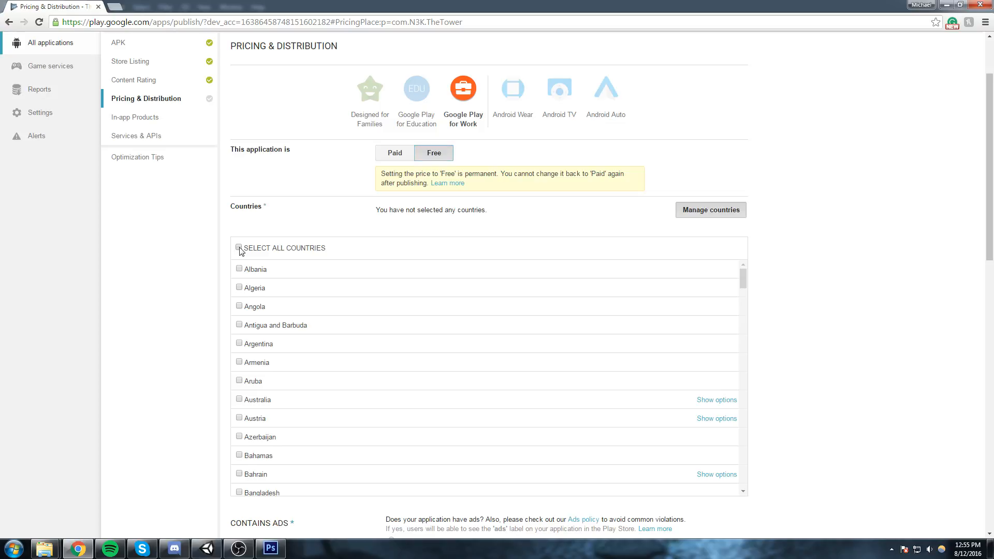
Review the ads declaration, device categories, user programs and consent options of the Pricing & Distribution section.
{"action": "scroll", "coordinate": [309, 251], "scroll_direction": "down", "scroll_amount": 6}
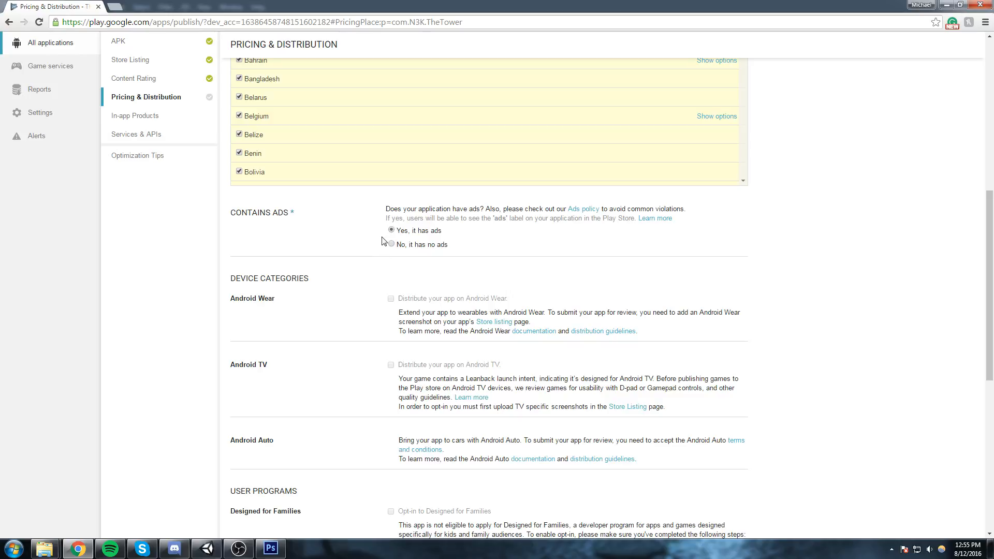
{"action": "scroll", "coordinate": [383, 241], "scroll_direction": "down", "scroll_amount": 4}
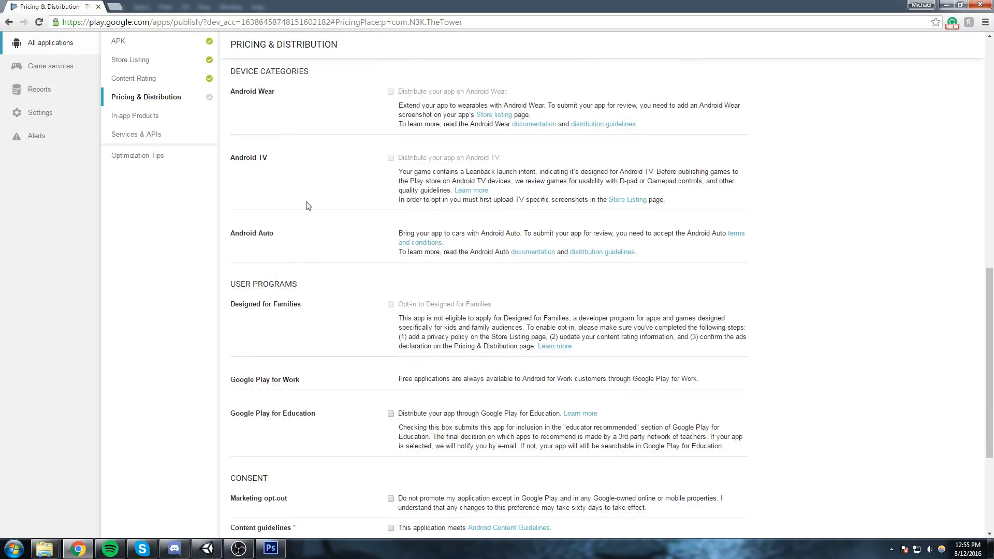
{"action": "scroll", "coordinate": [309, 207], "scroll_direction": "down", "scroll_amount": 2}
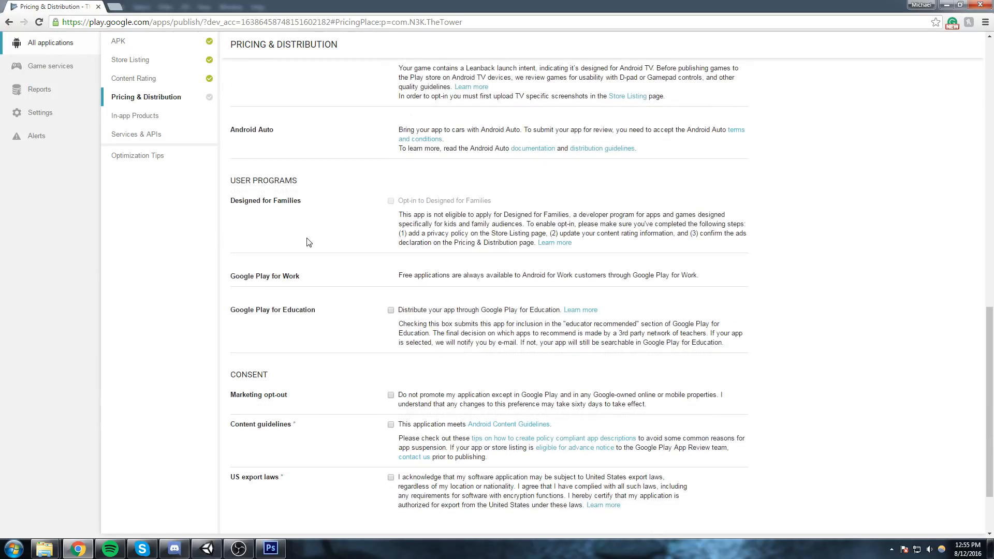
{"action": "scroll", "coordinate": [332, 275], "scroll_direction": "down", "scroll_amount": 2}
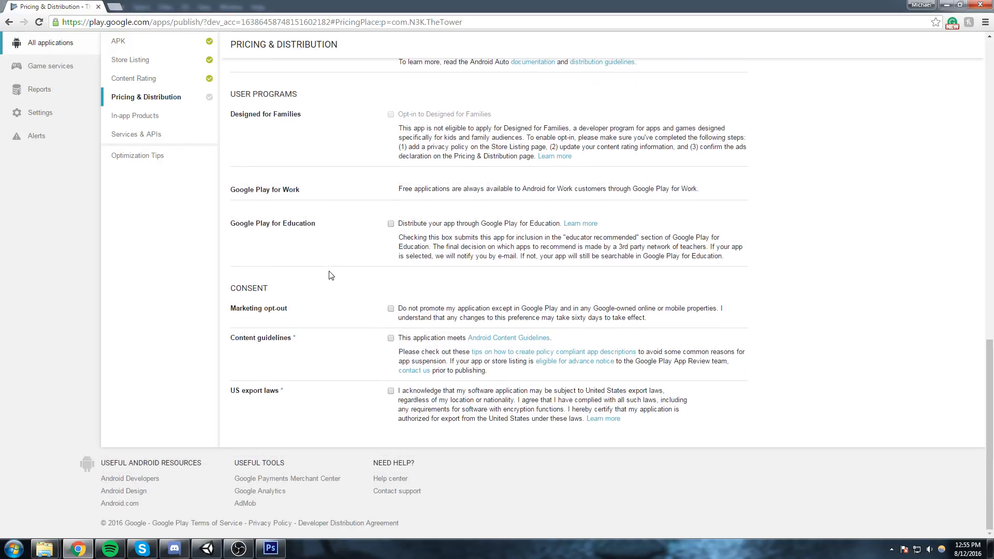
{"action": "scroll", "coordinate": [424, 192], "scroll_direction": "up", "scroll_amount": 1}
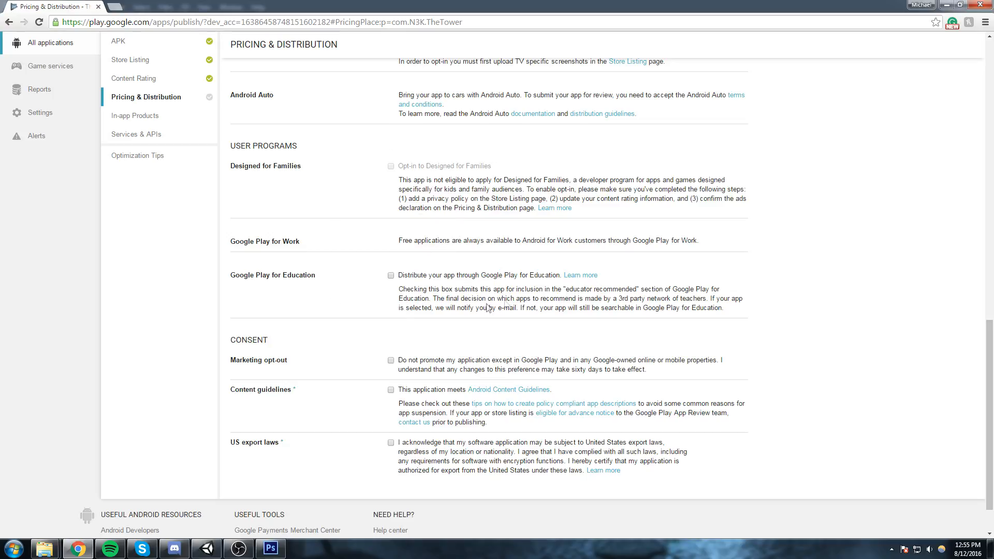
{"action": "scroll", "coordinate": [472, 385], "scroll_direction": "down", "scroll_amount": 1}
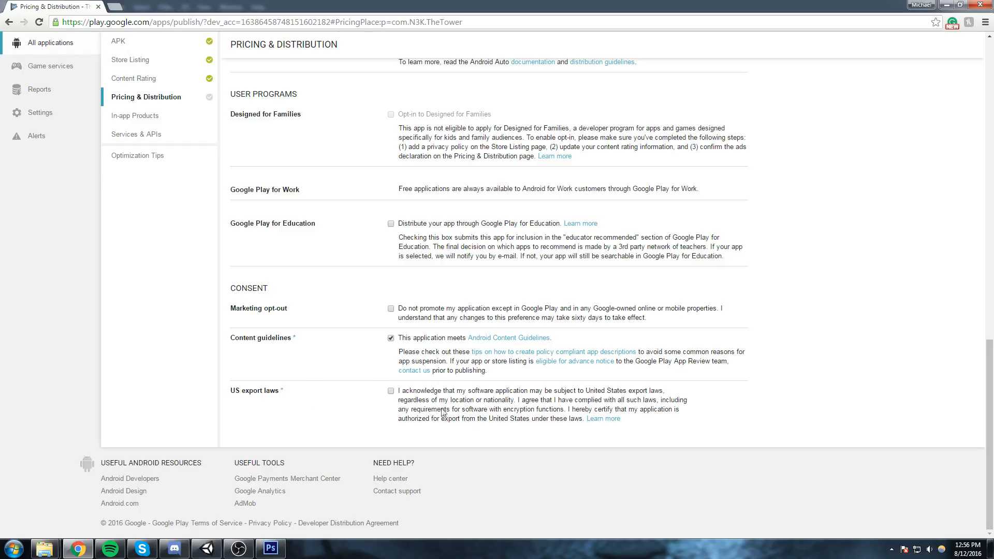
Accept the US export laws acknowledgement and save the Pricing & Distribution draft.
{"action": "scroll", "coordinate": [868, 419], "scroll_direction": "up", "scroll_amount": 15}
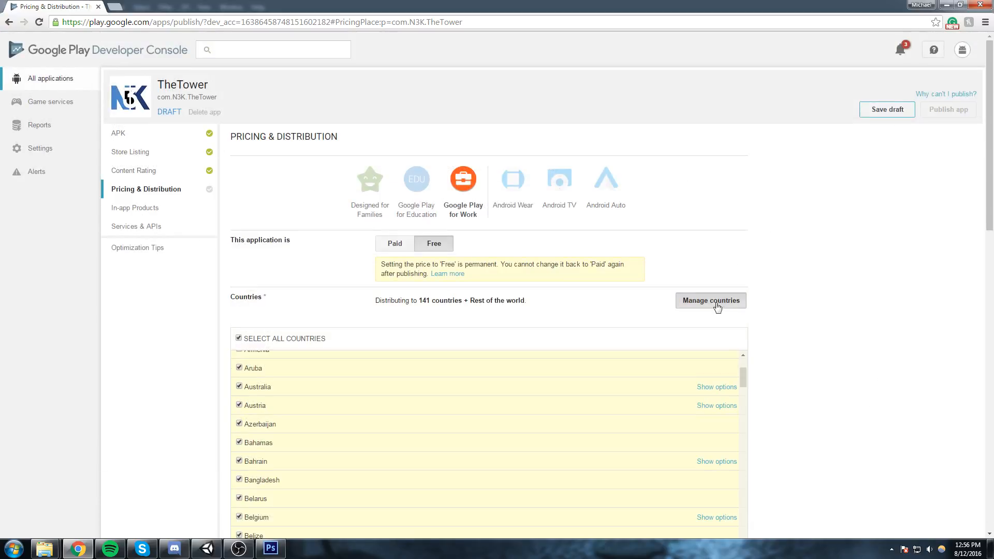
{"action": "left_click", "coordinate": [892, 109]}
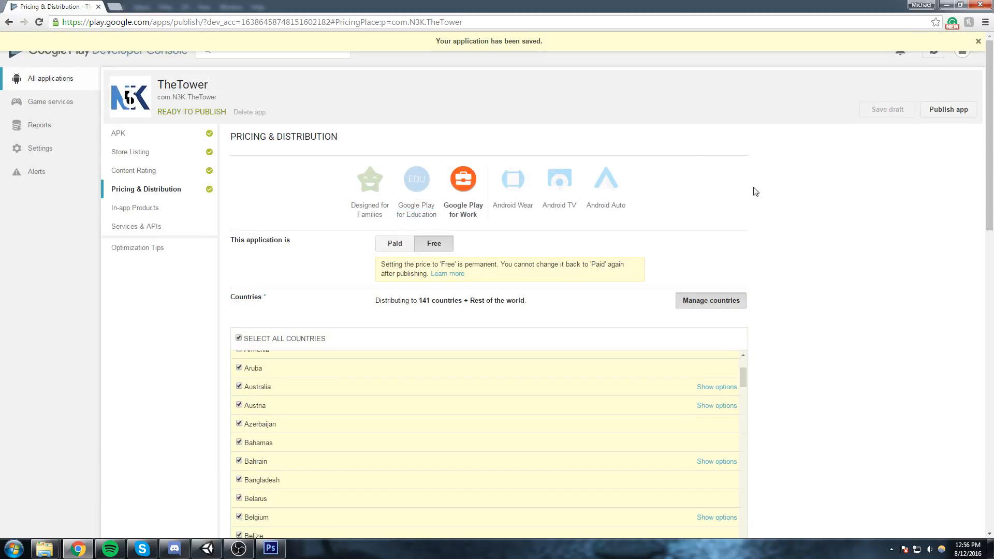
Look through the app's In-app Products and Services & APIs sections and the Game services list.
{"action": "left_click", "coordinate": [150, 209]}
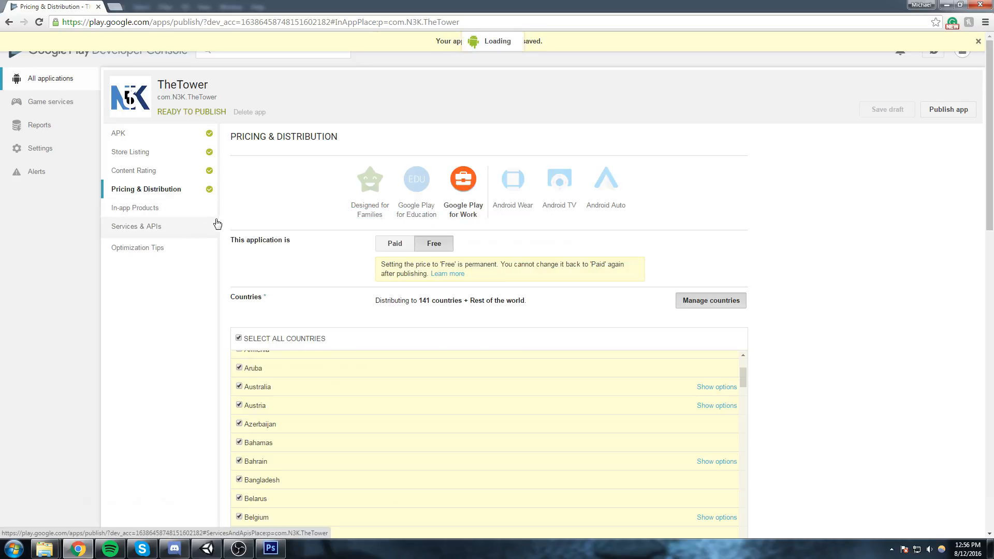
{"action": "left_click", "coordinate": [142, 230]}
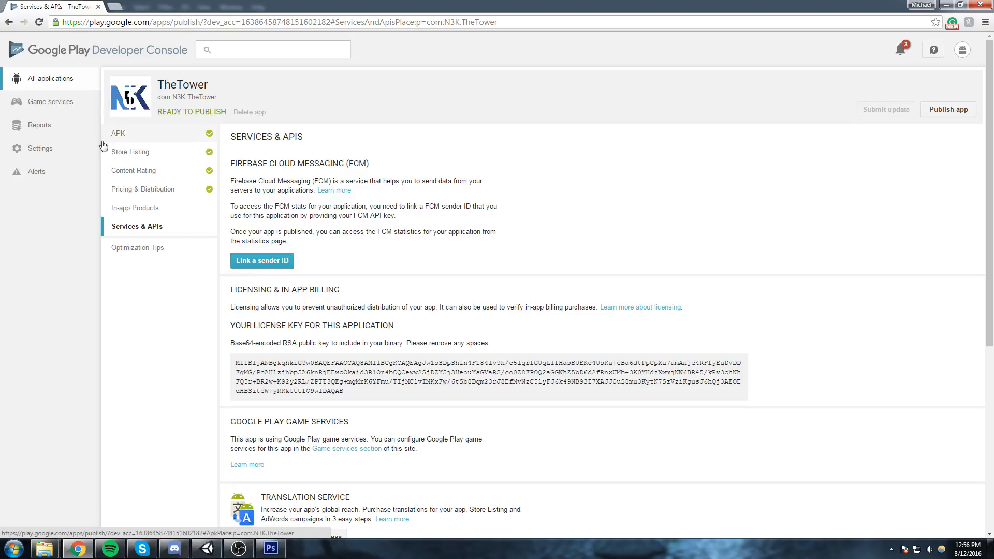
{"action": "left_click", "coordinate": [71, 103]}
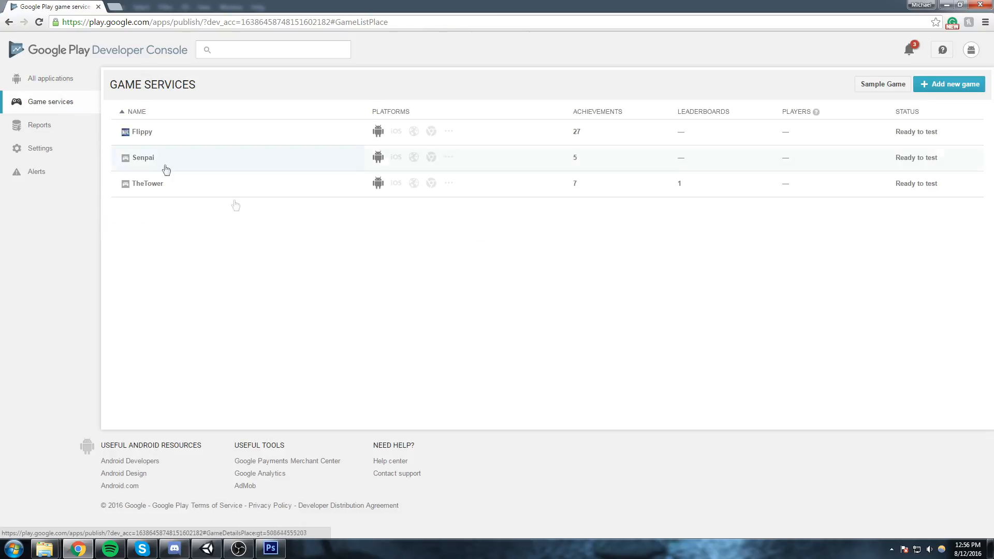
{"action": "left_click", "coordinate": [224, 195]}
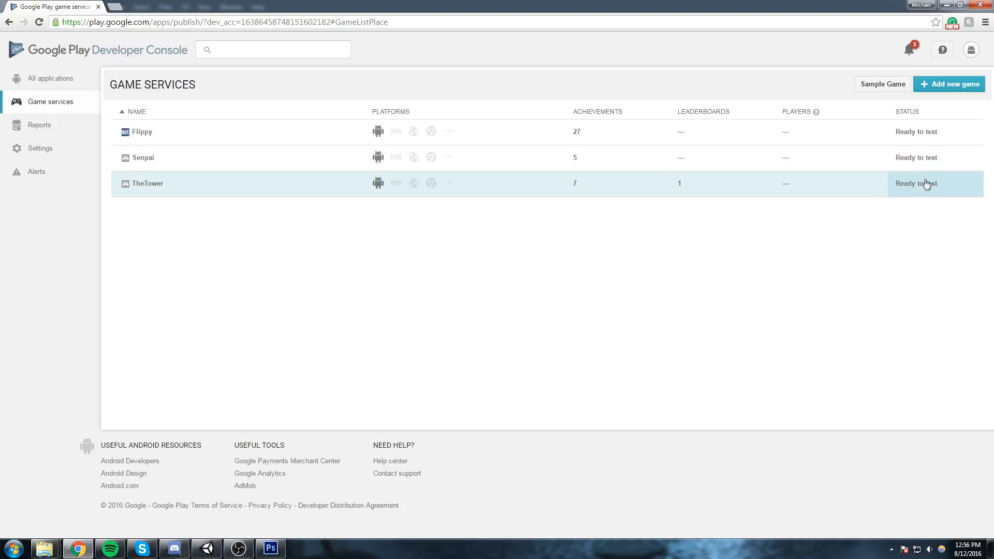
Try to publish TheTower 1.1 from the application list, declining to publish it without published game services.
{"action": "left_click", "coordinate": [16, 85]}
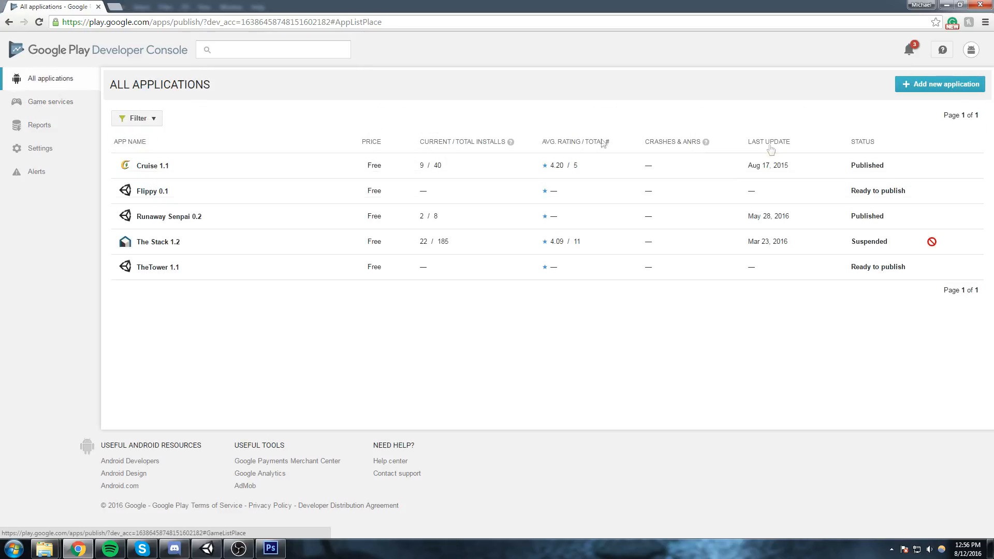
{"action": "left_click", "coordinate": [200, 273]}
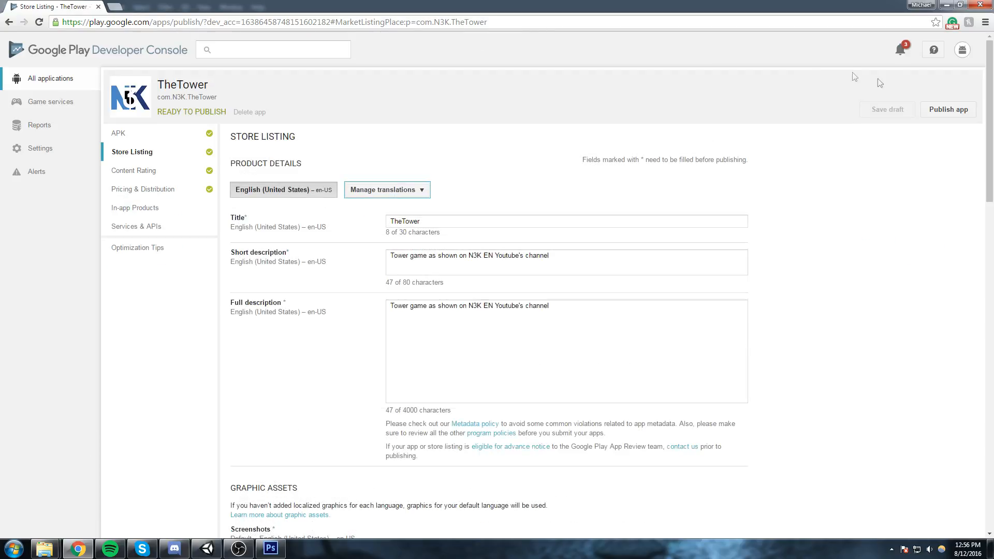
{"action": "left_click", "coordinate": [937, 109]}
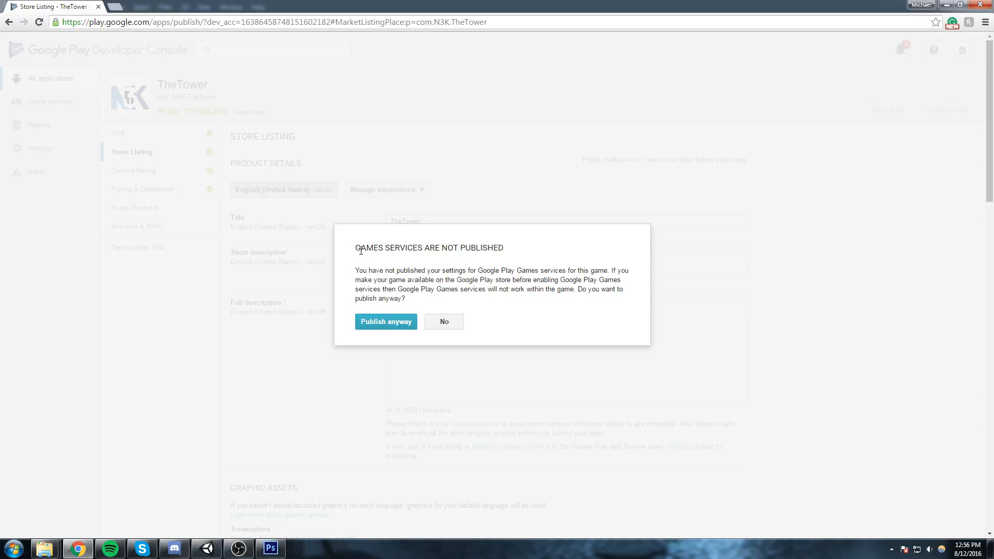
{"action": "left_click_drag", "start_coordinate": [356, 250], "coordinate": [512, 243]}
{"action": "left_click", "coordinate": [444, 321]}
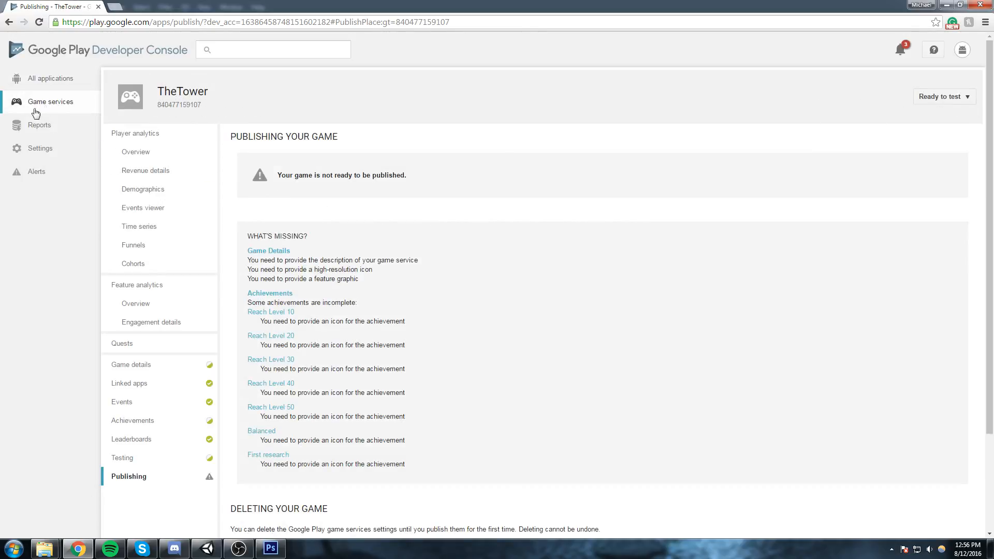
Examine the missing requirements on the Publishing page of TheTower's game services.
{"action": "left_click_drag", "start_coordinate": [222, 97], "coordinate": [154, 105]}
{"action": "left_click", "coordinate": [191, 104]}
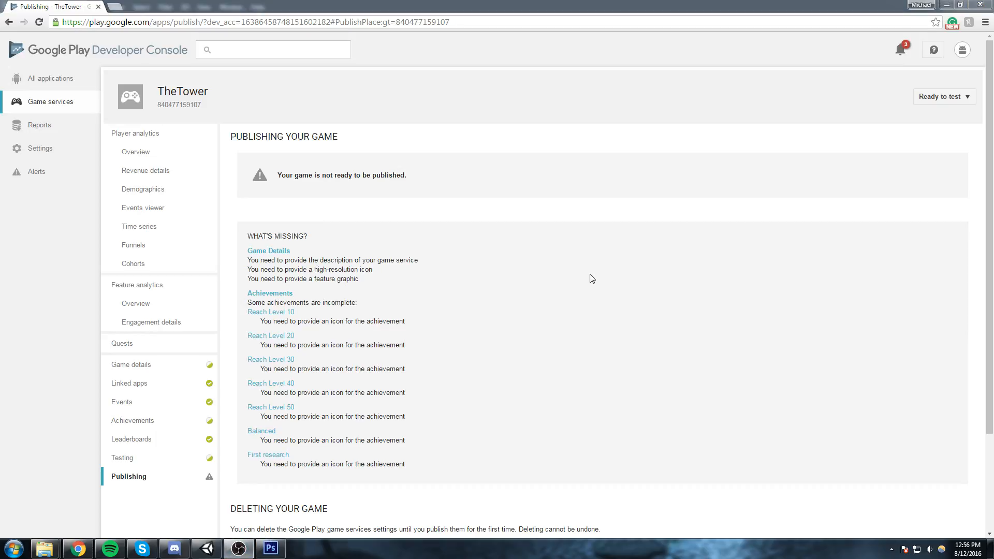
{"action": "scroll", "coordinate": [573, 205], "scroll_direction": "down", "scroll_amount": 3}
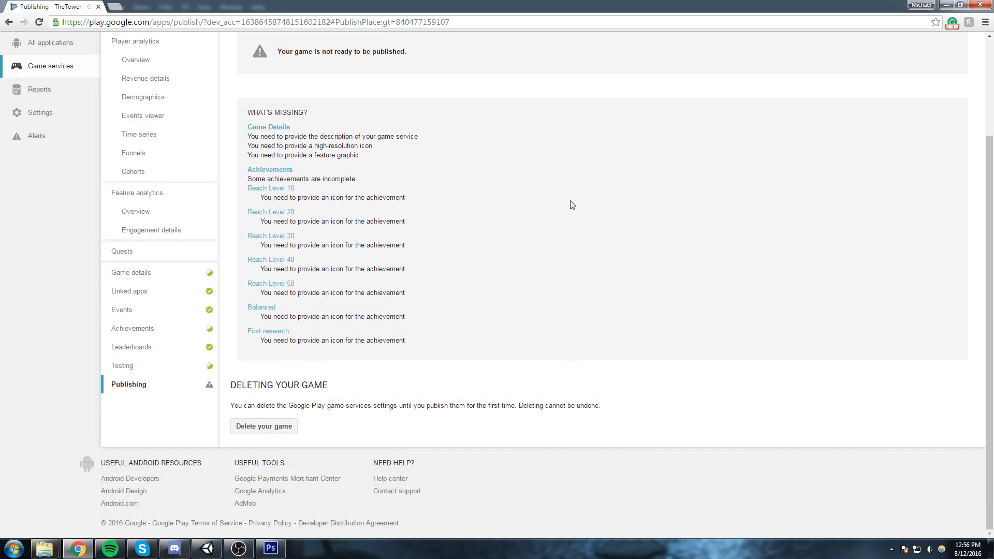
{"action": "scroll", "coordinate": [232, 196], "scroll_direction": "up", "scroll_amount": 3}
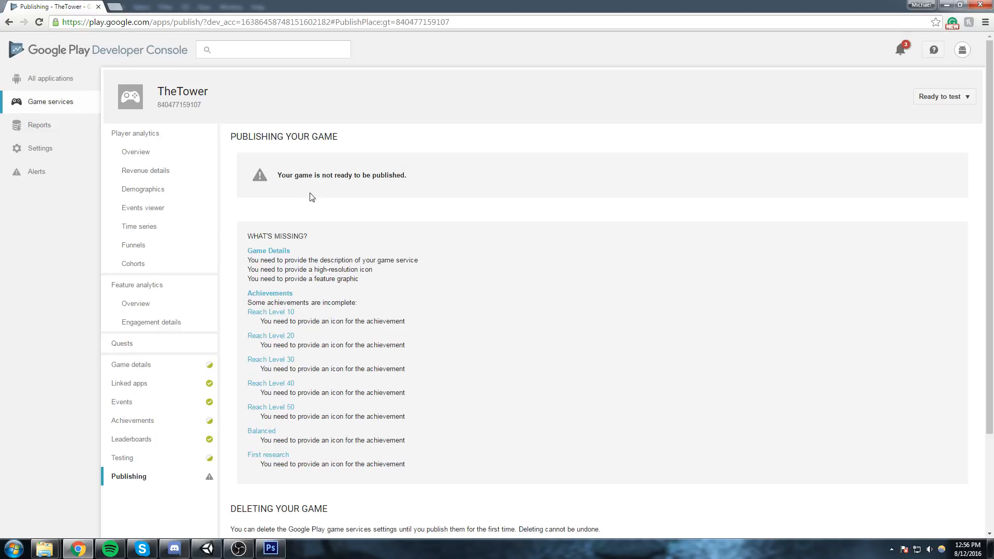
{"action": "scroll", "coordinate": [311, 198], "scroll_direction": "down", "scroll_amount": 3}
{"action": "scroll", "coordinate": [304, 198], "scroll_direction": "up", "scroll_amount": 3}
{"action": "scroll", "coordinate": [298, 218], "scroll_direction": "down", "scroll_amount": 3}
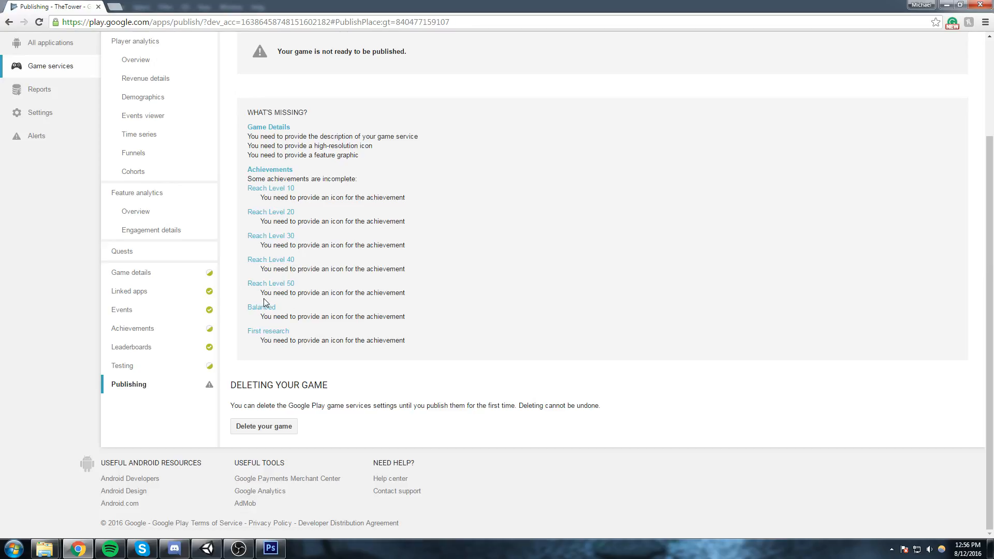
{"action": "scroll", "coordinate": [277, 290], "scroll_direction": "up", "scroll_amount": 3}
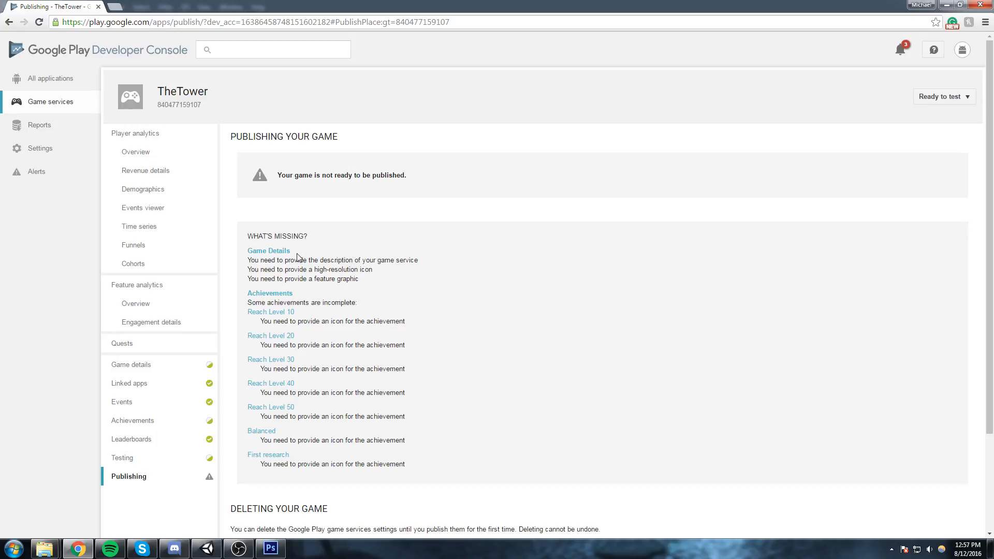
Enter "Game services for TheTower game" as the description in TheTower's game details.
{"action": "left_click", "coordinate": [277, 251]}
{"action": "left_click", "coordinate": [445, 249]}
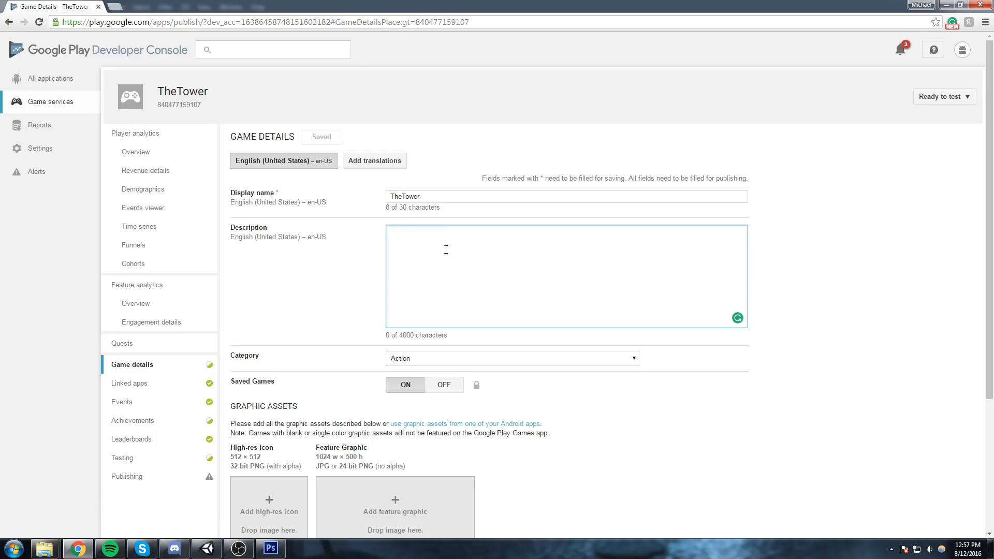
{"action": "key", "text": "ctrl+v"}
{"action": "key", "text": "ctrl+a"}
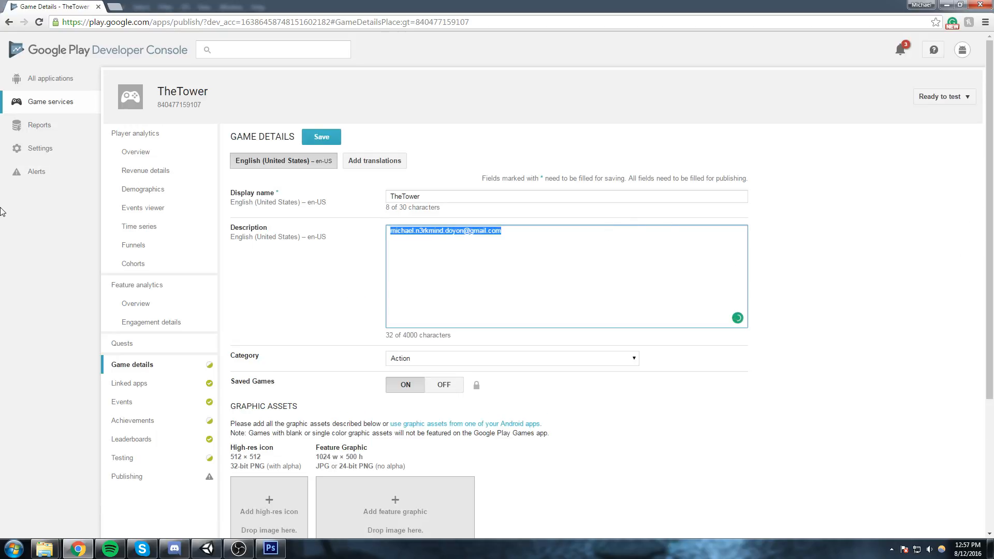
{"action": "key", "text": "BackSpace"}
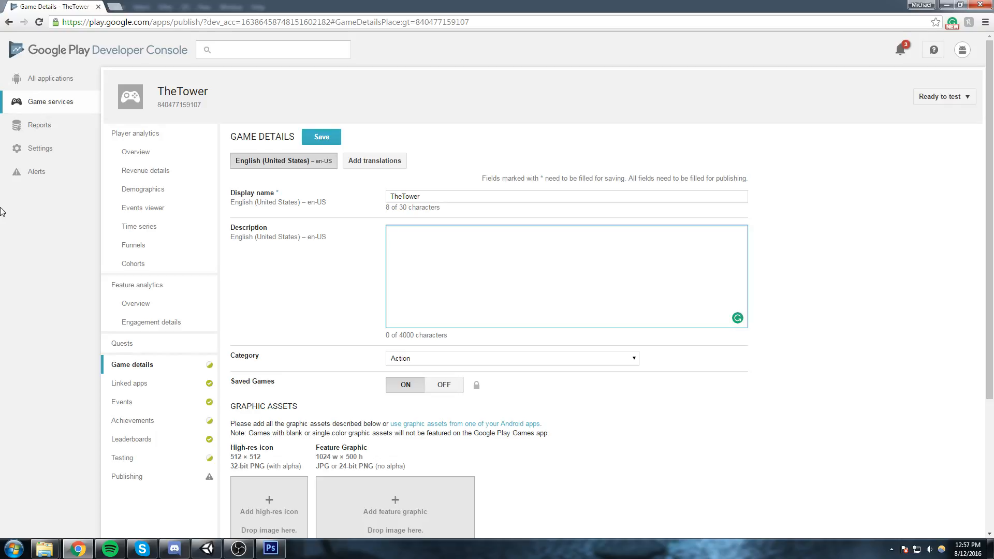
{"action": "type", "text": "Game services for TheTower game"}
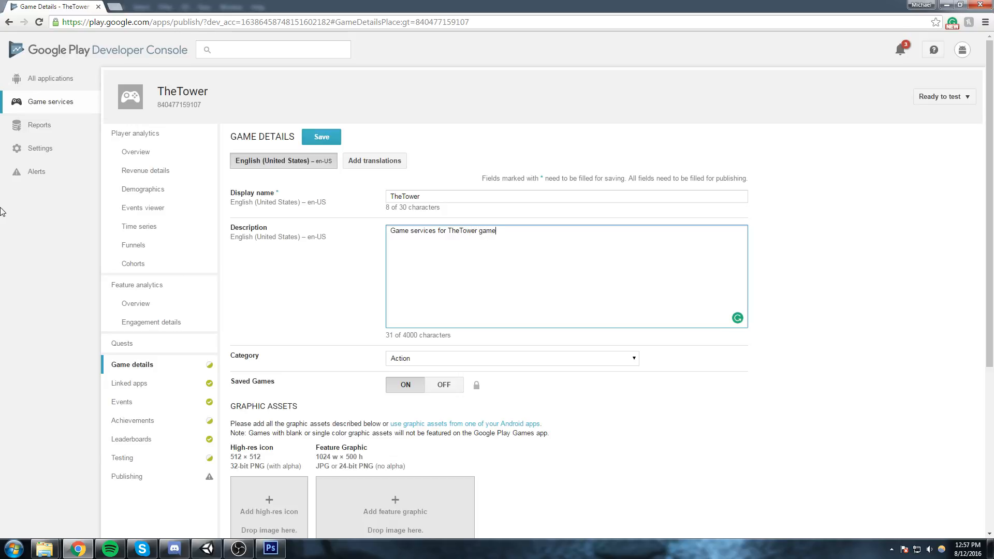
Upload the hi-resIcon PNG from the Desktop as the high-res icon of the game services.
{"action": "scroll", "coordinate": [162, 233], "scroll_direction": "down", "scroll_amount": 1}
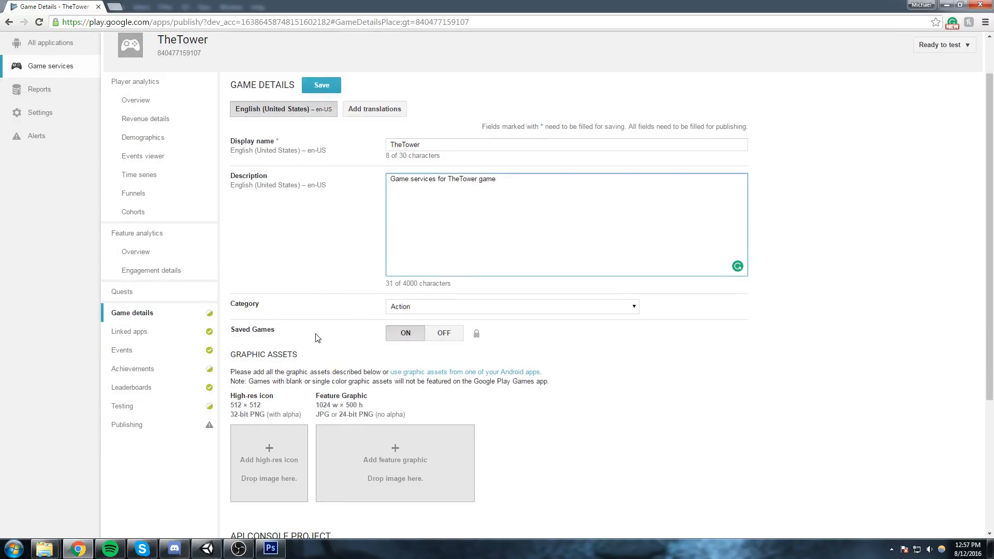
{"action": "scroll", "coordinate": [220, 353], "scroll_direction": "down", "scroll_amount": 1}
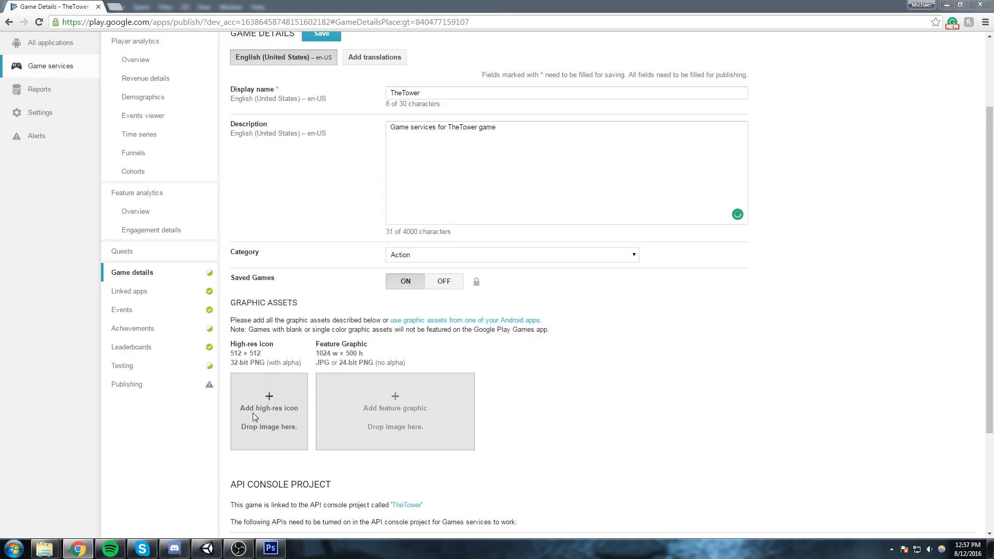
{"action": "left_click", "coordinate": [253, 412]}
{"action": "scroll", "coordinate": [478, 165], "scroll_direction": "down", "scroll_amount": 3}
{"action": "scroll", "coordinate": [477, 165], "scroll_direction": "down", "scroll_amount": 4}
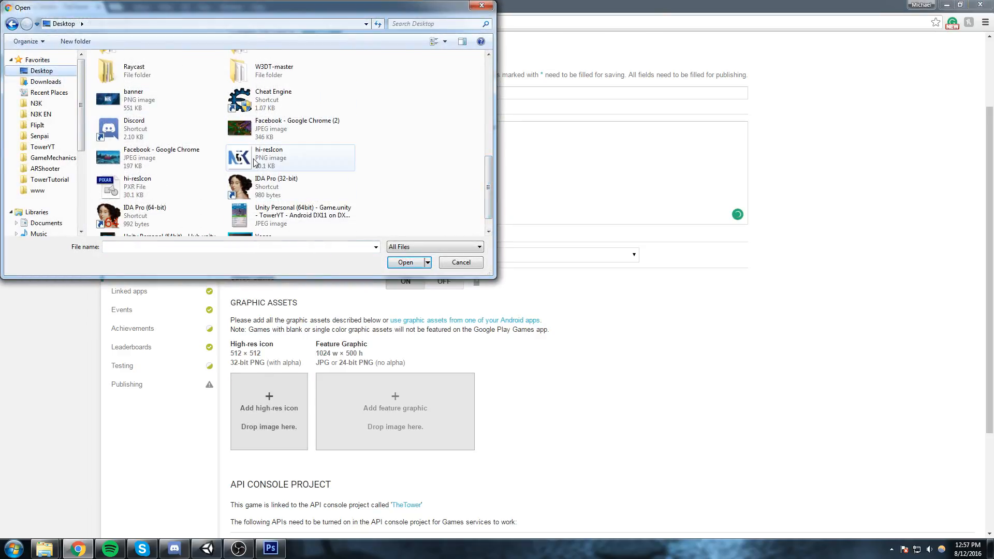
{"action": "left_click", "coordinate": [255, 162]}
{"action": "key", "text": "Return"}
Upload the banner PNG from the Desktop as the feature graphic and save the game details.
{"action": "left_click", "coordinate": [412, 400]}
{"action": "scroll", "coordinate": [492, 183], "scroll_direction": "down", "scroll_amount": 5}
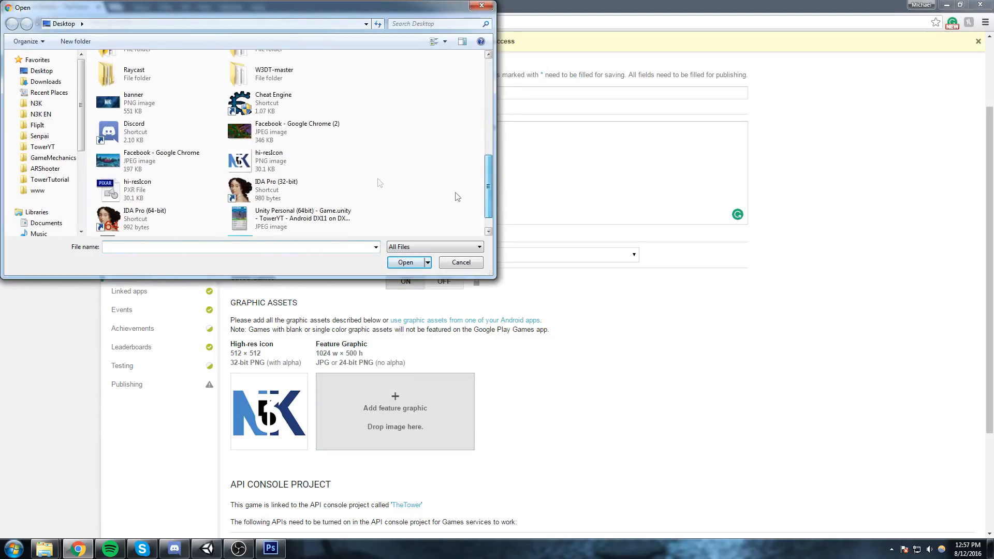
{"action": "left_click", "coordinate": [155, 189]}
{"action": "left_click", "coordinate": [156, 106]}
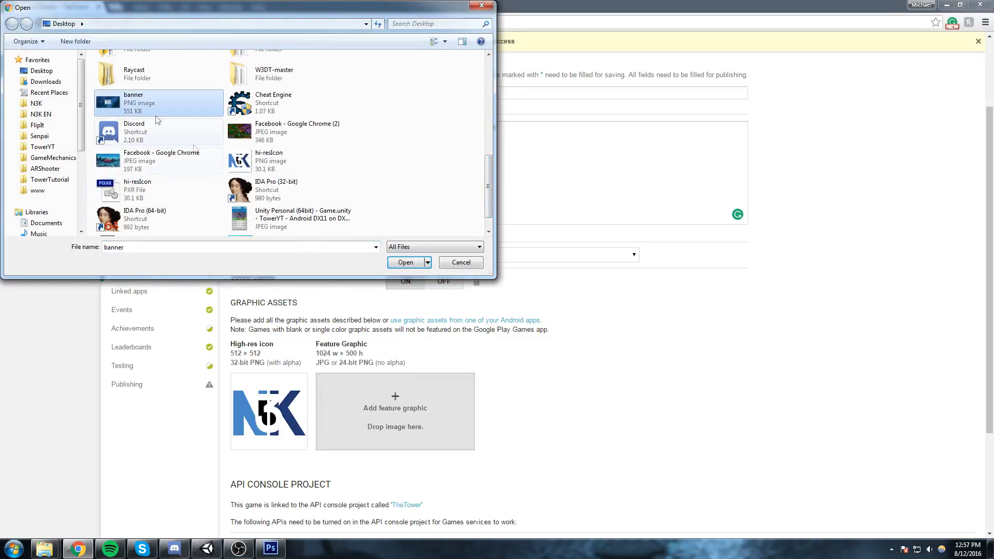
{"action": "left_click", "coordinate": [405, 262]}
{"action": "scroll", "coordinate": [304, 347], "scroll_direction": "down", "scroll_amount": 3}
{"action": "scroll", "coordinate": [304, 347], "scroll_direction": "up", "scroll_amount": 4}
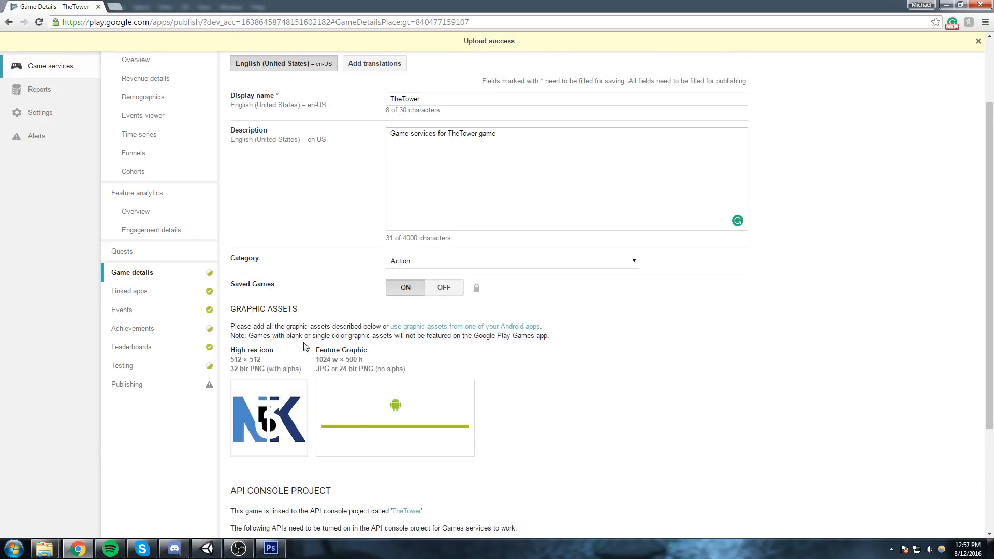
{"action": "scroll", "coordinate": [835, 128], "scroll_direction": "up", "scroll_amount": 1}
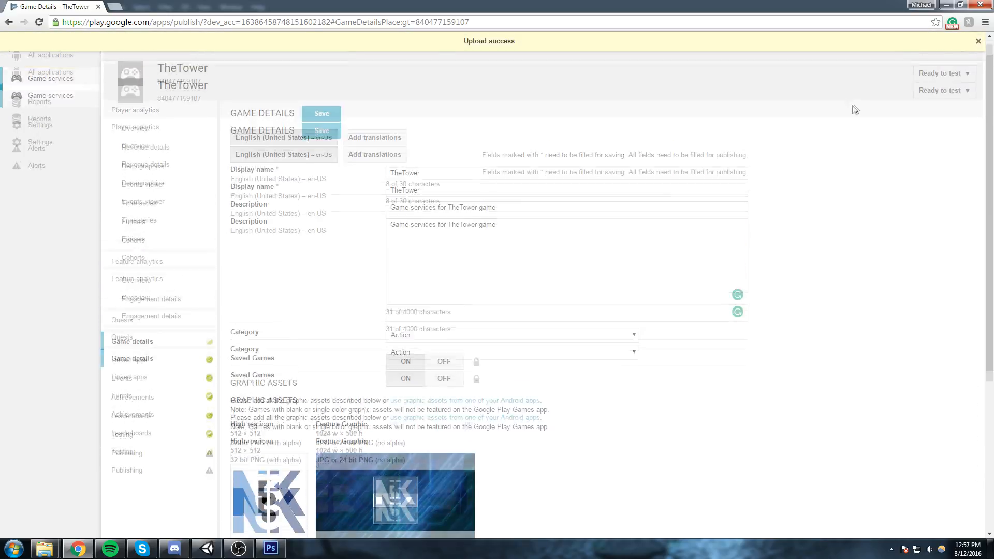
{"action": "left_click", "coordinate": [317, 137]}
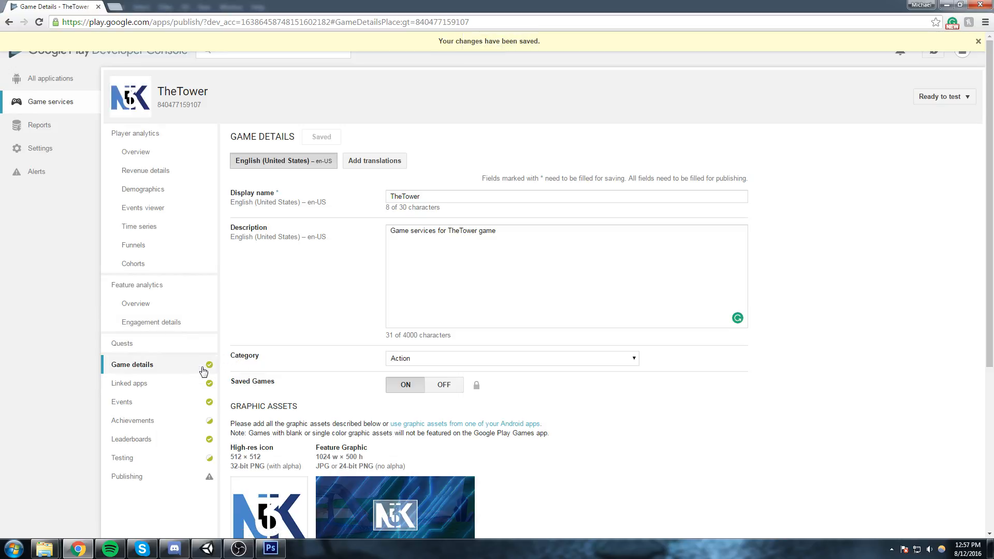
Add the hi-resIcon PNG as the icon of the Reach Level 10 achievement and save it.
{"action": "scroll", "coordinate": [212, 386], "scroll_direction": "down", "scroll_amount": 2}
{"action": "left_click", "coordinate": [202, 331]}
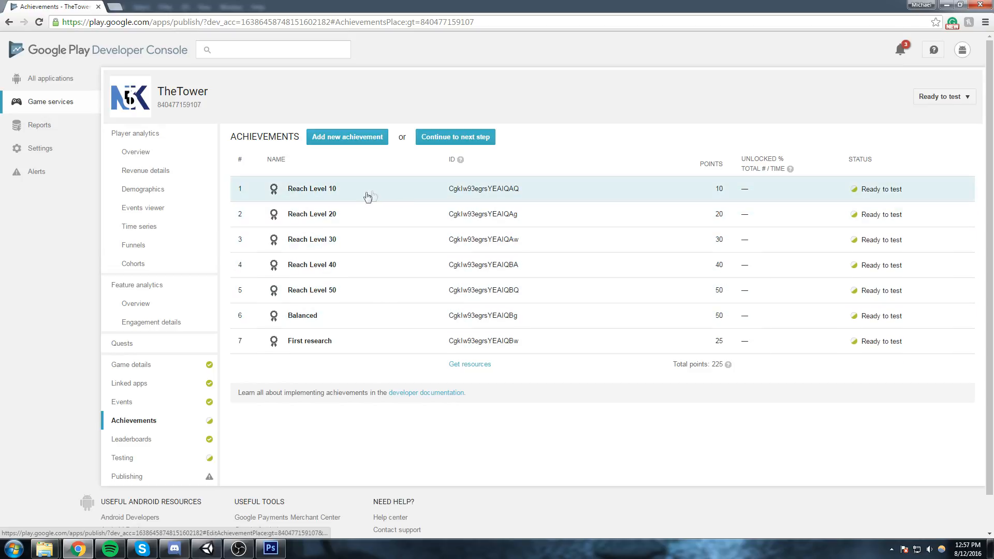
{"action": "left_click", "coordinate": [367, 195]}
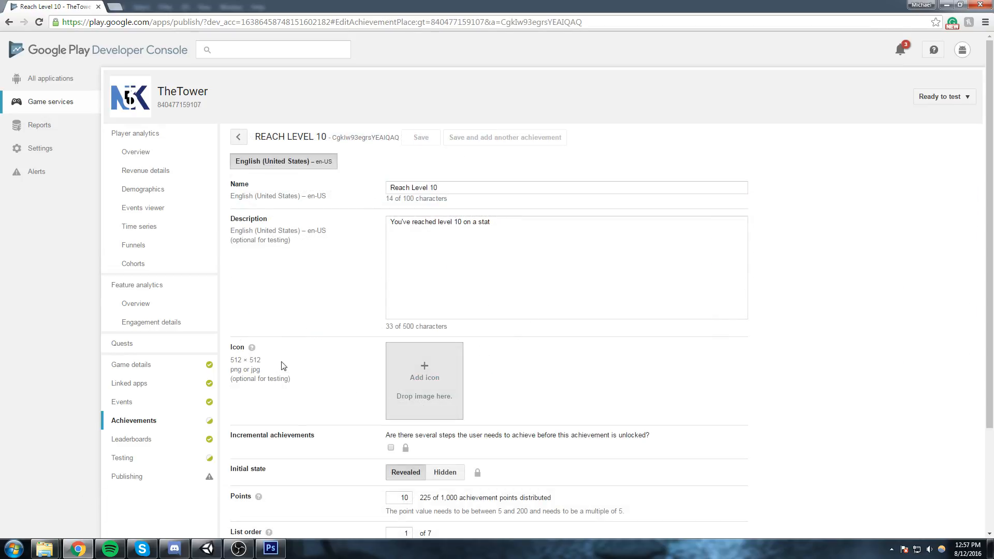
{"action": "left_click", "coordinate": [424, 377]}
{"action": "scroll", "coordinate": [480, 176], "scroll_direction": "down", "scroll_amount": 5}
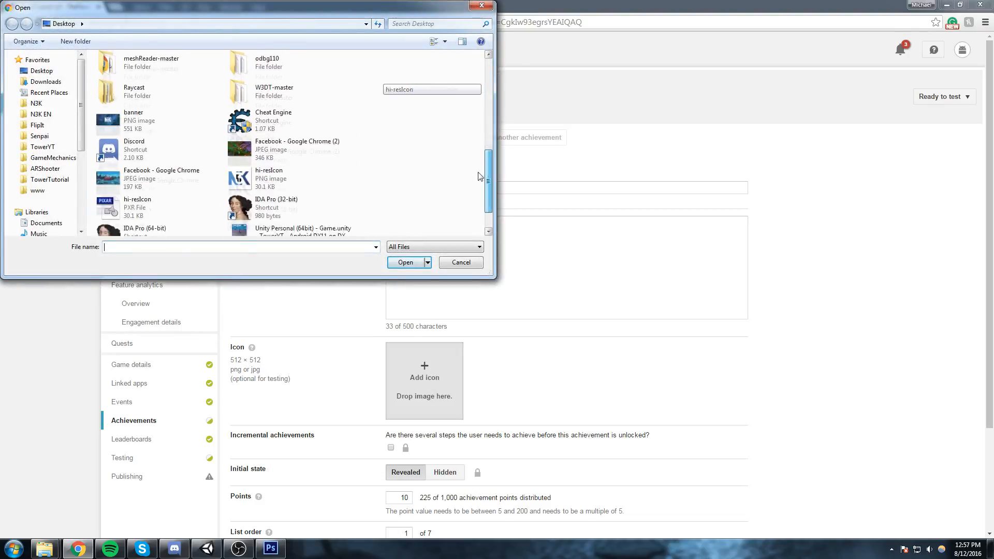
{"action": "left_click", "coordinate": [285, 158]}
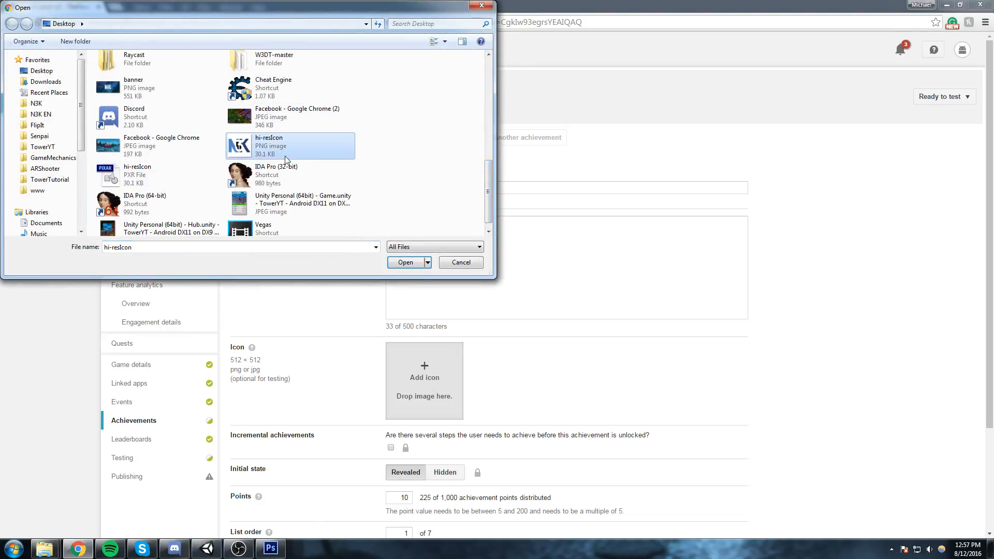
{"action": "left_click", "coordinate": [197, 247]}
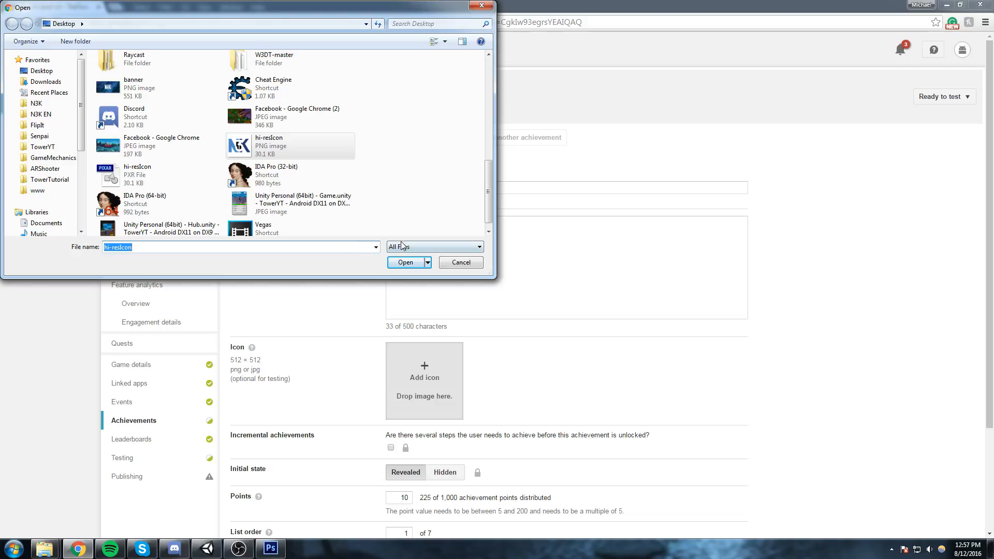
{"action": "left_click", "coordinate": [406, 262]}
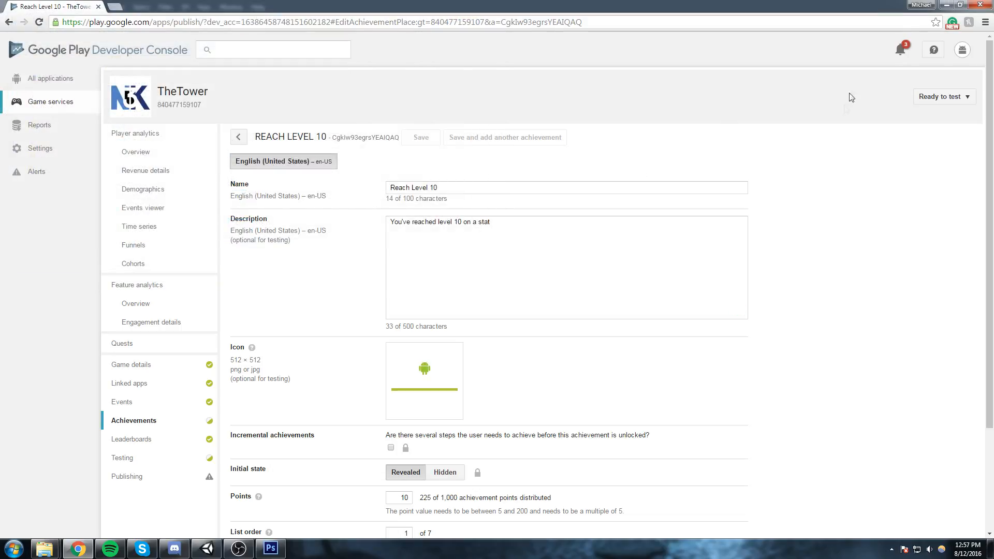
{"action": "left_click", "coordinate": [421, 137]}
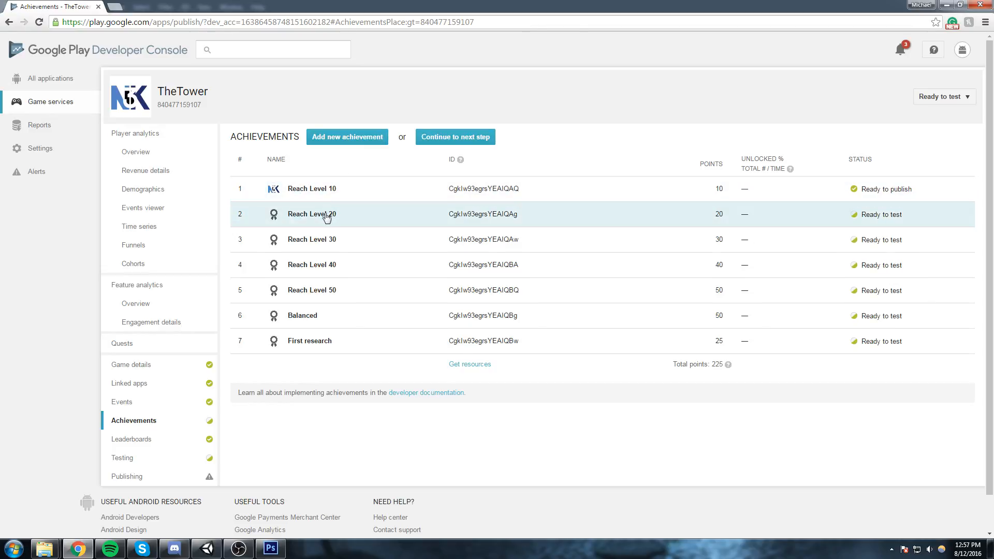
Add hi-resIcon.png from the Desktop as the icon of the Reach Level 20 achievement and save it.
{"action": "left_click", "coordinate": [295, 213]}
{"action": "scroll", "coordinate": [428, 330], "scroll_direction": "down", "scroll_amount": 2}
{"action": "left_click", "coordinate": [425, 306]}
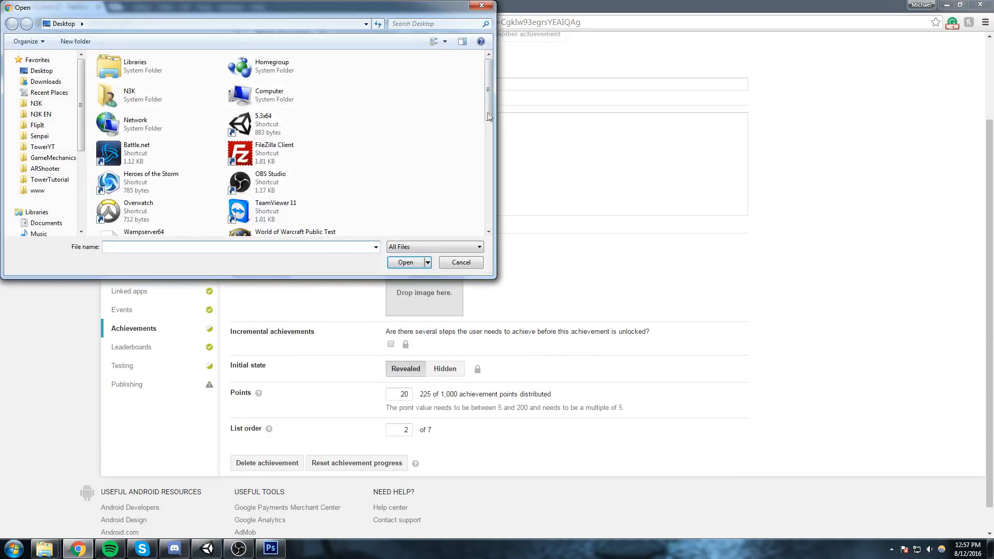
{"action": "type", "text": "hi-resIcon"}
{"action": "left_click", "coordinate": [155, 257]}
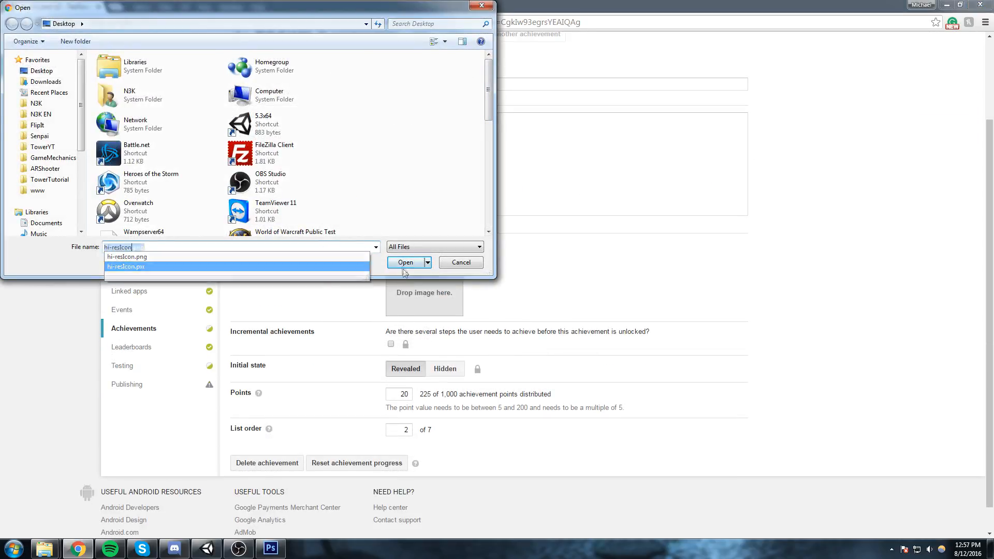
{"action": "key", "text": "Return"}
{"action": "scroll", "coordinate": [425, 272], "scroll_direction": "up", "scroll_amount": 3}
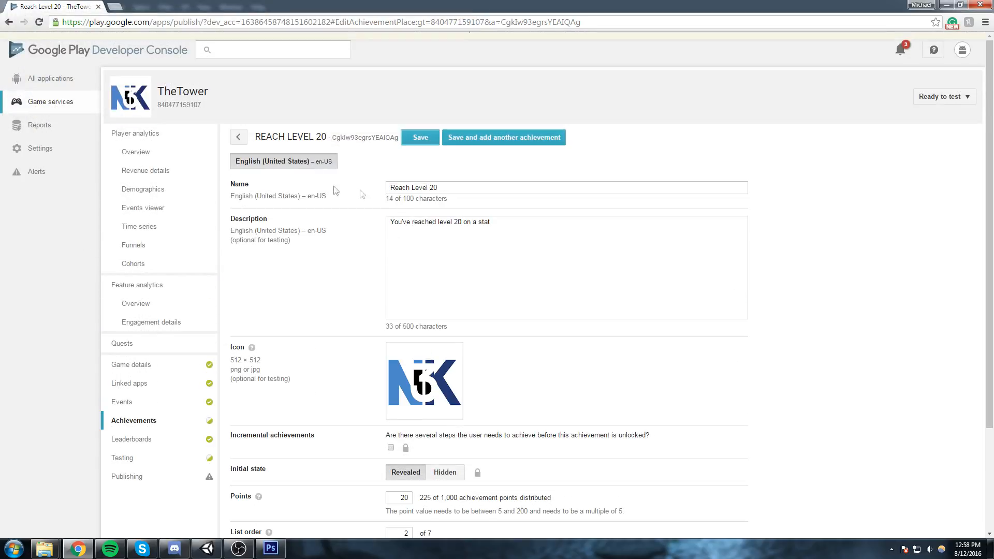
{"action": "left_click", "coordinate": [421, 138]}
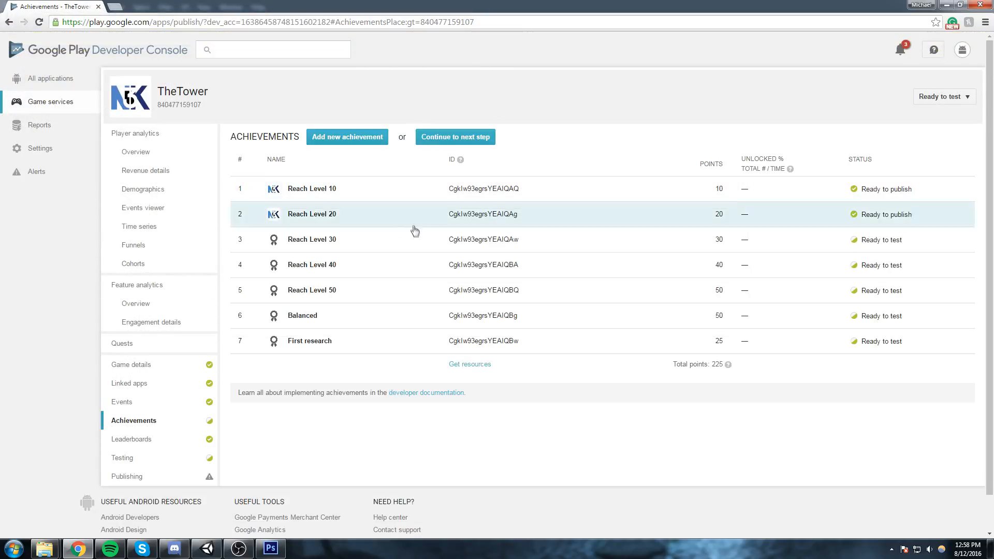
Add the hi-resIcon image from the Desktop as the icon of the Reach Level 30 achievement and save it.
{"action": "left_click", "coordinate": [331, 246]}
{"action": "left_click", "coordinate": [425, 381]}
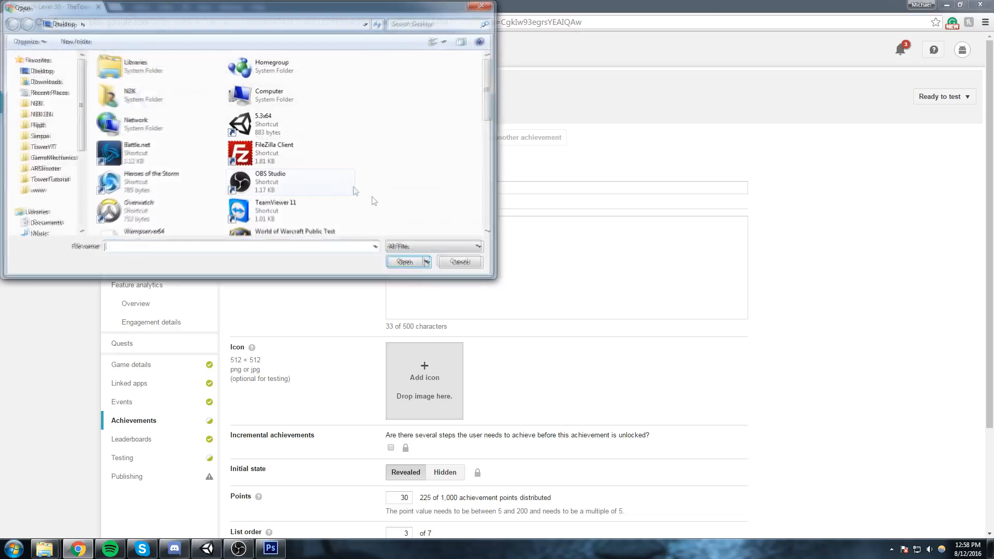
{"action": "type", "text": "hi-resIcon.png"}
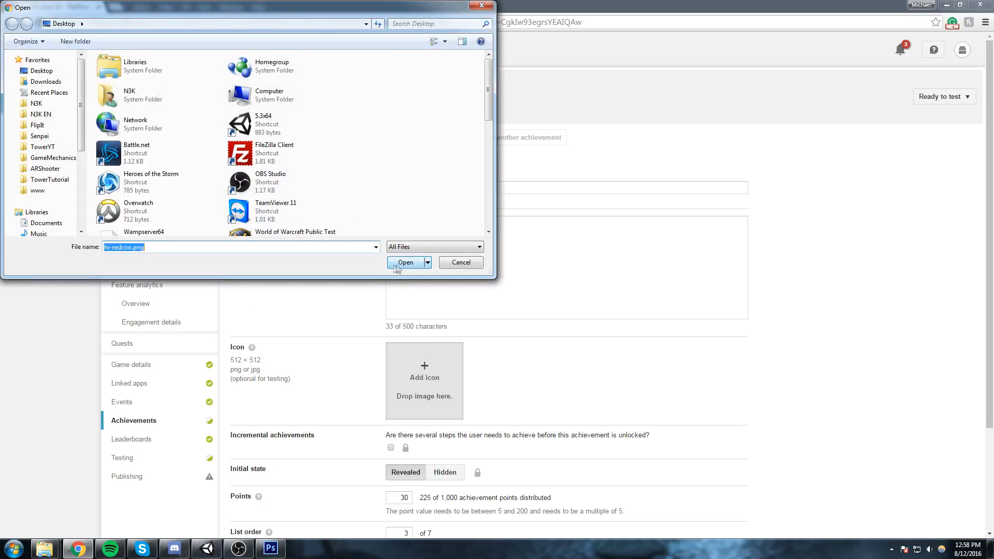
{"action": "left_click", "coordinate": [405, 262]}
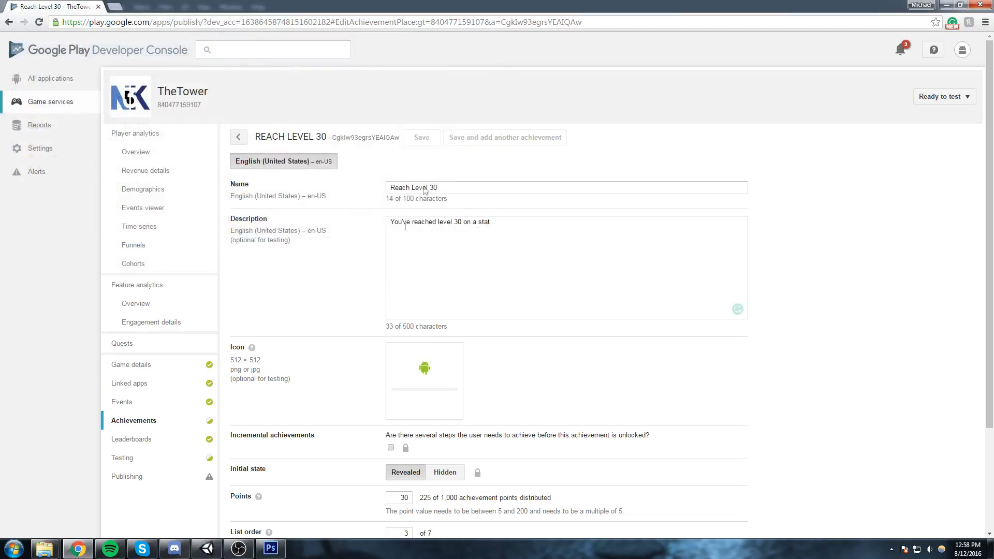
{"action": "left_click", "coordinate": [421, 138]}
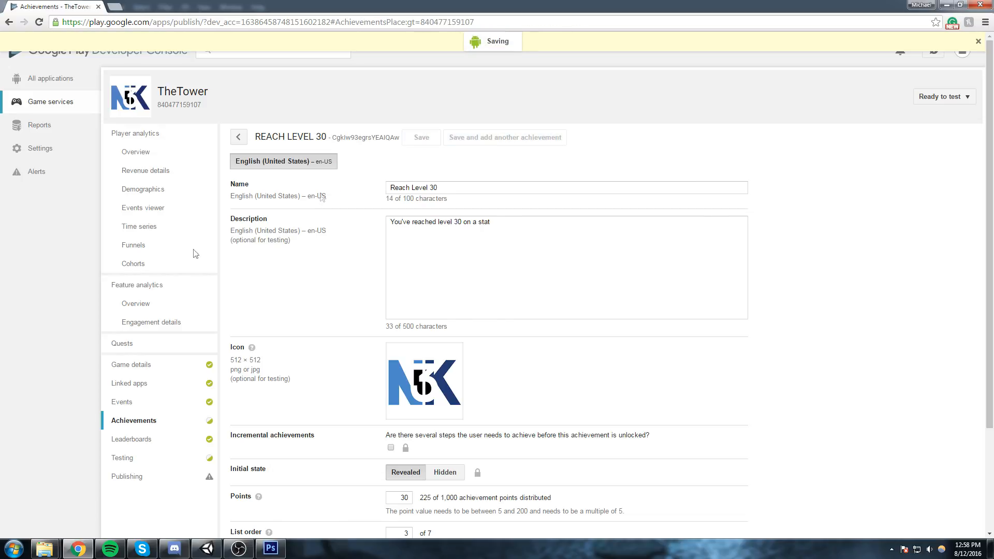
Add hi-resIcon.png from the Desktop as the icon of the Reach Level 40 achievement and save it.
{"action": "left_click", "coordinate": [322, 266]}
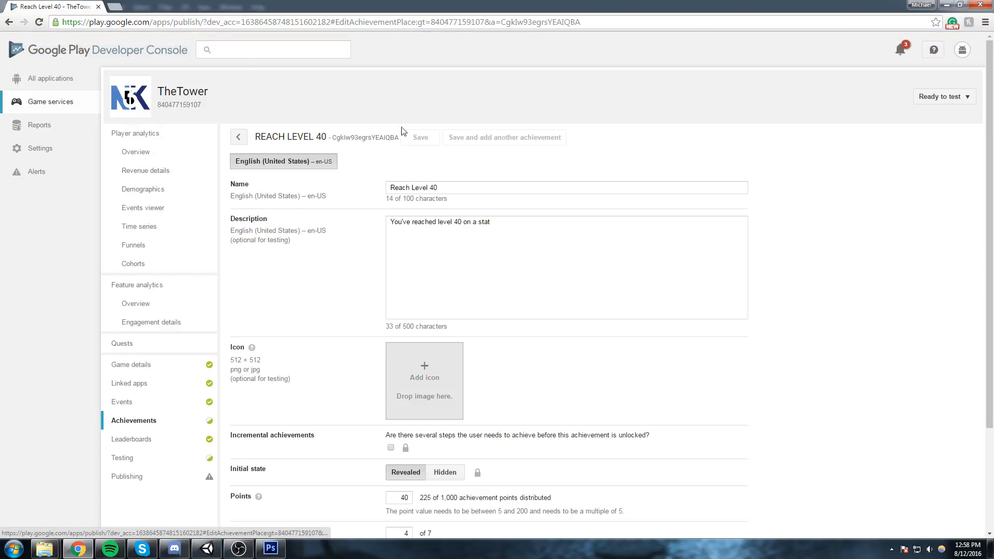
{"action": "left_click", "coordinate": [422, 386]}
{"action": "type", "text": "hi-resIcon.png"}
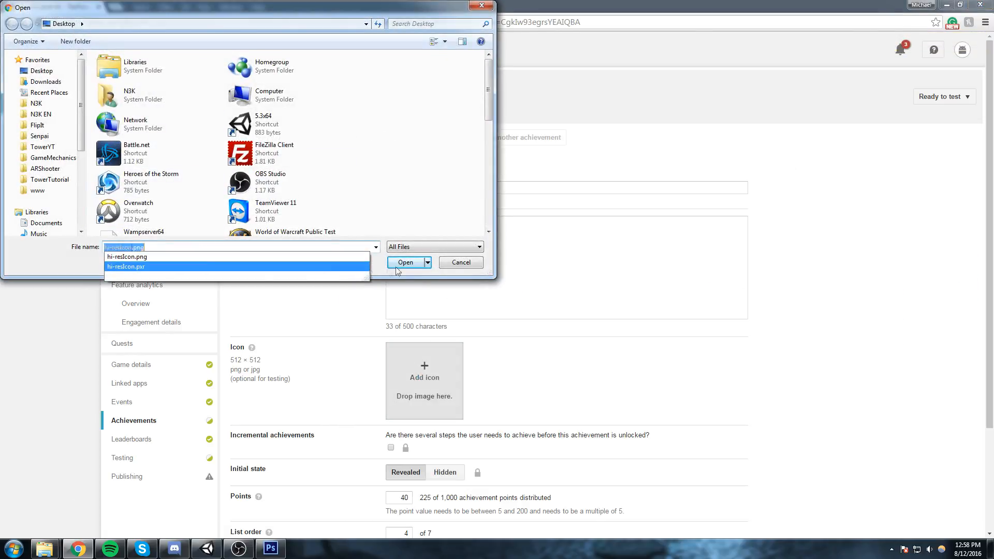
{"action": "left_click", "coordinate": [399, 265]}
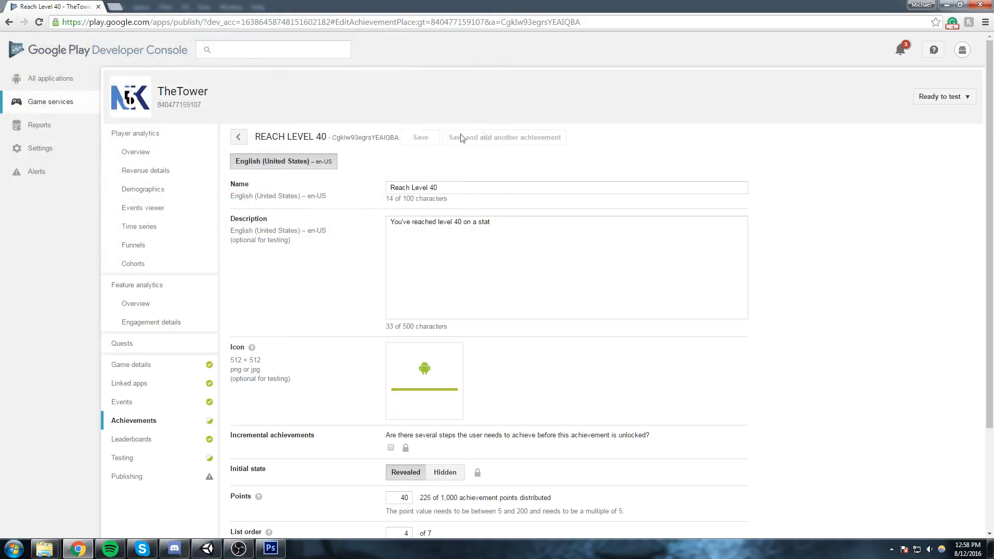
{"action": "left_click", "coordinate": [419, 138]}
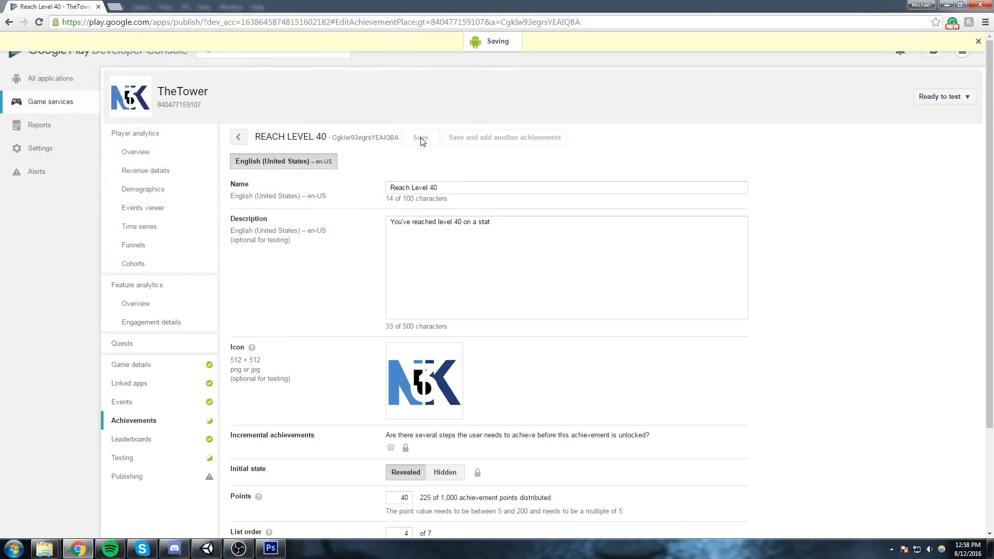
Add the hi-resIcon image from the Desktop as the icon of the Reach Level 50 achievement and save it.
{"action": "left_click", "coordinate": [330, 299]}
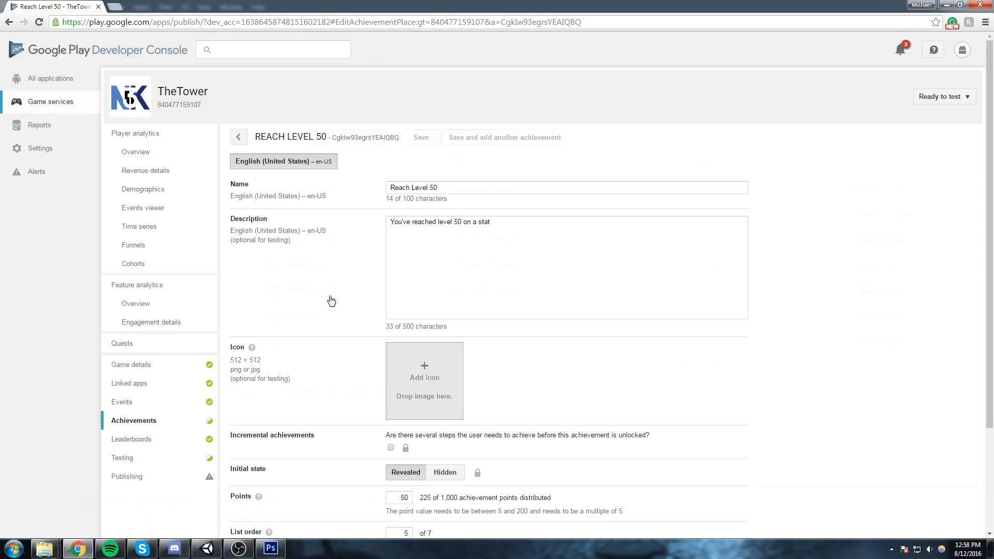
{"action": "left_click", "coordinate": [443, 376]}
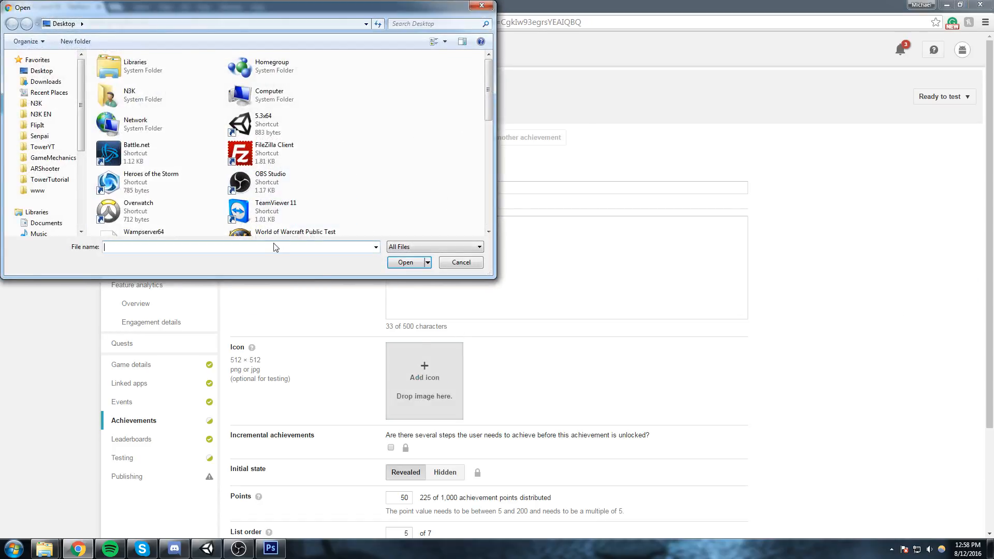
{"action": "type", "text": "hi-resIcon"}
{"action": "left_click", "coordinate": [414, 262]}
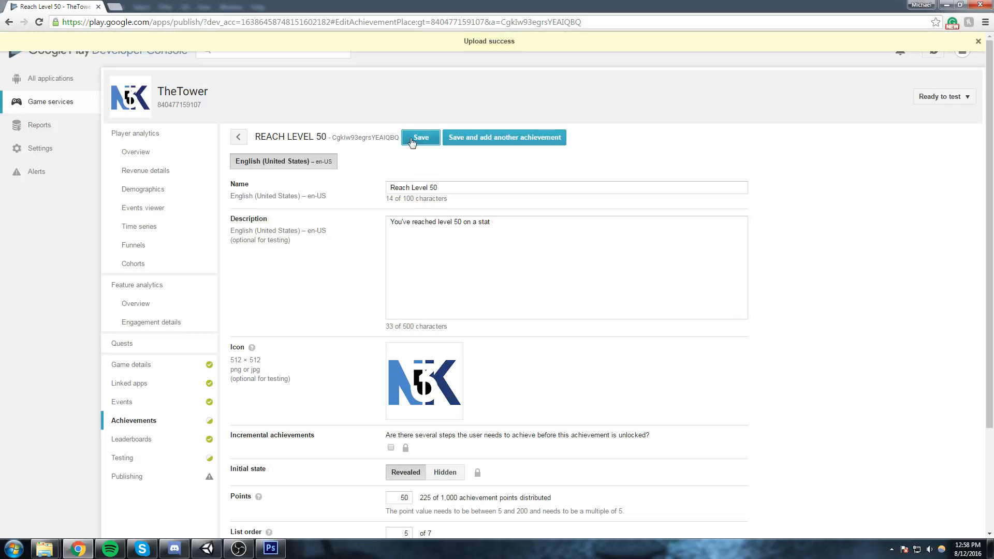
{"action": "left_click", "coordinate": [417, 140]}
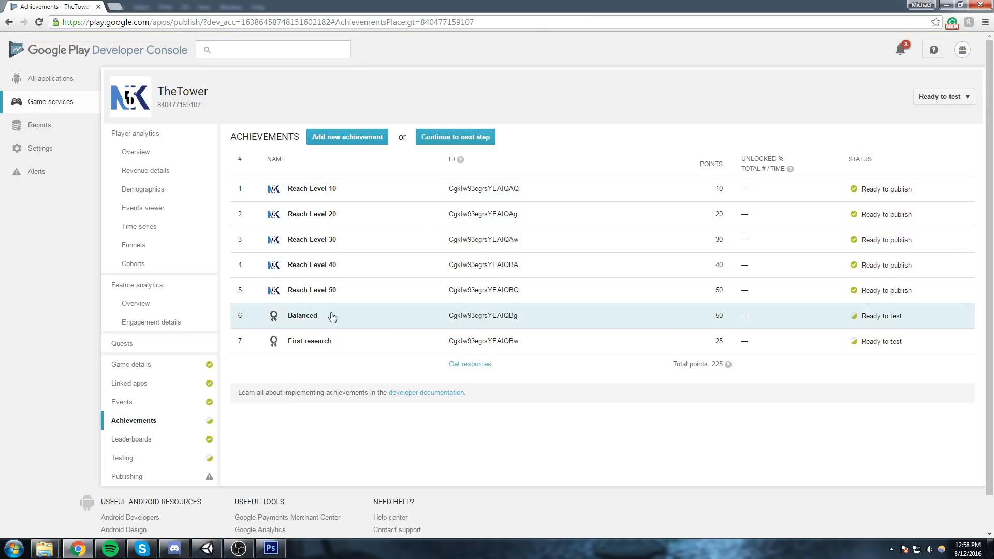
Add hi-resIcon.png from the Desktop as the icon of the Balanced achievement and save it.
{"action": "left_click", "coordinate": [328, 318]}
{"action": "left_click", "coordinate": [423, 365]}
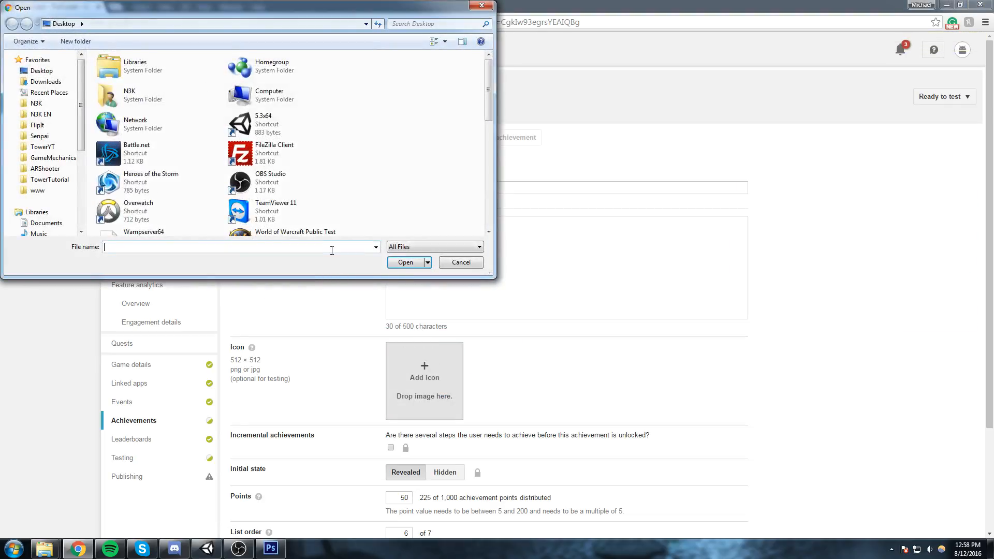
{"action": "type", "text": "hi-resIcon"}
{"action": "left_click", "coordinate": [155, 258]}
{"action": "left_click", "coordinate": [406, 262]}
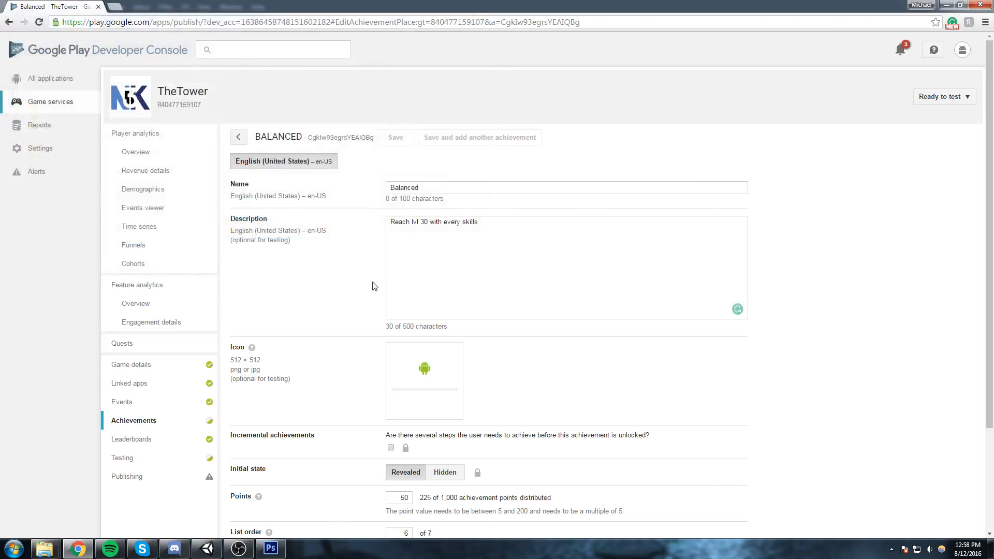
{"action": "left_click", "coordinate": [395, 137]}
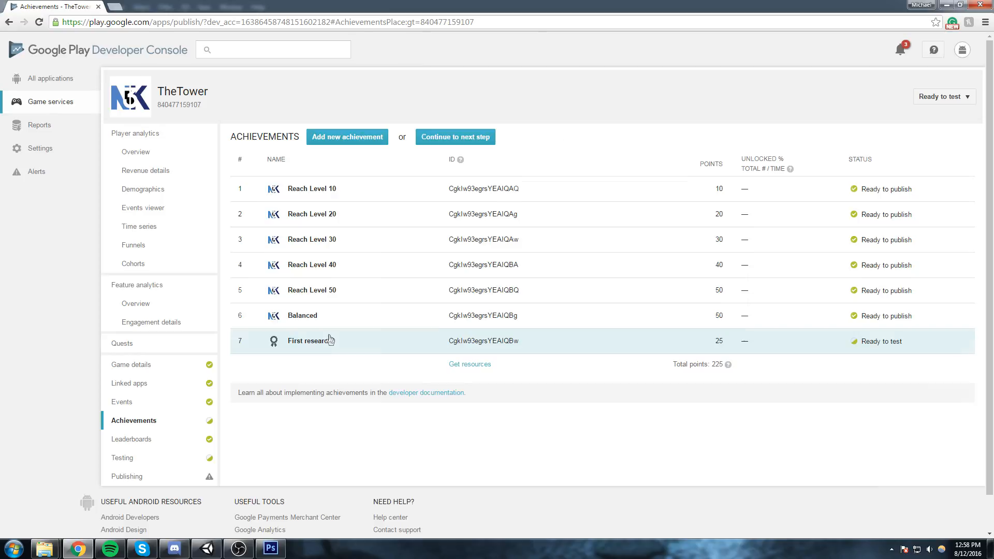
Add the hi-resIcon image from the Desktop as the icon of the First research achievement and save it.
{"action": "left_click", "coordinate": [311, 340]}
{"action": "left_click", "coordinate": [451, 389]}
{"action": "type", "text": "hi-resIcon"}
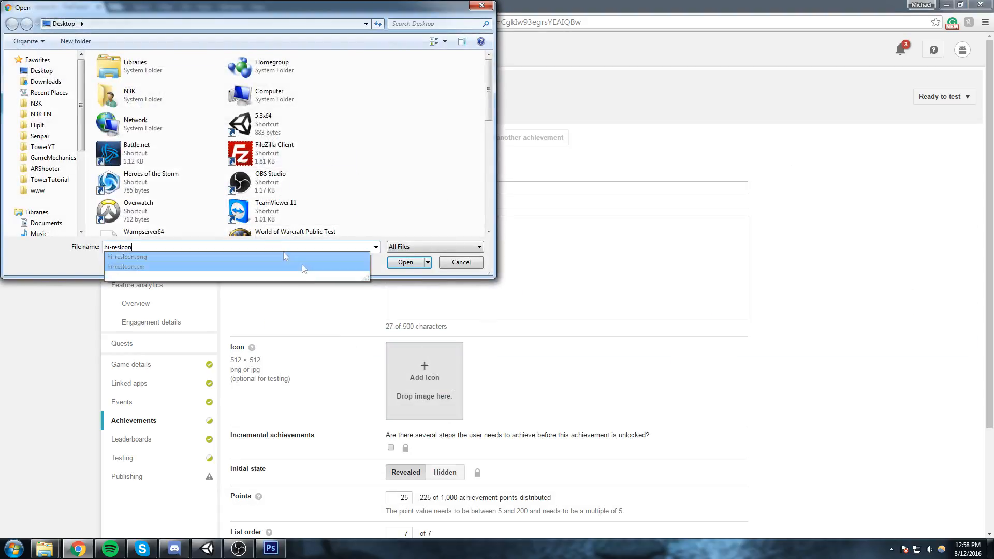
{"action": "left_click", "coordinate": [405, 266]}
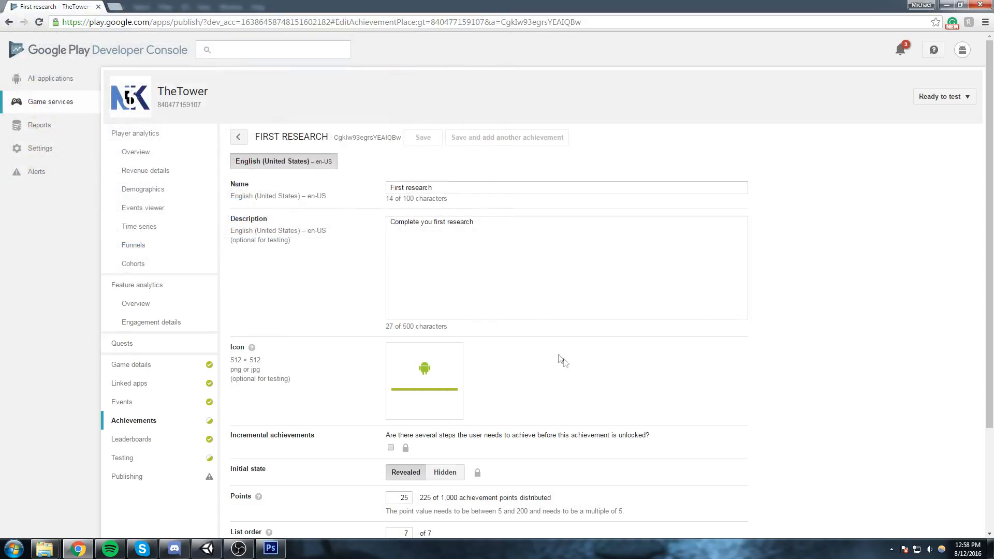
{"action": "left_click", "coordinate": [423, 138]}
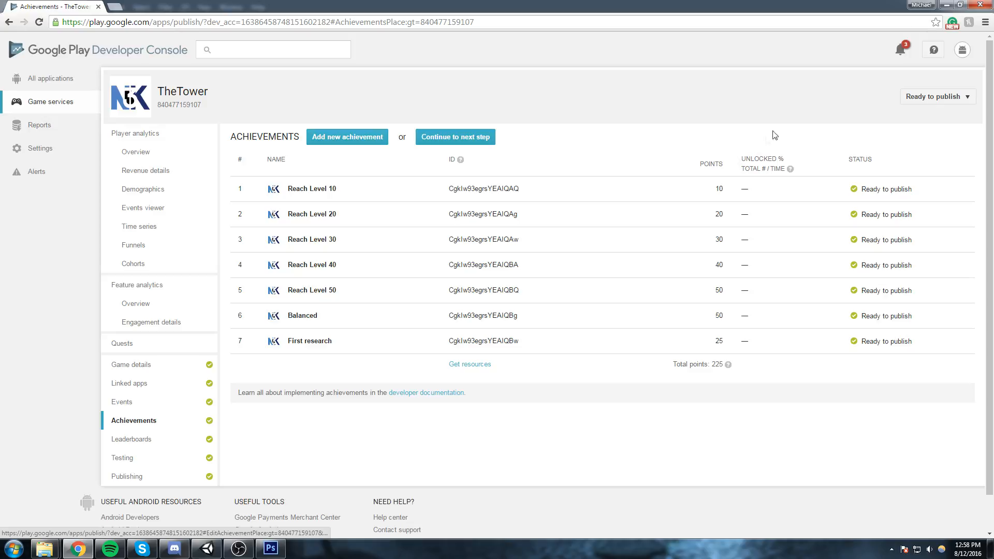
Bring up the publishing confirmation for TheTower's game services, read its conditions and cancel it.
{"action": "left_click", "coordinate": [943, 97]}
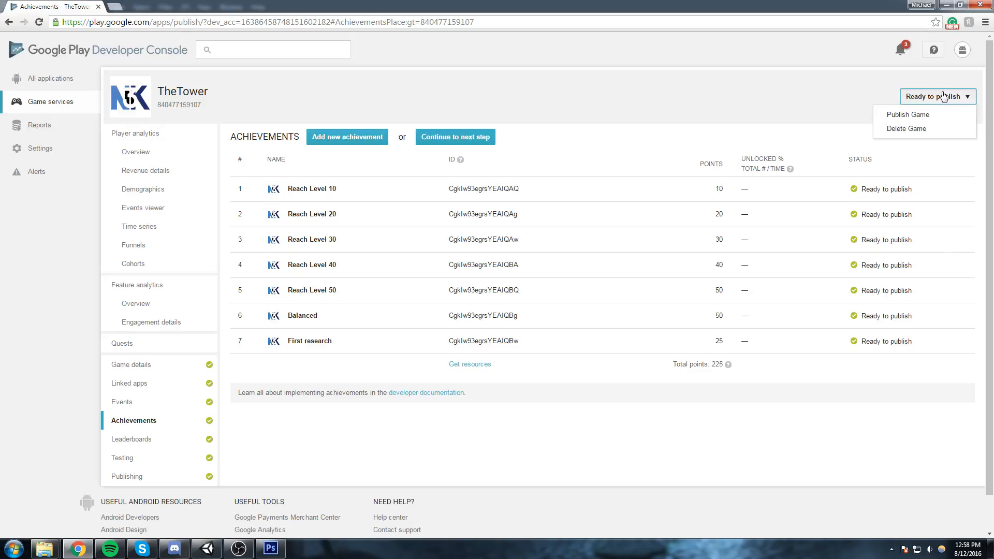
{"action": "left_click", "coordinate": [922, 114]}
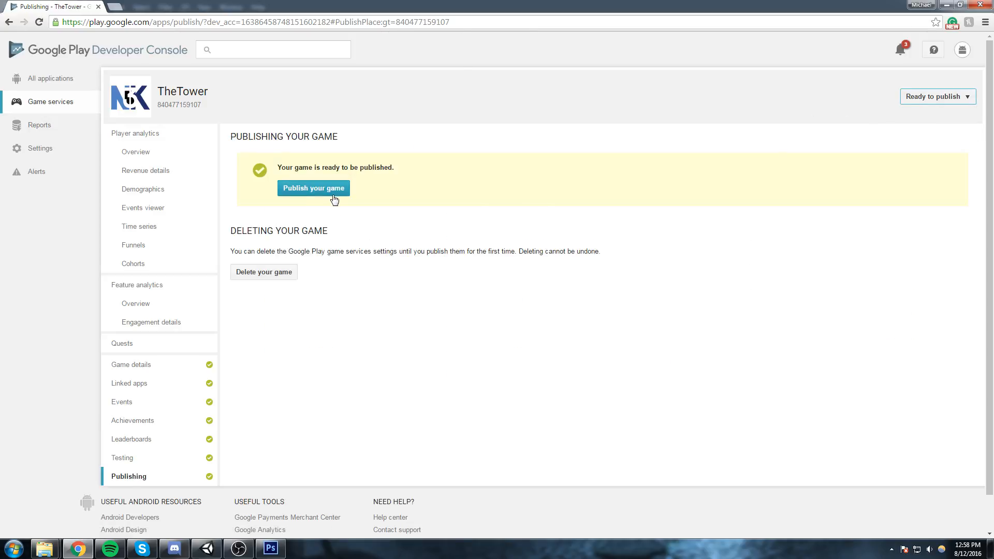
{"action": "left_click", "coordinate": [328, 189]}
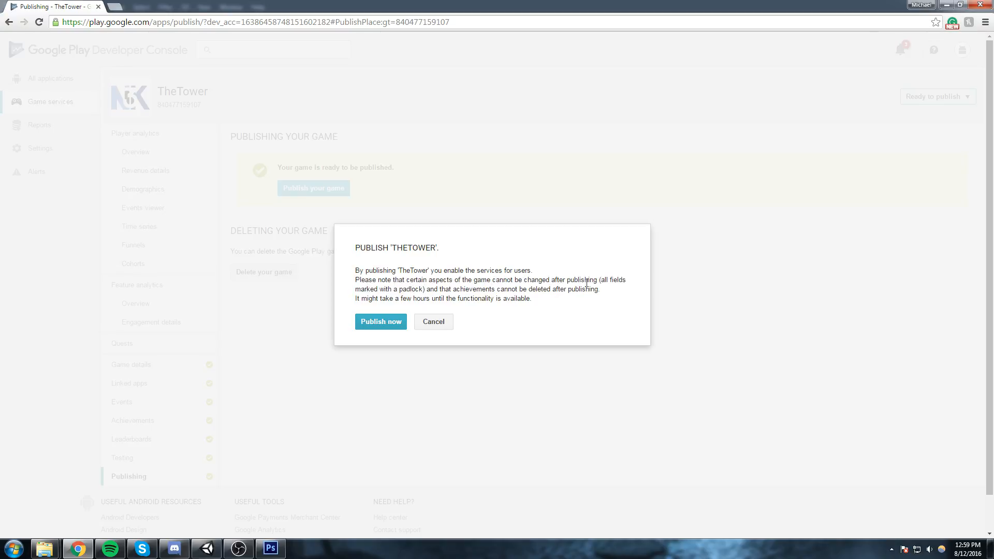
{"action": "left_click", "coordinate": [434, 321]}
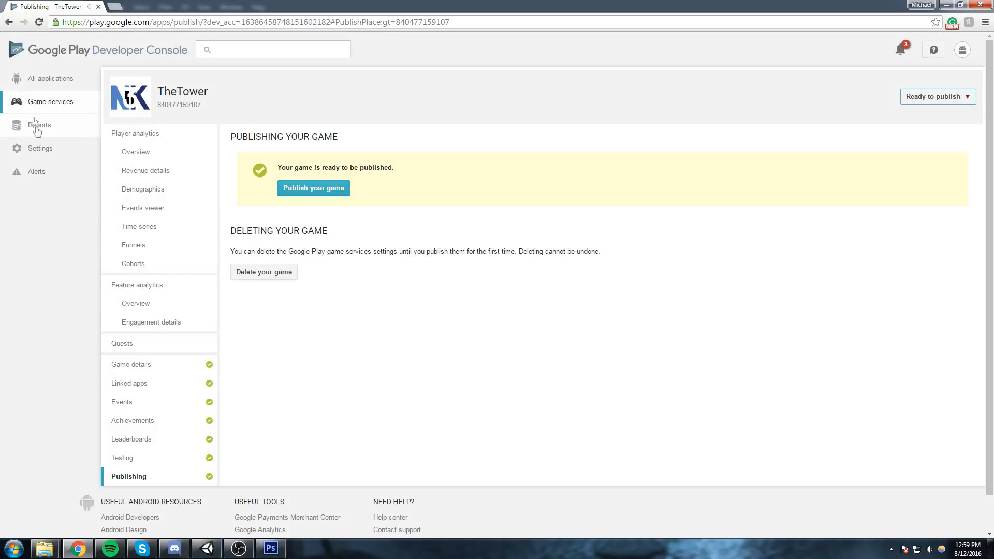
Examine the Reach Level 10 achievement's settings, including the padlocked incremental achievements and initial state fields.
{"action": "left_click", "coordinate": [147, 419]}
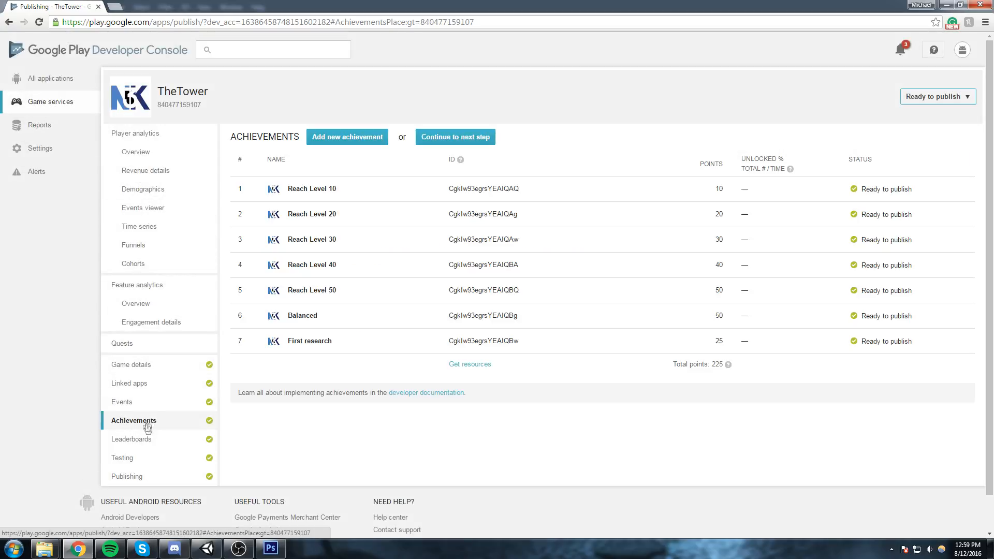
{"action": "left_click", "coordinate": [342, 193]}
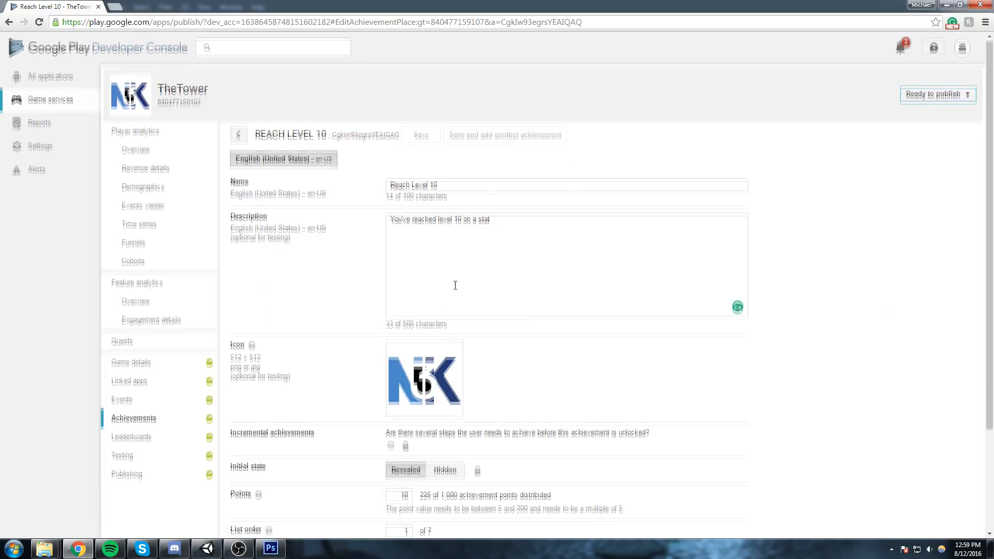
{"action": "scroll", "coordinate": [294, 294], "scroll_direction": "down", "scroll_amount": 2}
{"action": "mouse_move", "coordinate": [251, 243]}
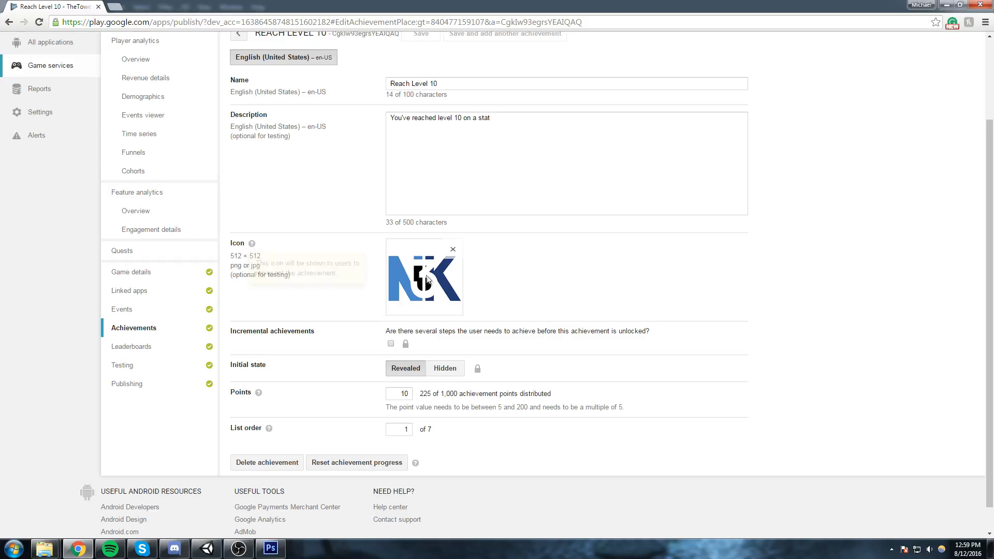
{"action": "left_click", "coordinate": [573, 176]}
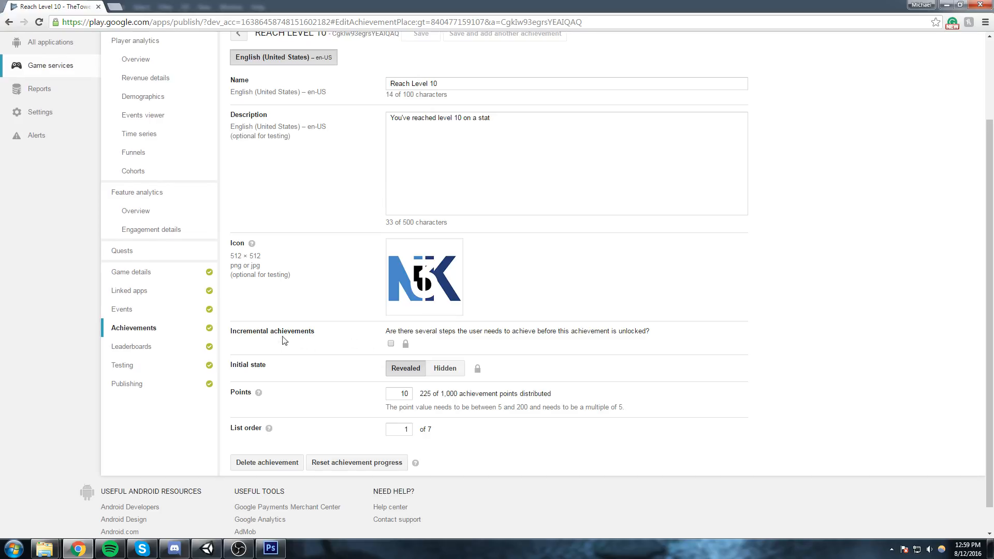
{"action": "left_click_drag", "start_coordinate": [319, 337], "coordinate": [228, 330]}
{"action": "left_click", "coordinate": [261, 345]}
{"action": "left_click", "coordinate": [290, 339]}
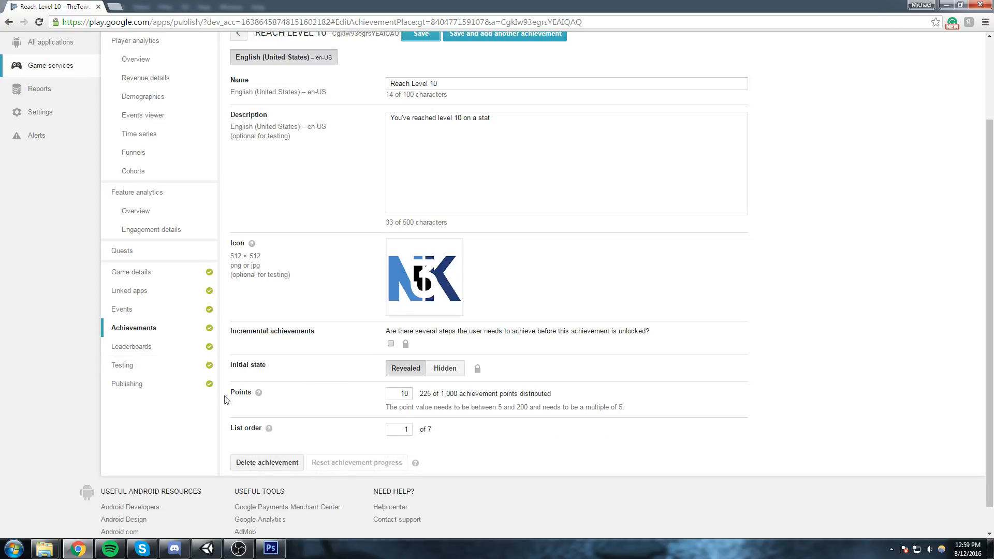
{"action": "scroll", "coordinate": [350, 338], "scroll_direction": "up", "scroll_amount": 3}
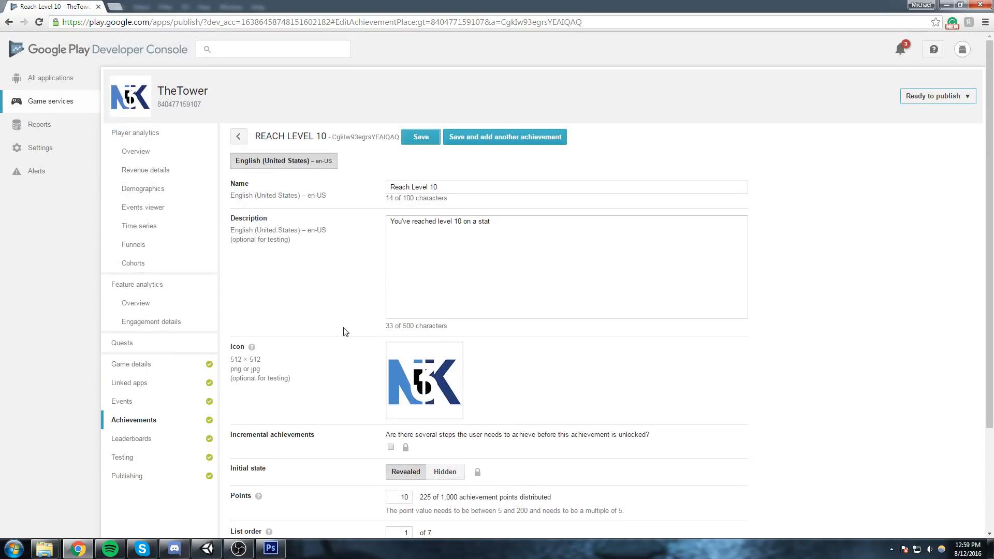
Examine the settings of the Highest wave cleared leaderboard, including its score formatting, ordering and limits.
{"action": "left_click", "coordinate": [156, 438]}
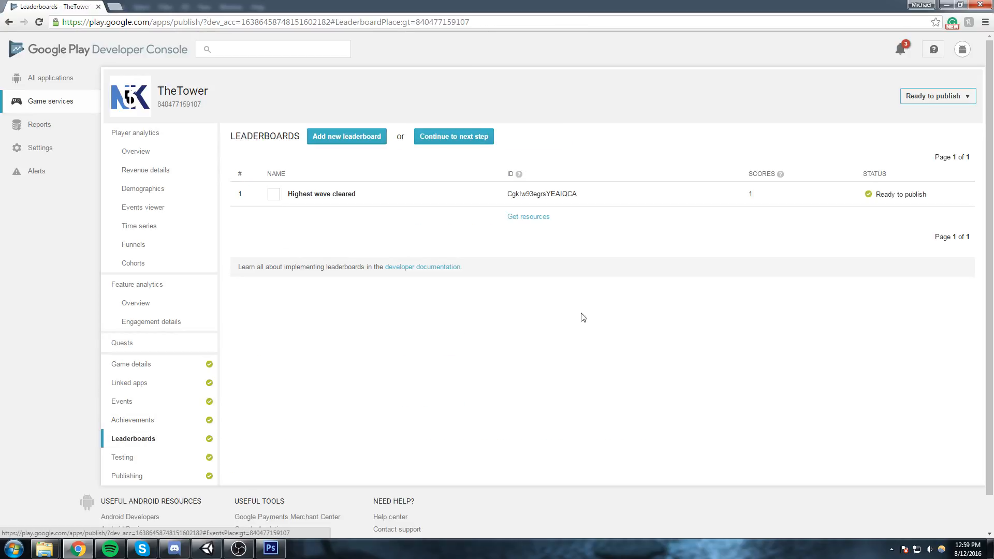
{"action": "left_click", "coordinate": [399, 199]}
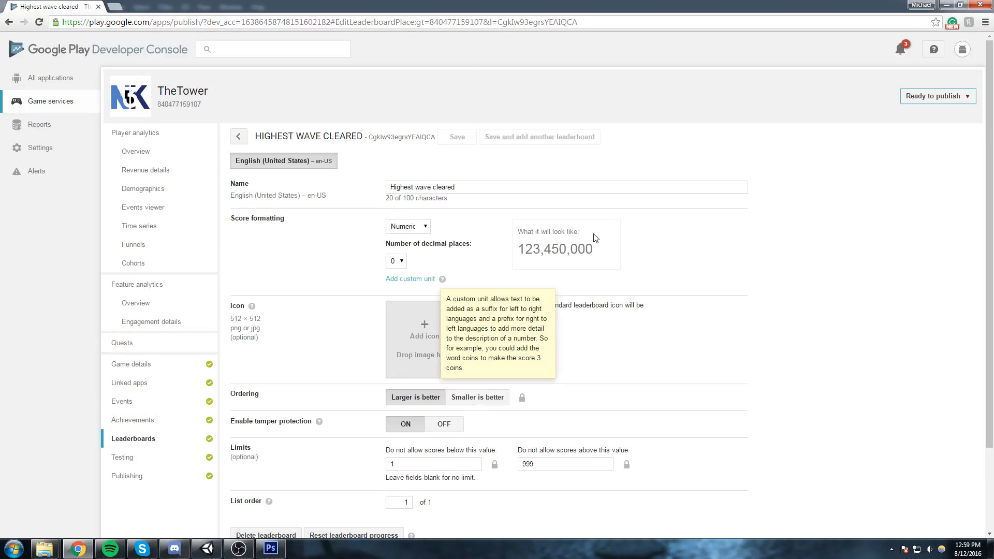
{"action": "scroll", "coordinate": [647, 272], "scroll_direction": "down", "scroll_amount": 1}
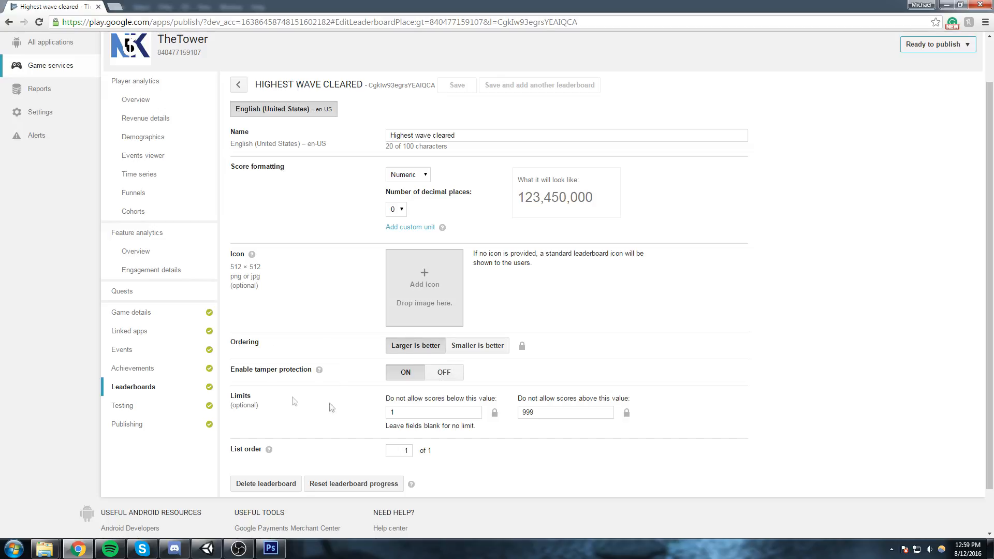
Review the testing access and the linked apps of TheTower's game services.
{"action": "left_click", "coordinate": [135, 406]}
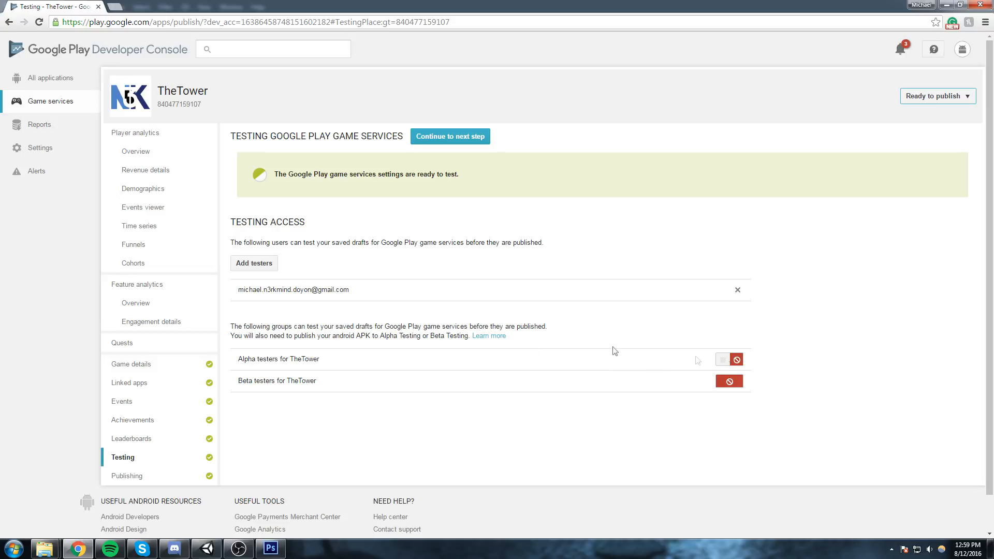
{"action": "left_click", "coordinate": [160, 404]}
{"action": "left_click", "coordinate": [159, 387]}
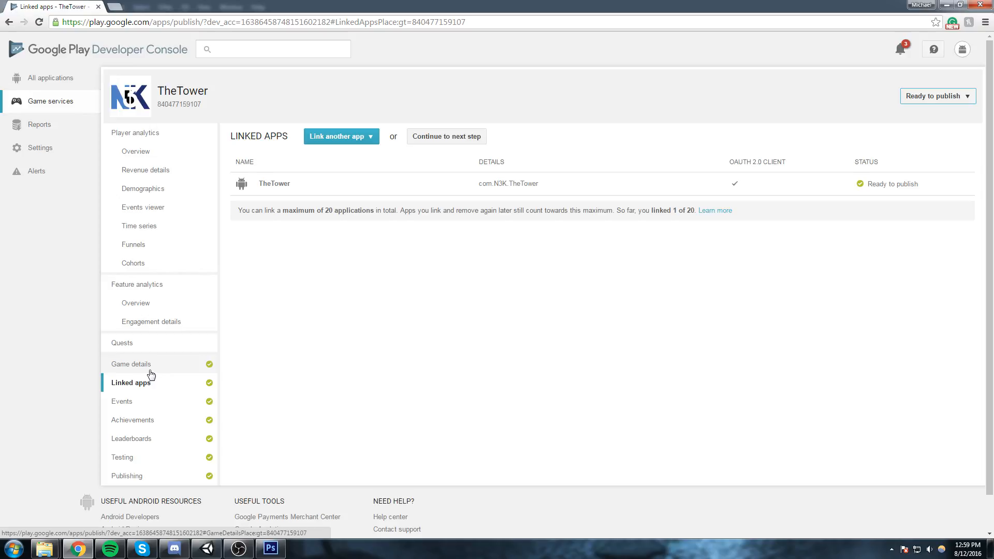
Examine TheTower's game details, including the padlocked Saved Games setting, the graphic assets and the required APIs.
{"action": "left_click", "coordinate": [151, 372]}
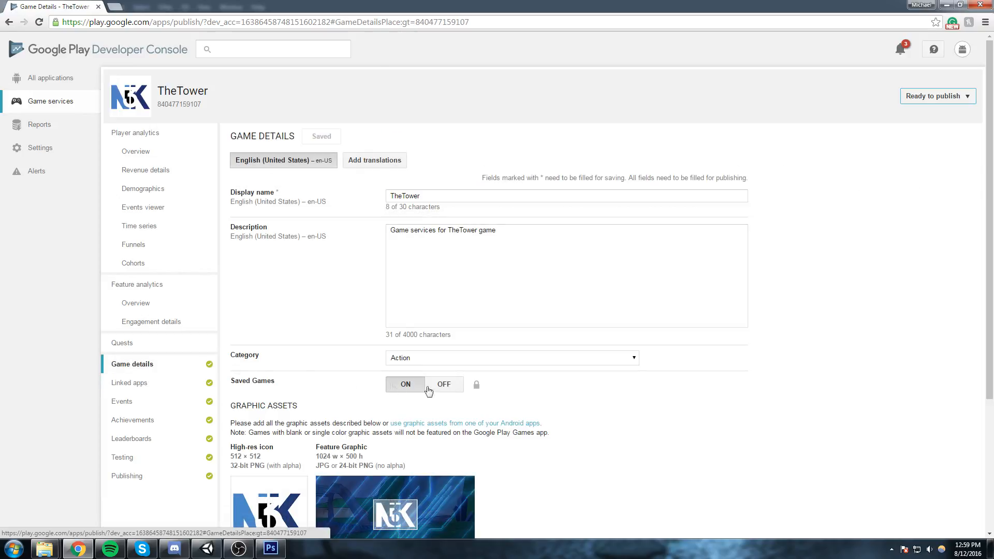
{"action": "scroll", "coordinate": [344, 355], "scroll_direction": "down", "scroll_amount": 1}
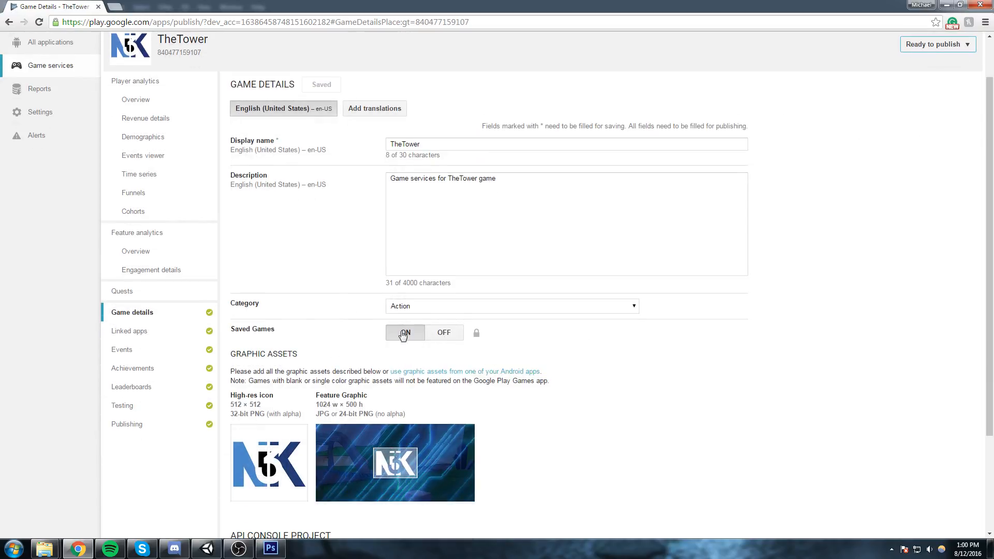
{"action": "mouse_move", "coordinate": [477, 337]}
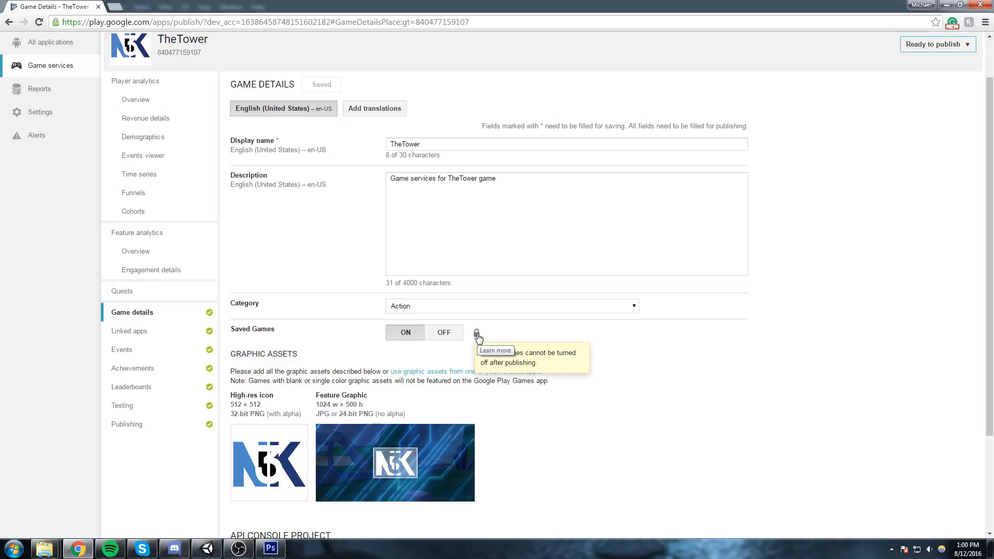
{"action": "scroll", "coordinate": [477, 337], "scroll_direction": "down", "scroll_amount": 2}
{"action": "scroll", "coordinate": [477, 337], "scroll_direction": "down", "scroll_amount": 2}
{"action": "scroll", "coordinate": [474, 338], "scroll_direction": "up", "scroll_amount": 5}
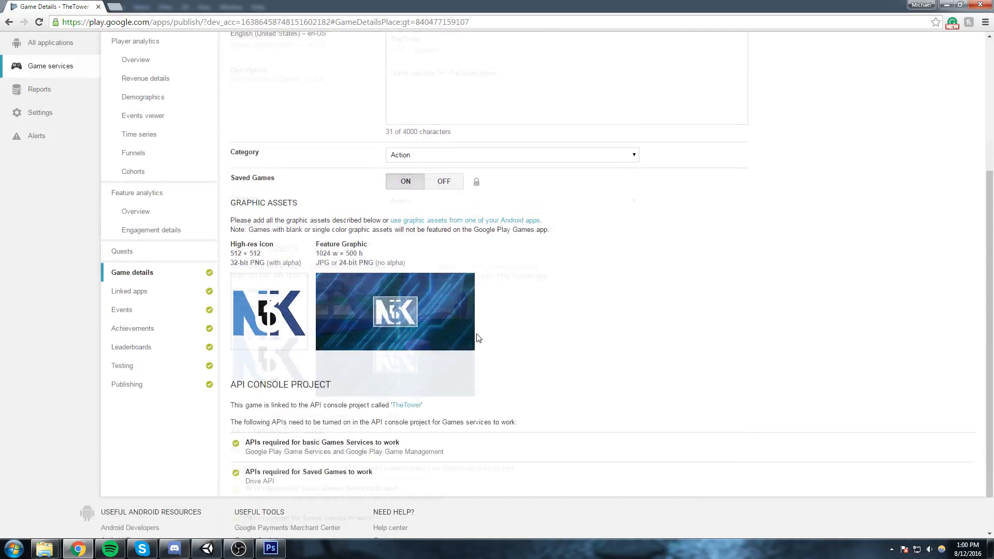
Publish TheTower's game services and confirm the publication.
{"action": "left_click", "coordinate": [952, 97]}
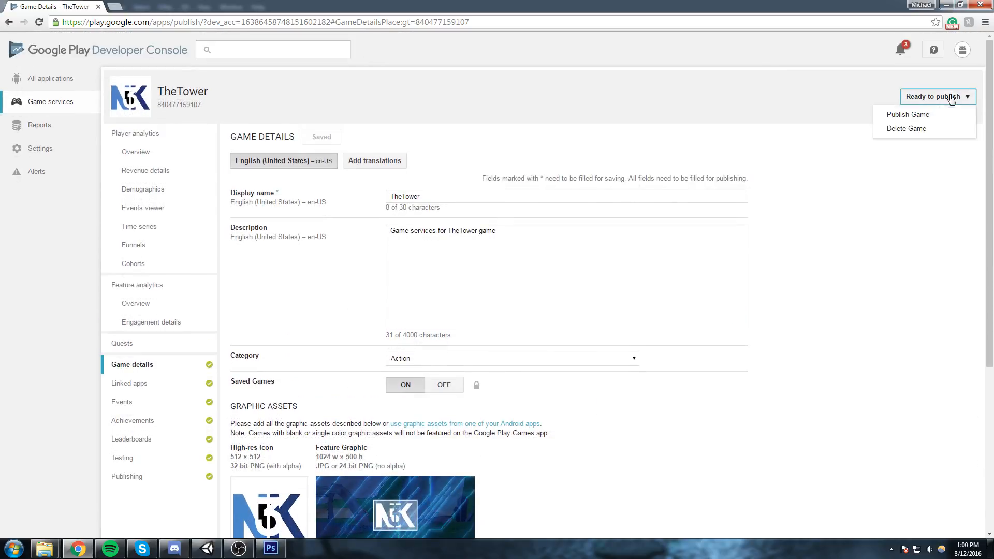
{"action": "left_click", "coordinate": [905, 113]}
{"action": "left_click", "coordinate": [314, 191]}
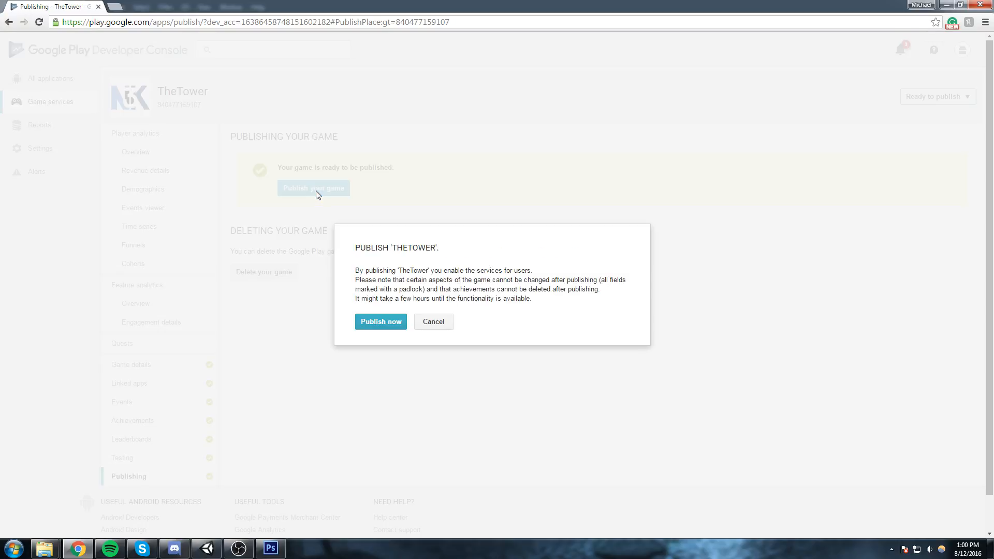
{"action": "left_click", "coordinate": [389, 321]}
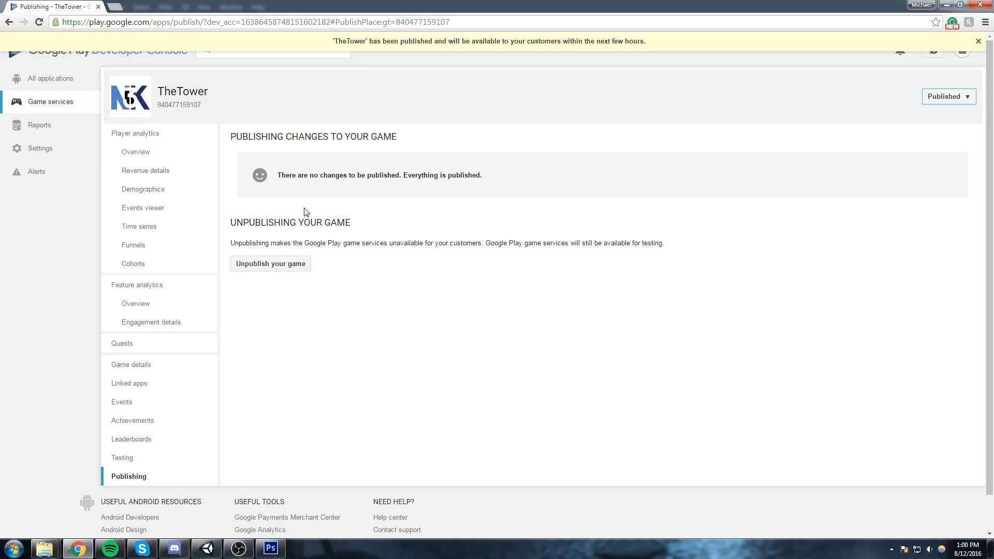
Open the TheTower 1.1 application from the list of all applications and check its APK and Services & APIs pages.
{"action": "left_click", "coordinate": [46, 83]}
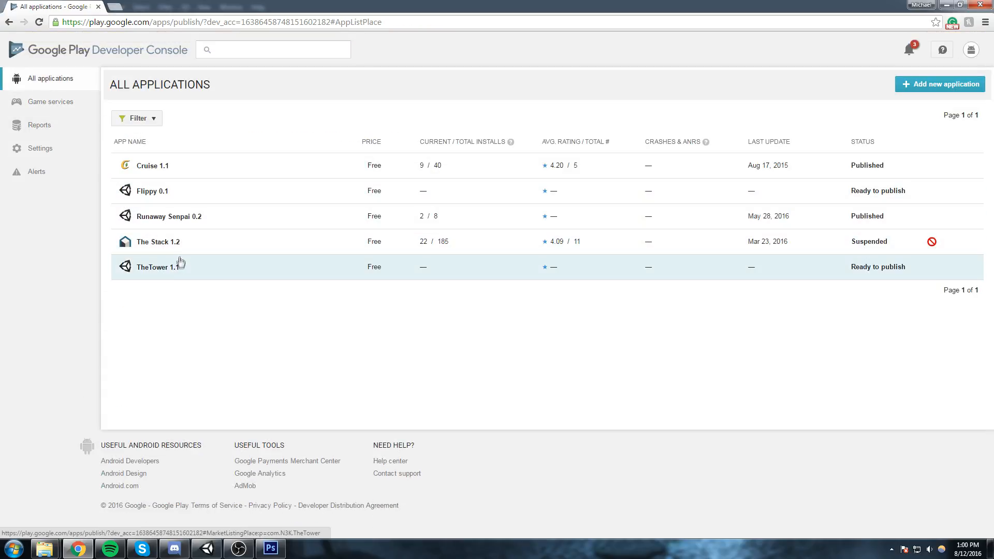
{"action": "left_click", "coordinate": [798, 276]}
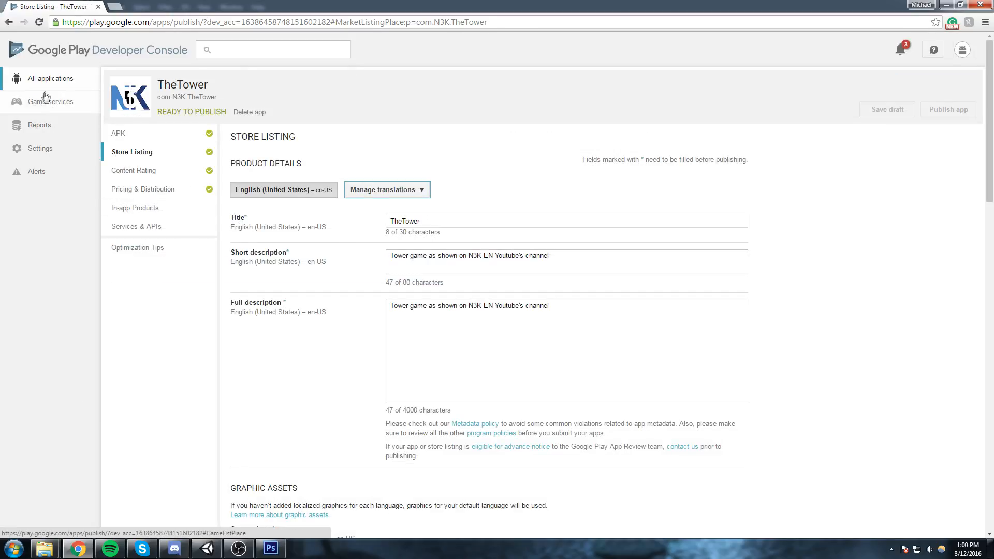
{"action": "left_click", "coordinate": [148, 137]}
{"action": "double_click", "coordinate": [951, 113]}
{"action": "left_click", "coordinate": [142, 226]}
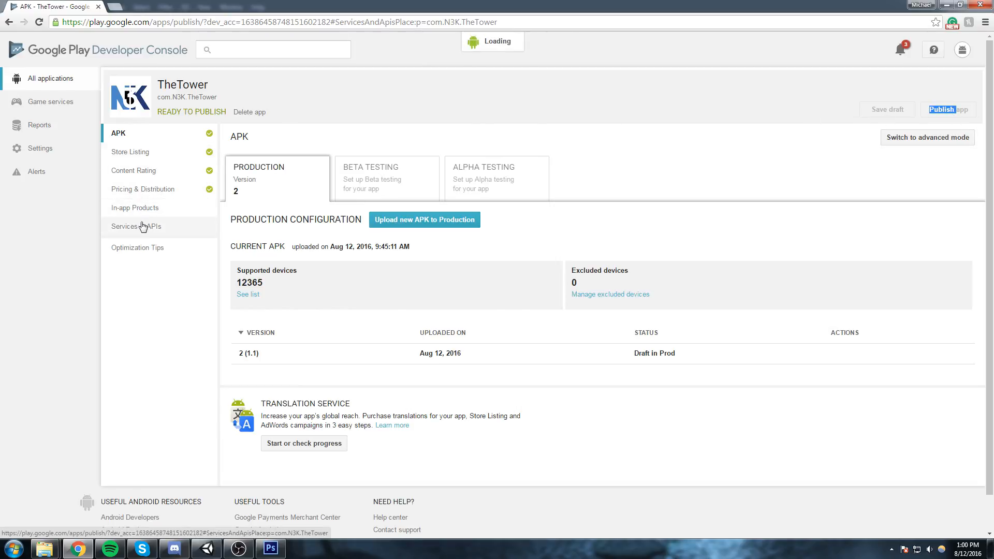
{"action": "scroll", "coordinate": [414, 248], "scroll_direction": "down", "scroll_amount": 6}
{"action": "scroll", "coordinate": [408, 246], "scroll_direction": "up", "scroll_amount": 6}
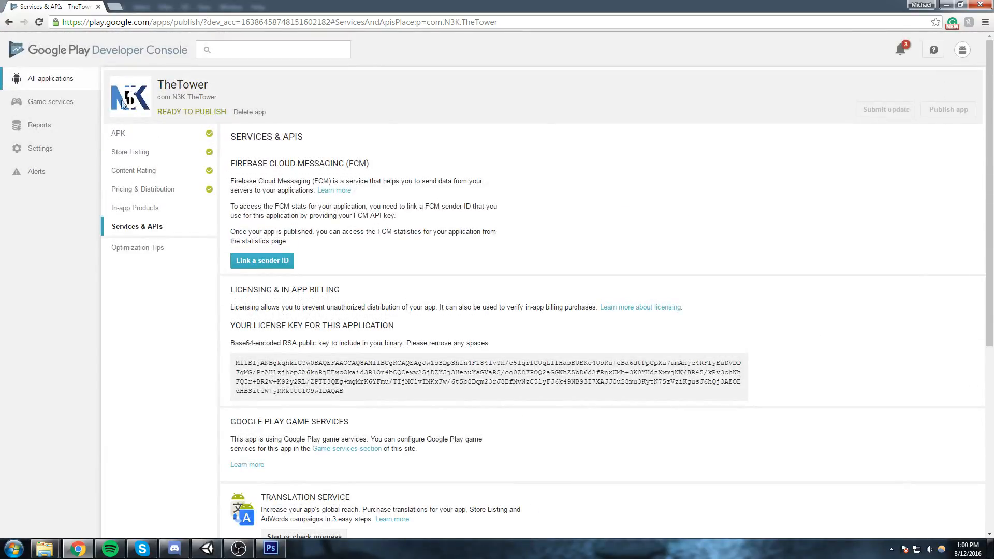
Return to TheTower's APK page, reload it and publish the app.
{"action": "left_click", "coordinate": [171, 143]}
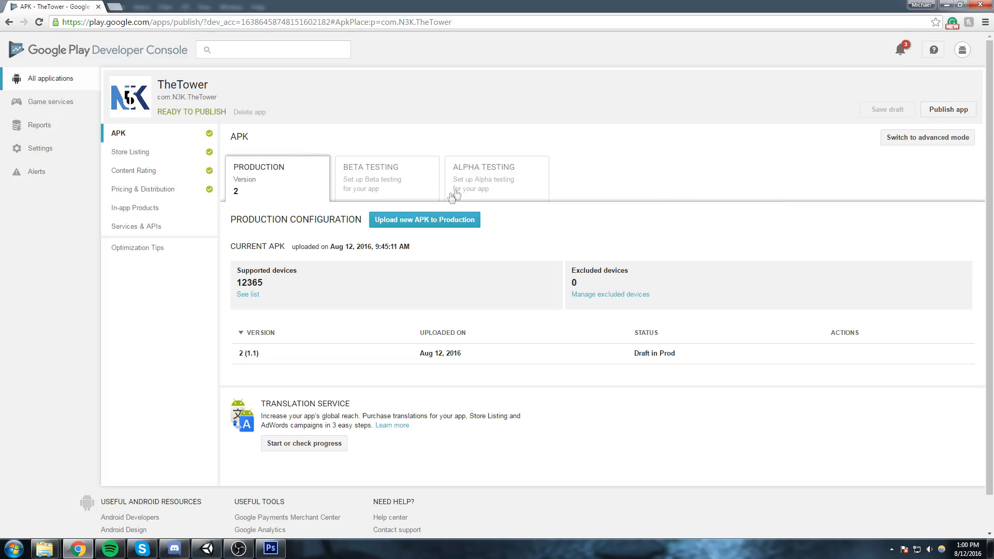
{"action": "key", "text": "F5"}
{"action": "left_click", "coordinate": [948, 110]}
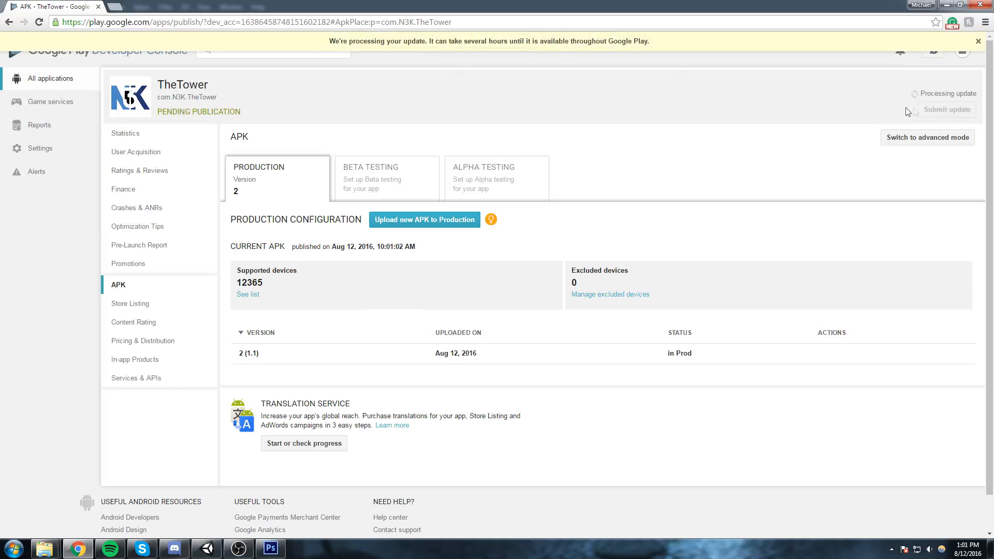
Read the update processing notice and TheTower's publication status.
{"action": "left_click_drag", "start_coordinate": [332, 40], "coordinate": [514, 40]}
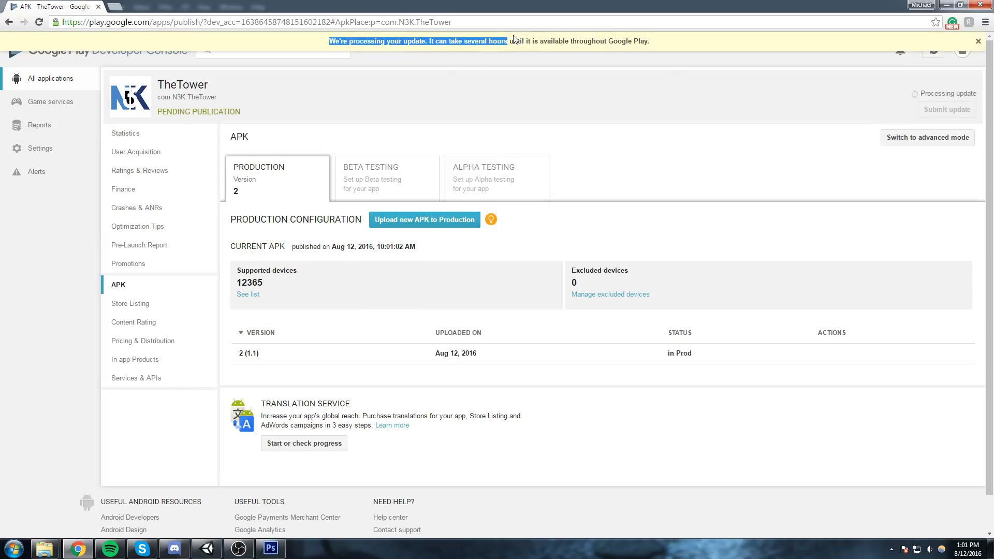
{"action": "left_click", "coordinate": [528, 92]}
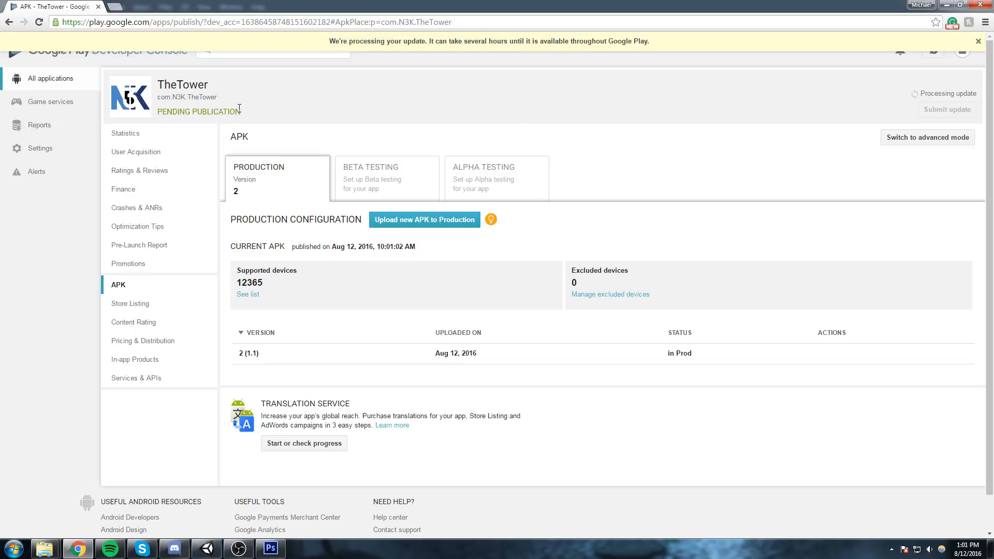
{"action": "left_click_drag", "start_coordinate": [233, 110], "coordinate": [145, 109]}
{"action": "left_click", "coordinate": [306, 107]}
{"action": "left_click_drag", "start_coordinate": [288, 108], "coordinate": [140, 101]}
{"action": "left_click", "coordinate": [306, 117]}
Switch to Unity, play the game from the PreLoader scene through the menu and hub into the tower game, and stop it.
{"action": "left_click", "coordinate": [207, 548]}
{"action": "left_click", "coordinate": [694, 291]}
{"action": "left_click", "coordinate": [485, 31]}
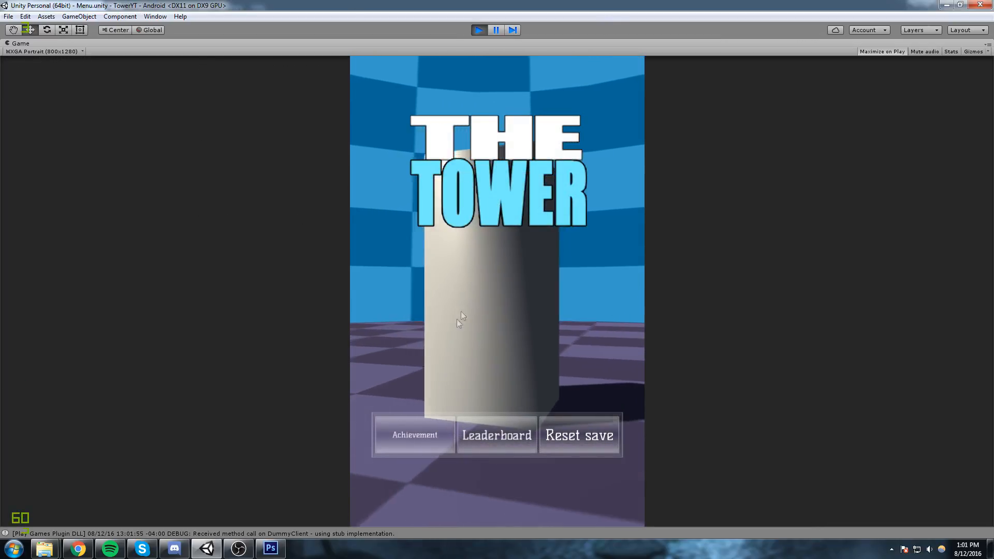
{"action": "left_click", "coordinate": [461, 361]}
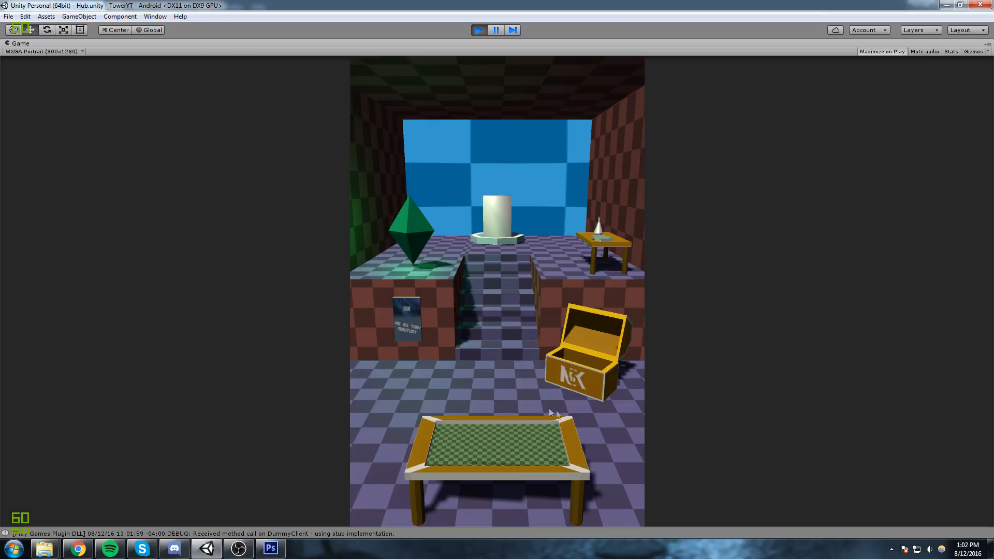
{"action": "left_click", "coordinate": [495, 468]}
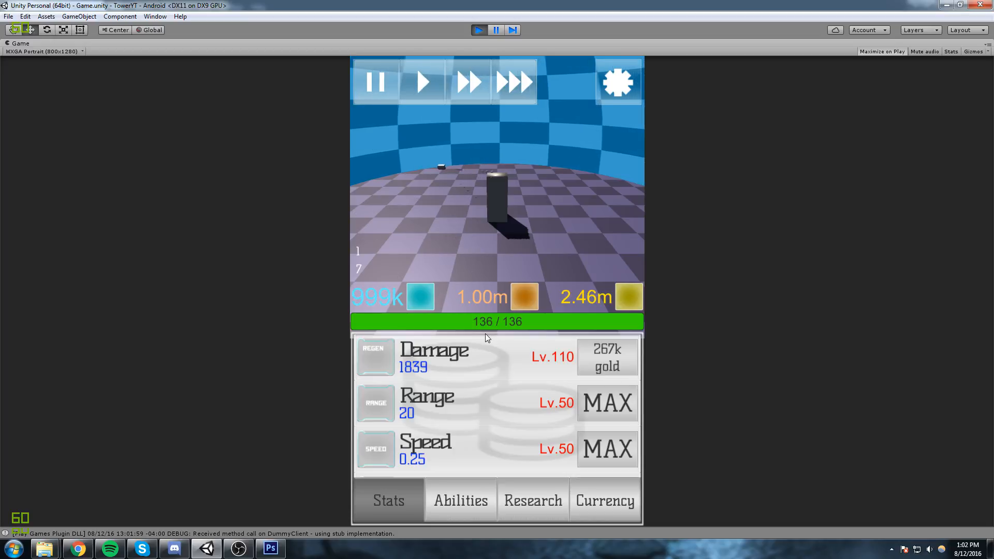
{"action": "left_click", "coordinate": [479, 31]}
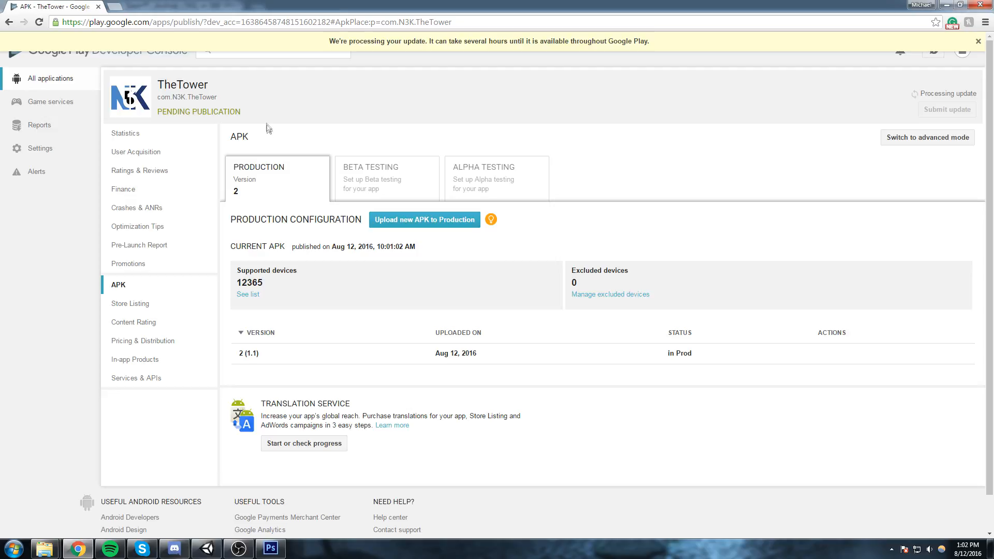
Switch back to the browser, reload TheTower's APK page and check the opt-in URL for open alpha testing.
{"action": "key", "text": "F5"}
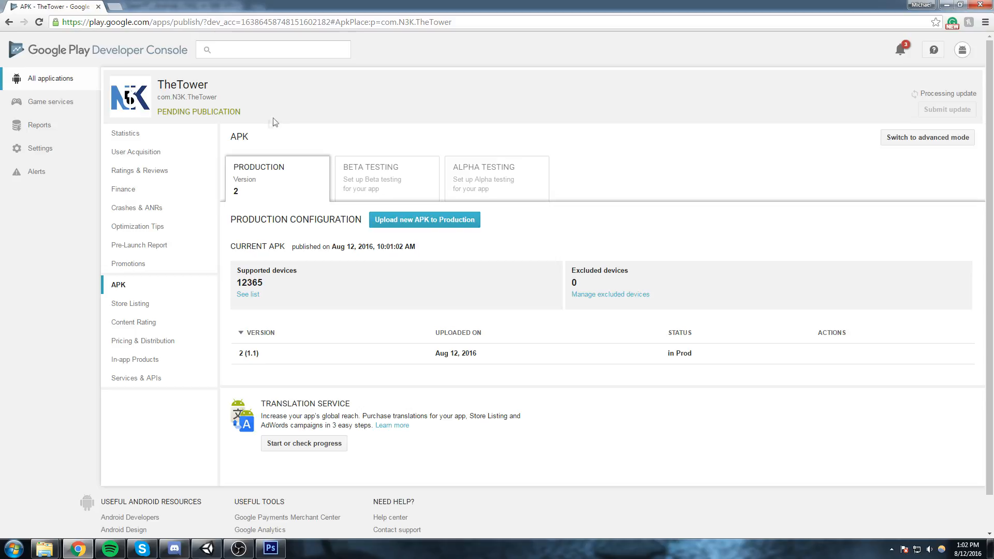
{"action": "left_click", "coordinate": [477, 178]}
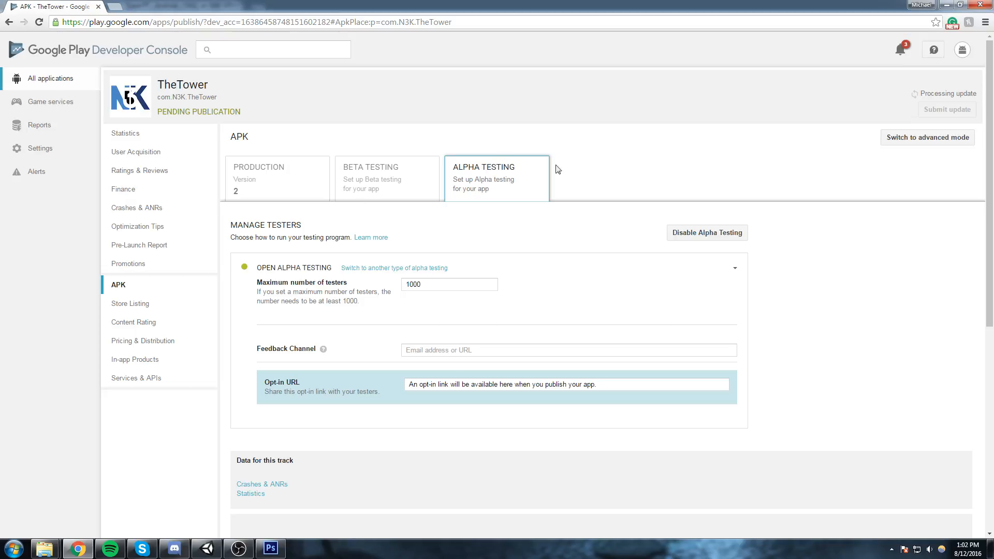
{"action": "left_click", "coordinate": [407, 388]}
{"action": "left_click_drag", "start_coordinate": [616, 390], "coordinate": [393, 381]}
{"action": "left_click", "coordinate": [387, 378]}
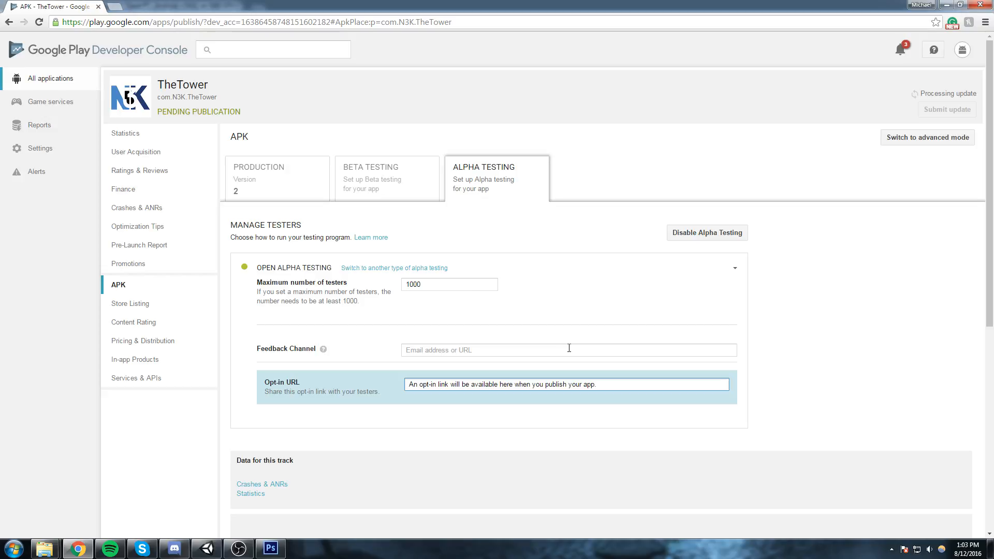
Bring up the choice of alpha testing methods and read the Closed Alpha Testing description.
{"action": "left_click", "coordinate": [363, 268]}
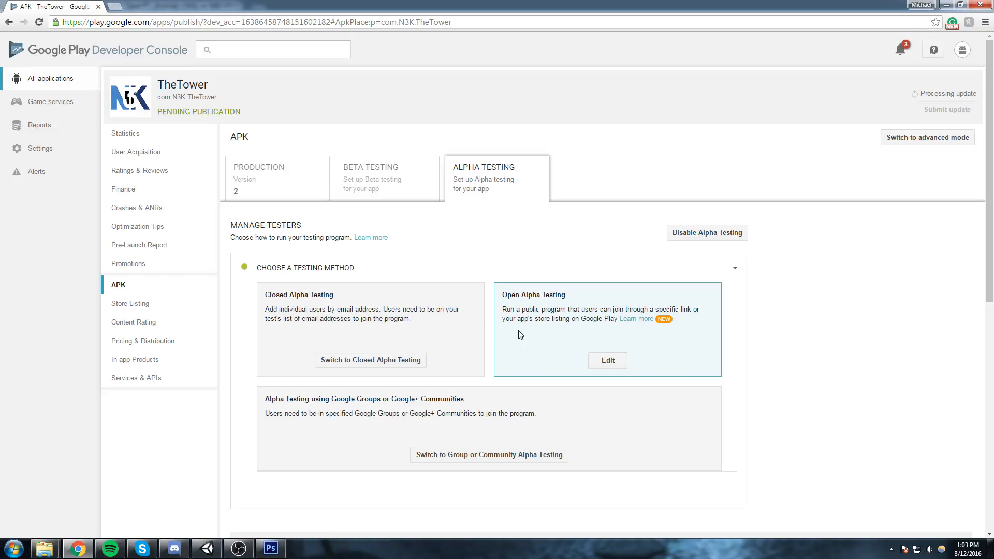
{"action": "left_click_drag", "start_coordinate": [451, 331], "coordinate": [262, 312]}
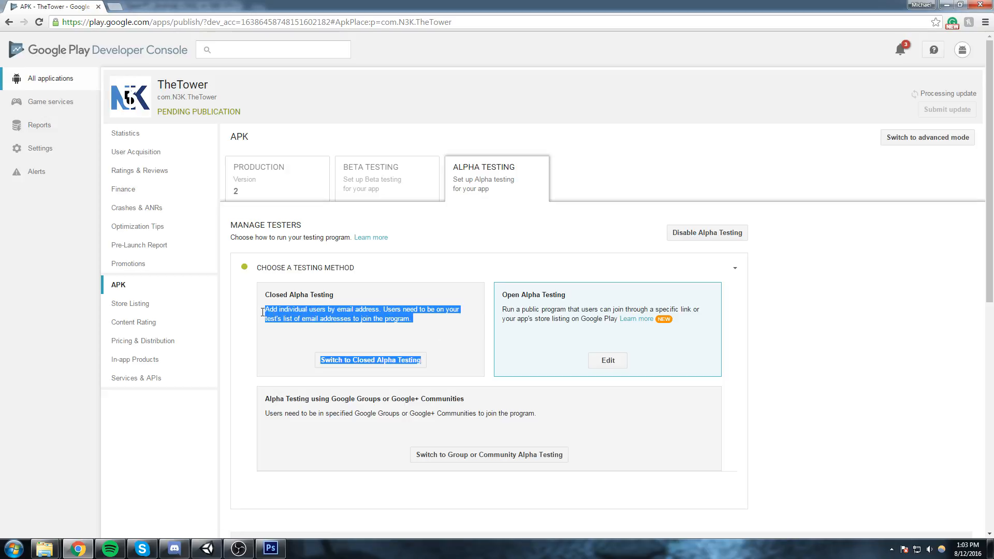
{"action": "left_click", "coordinate": [379, 317]}
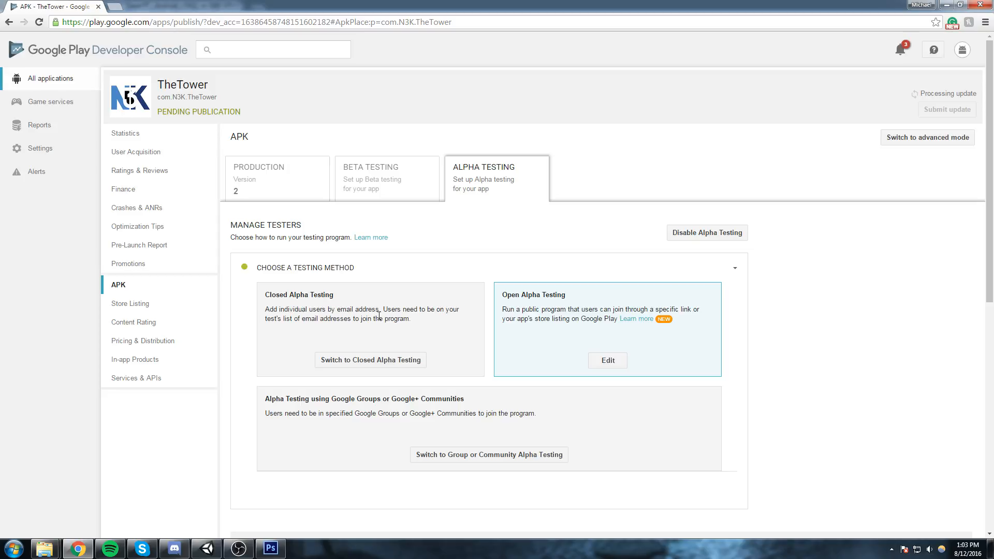